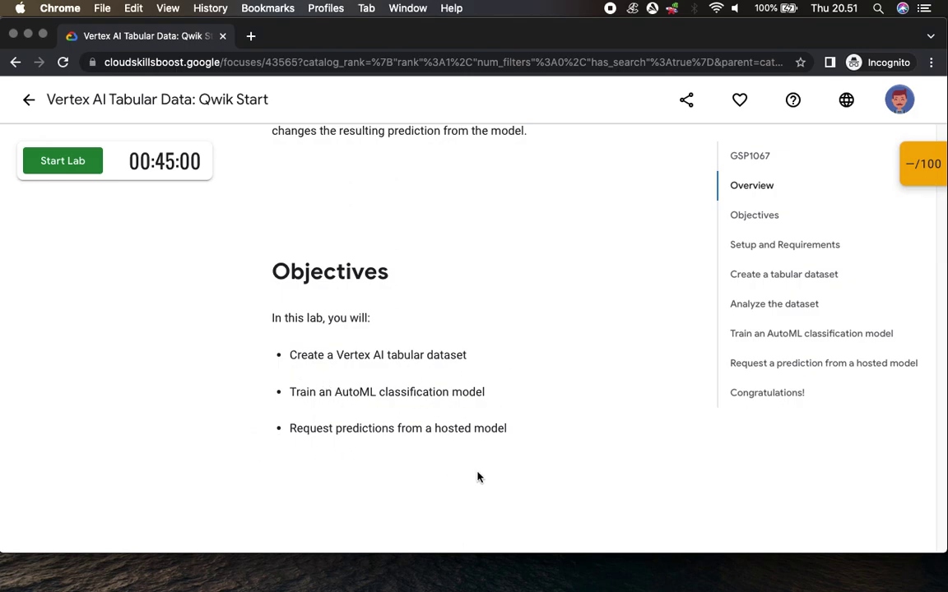
Review the lab's checkpoints and read the setup and requirements instructions through the Activate Cloud Shell section.
left_click(913, 174)
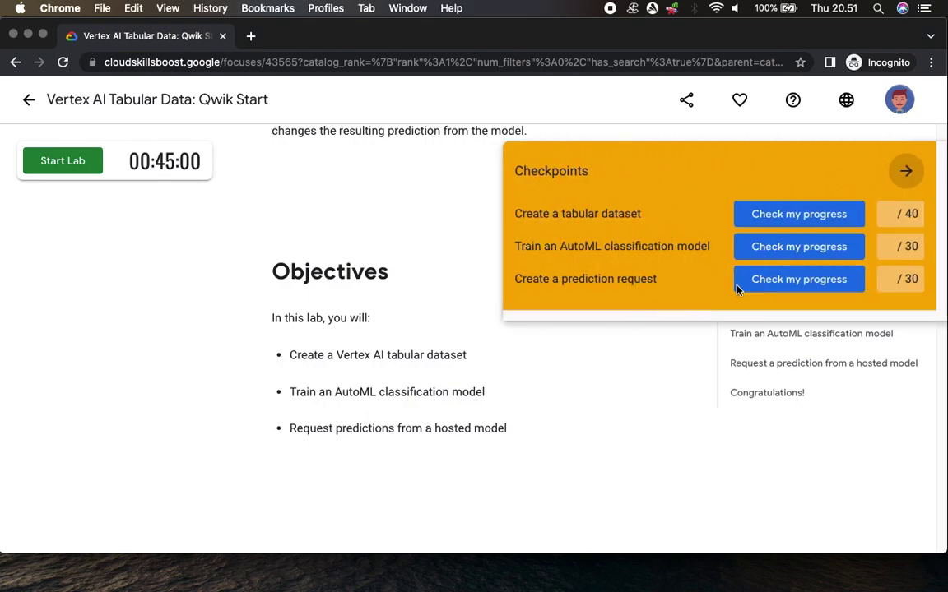
left_click(906, 170)
scroll(514, 378, "down", 1)
scroll(514, 378, "down", 3)
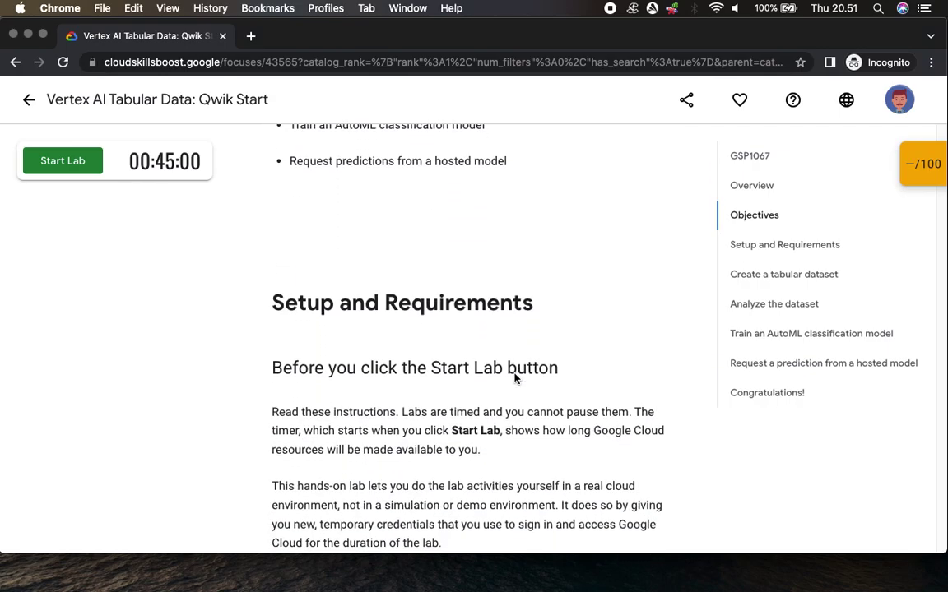
scroll(514, 377, "down", 2)
scroll(333, 263, "down", 4)
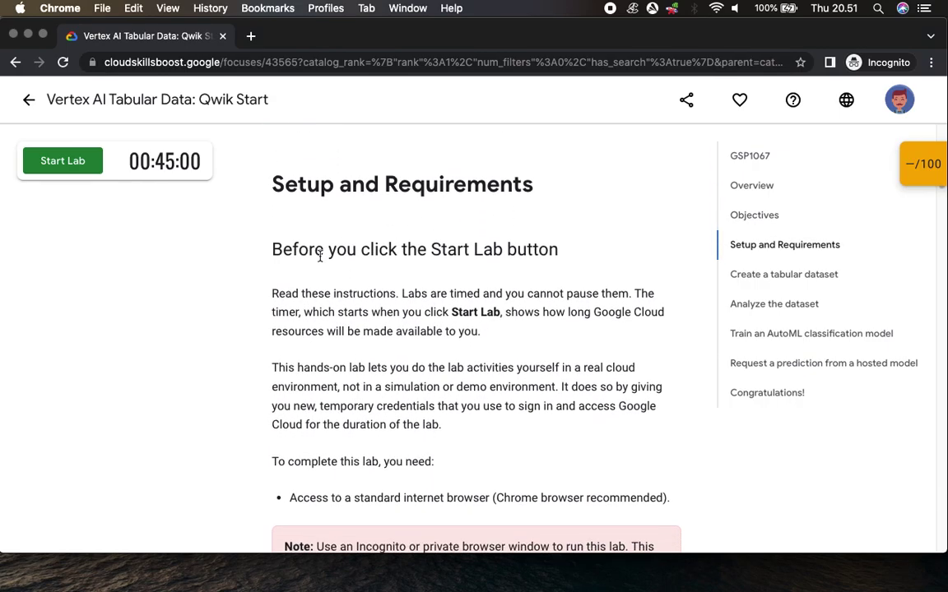
scroll(330, 257, "down", 1)
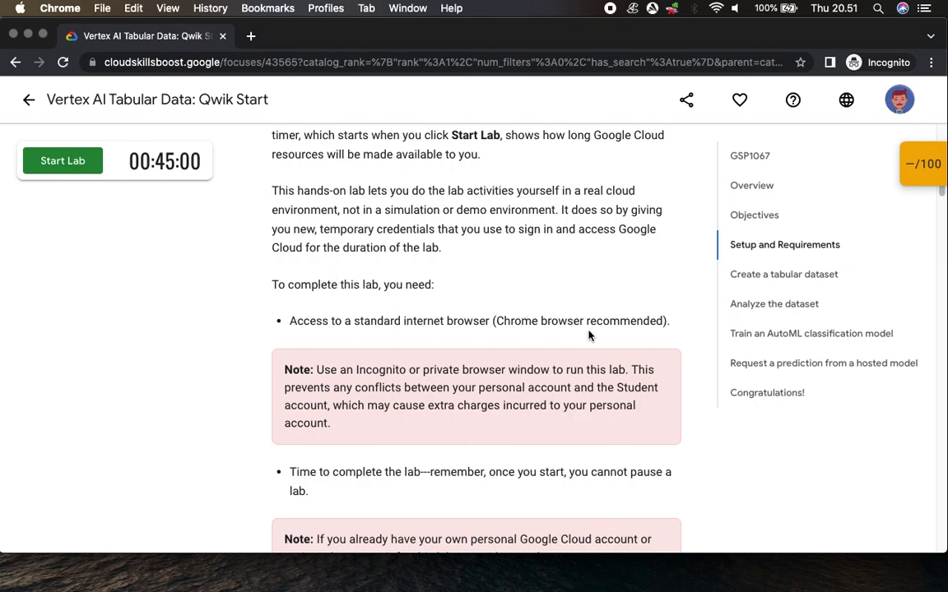
scroll(577, 334, "down", 6)
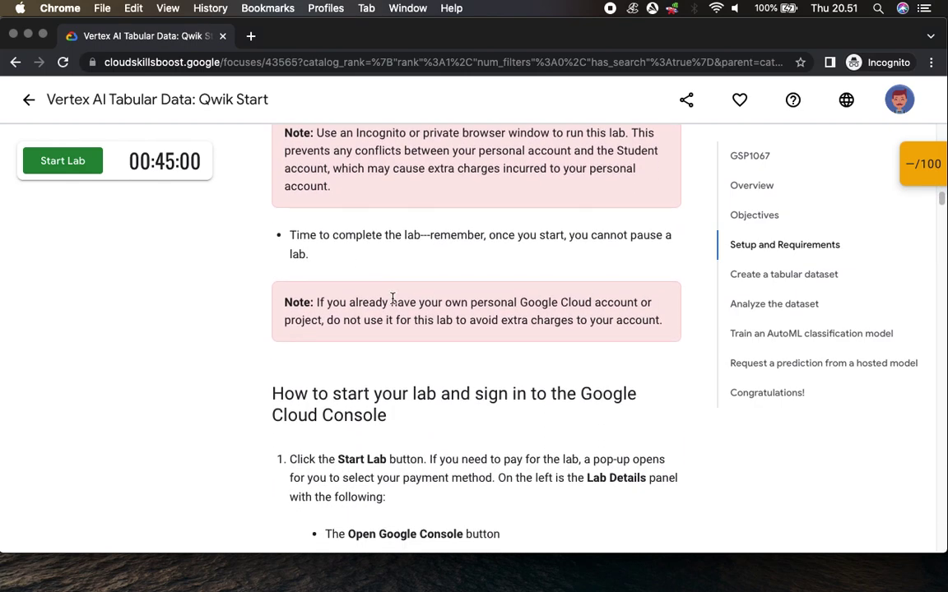
scroll(656, 359, "down", 2)
scroll(655, 360, "down", 3)
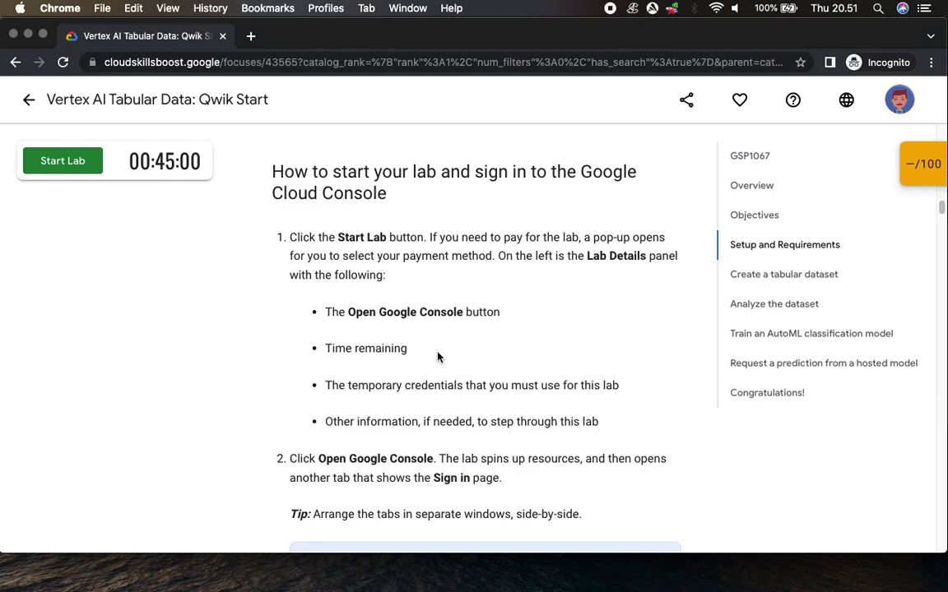
scroll(421, 385, "down", 3)
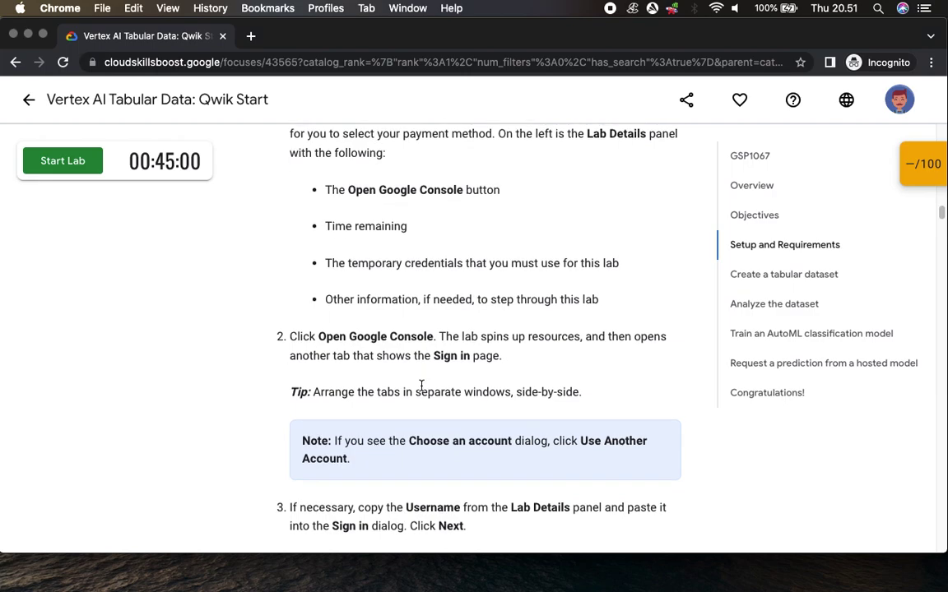
scroll(421, 385, "down", 5)
scroll(421, 388, "down", 4)
scroll(421, 390, "down", 7)
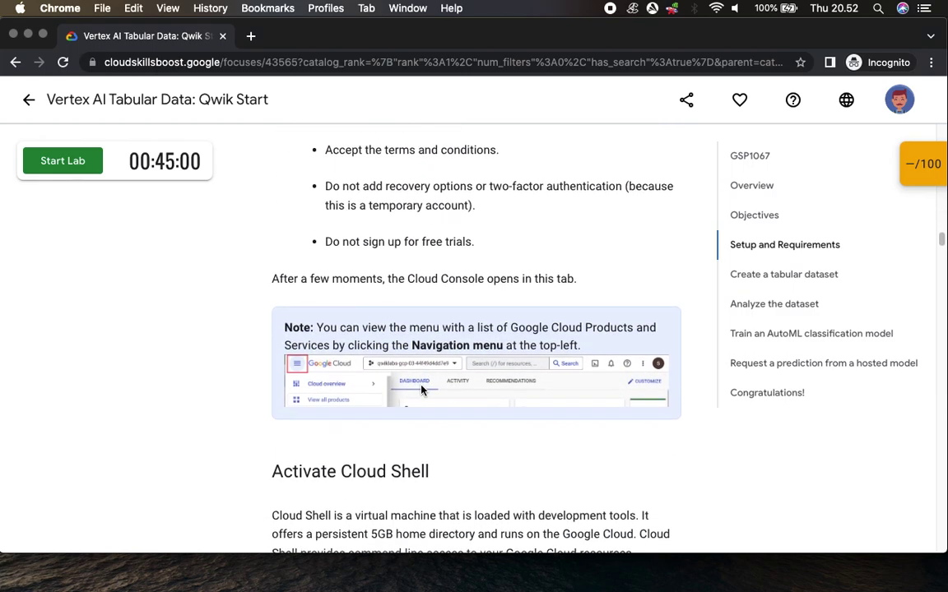
scroll(422, 390, "down", 2)
scroll(421, 388, "down", 3)
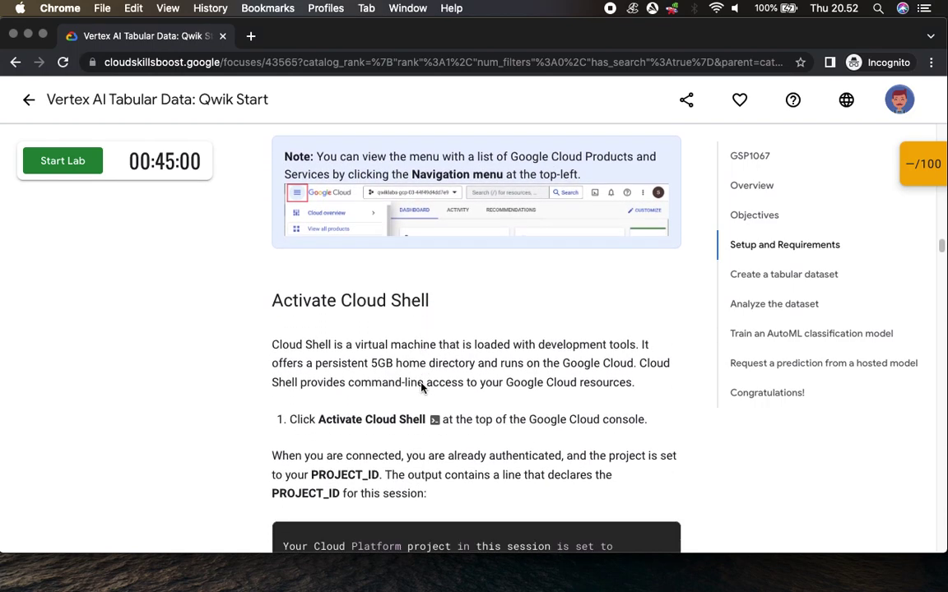
scroll(422, 386, "down", 4)
left_click_drag(318, 255, 520, 254)
scroll(528, 280, "down", 3)
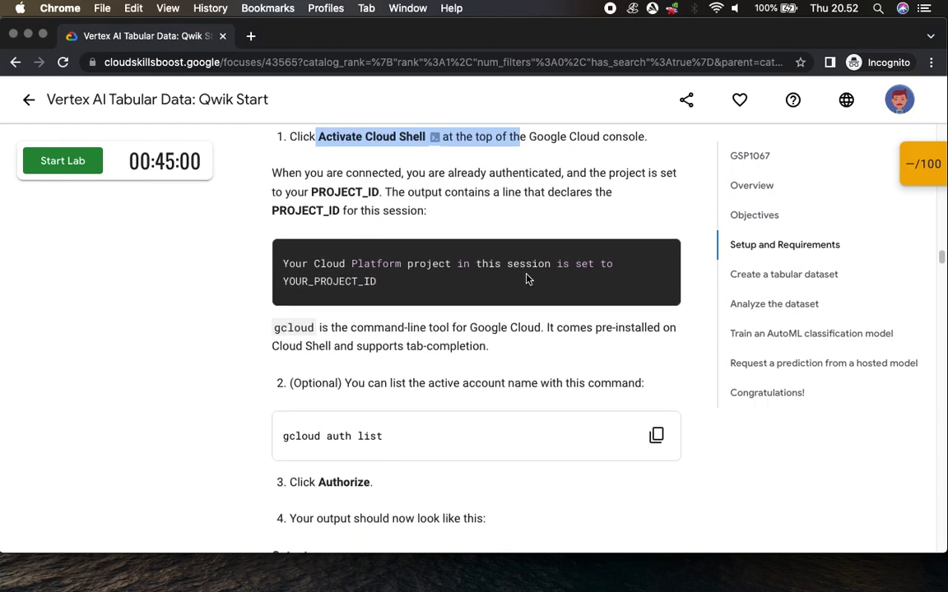
Start the lab and complete the reCAPTCHA challenge by selecting all images with crosswalks.
left_click(65, 164)
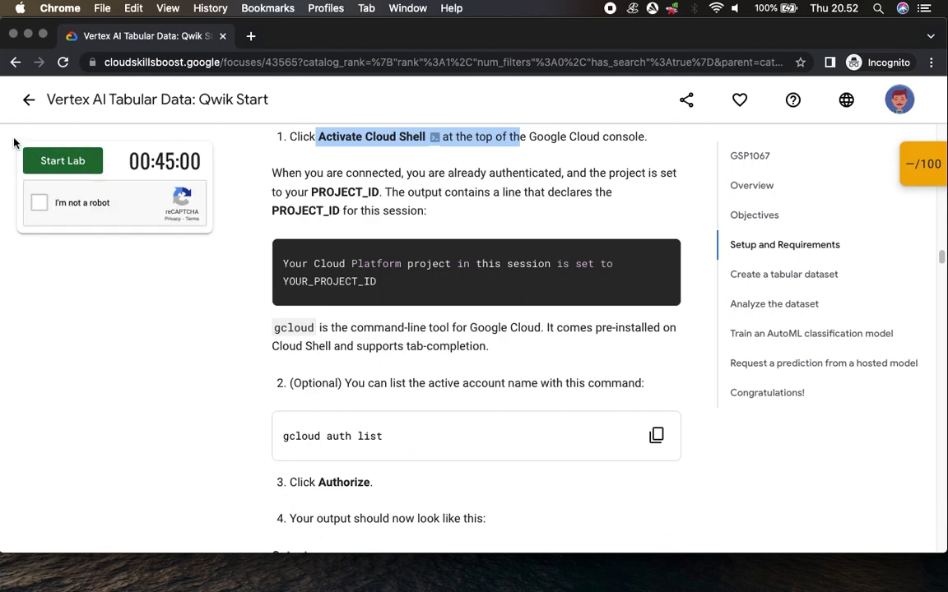
left_click(66, 210)
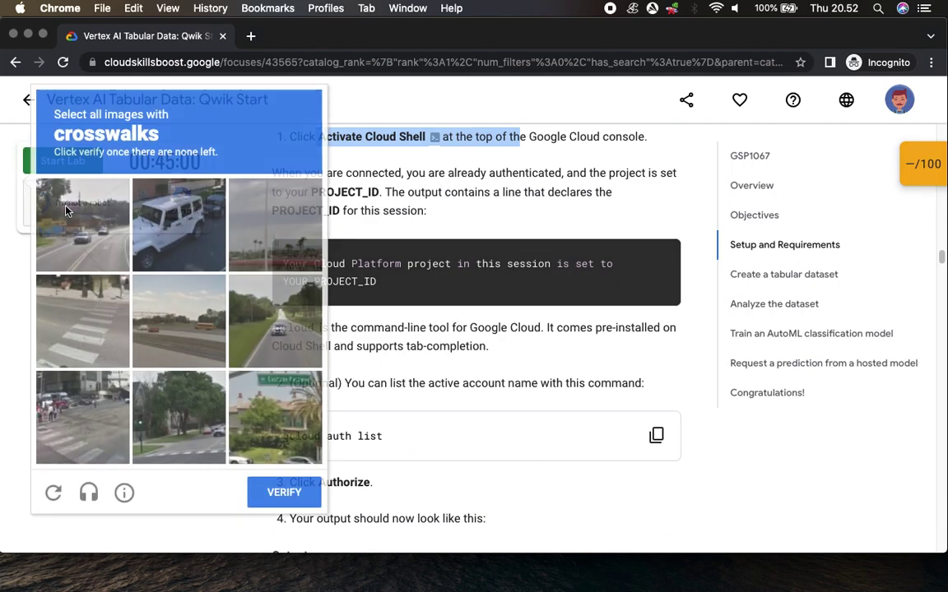
left_click(89, 315)
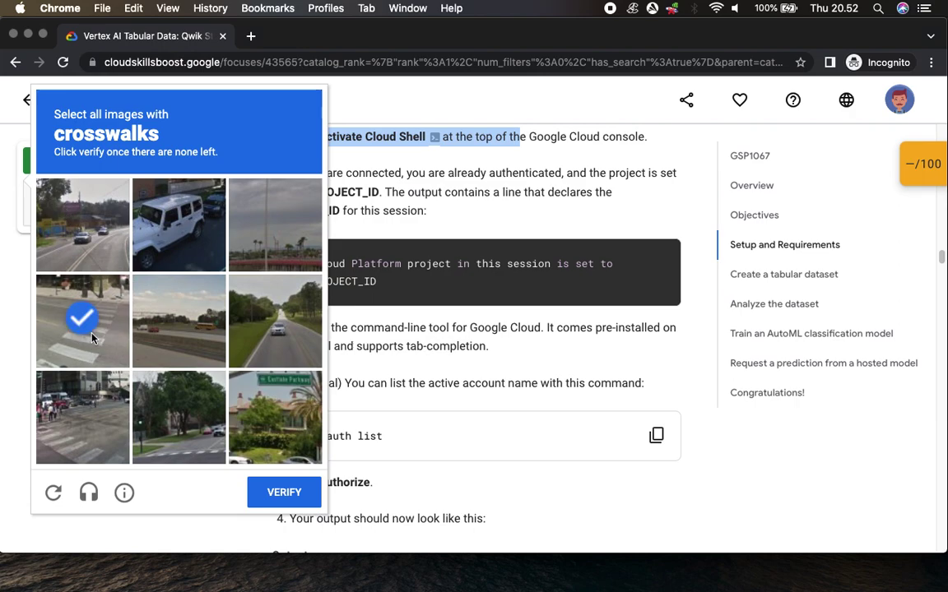
left_click(101, 440)
left_click(191, 439)
left_click(84, 297)
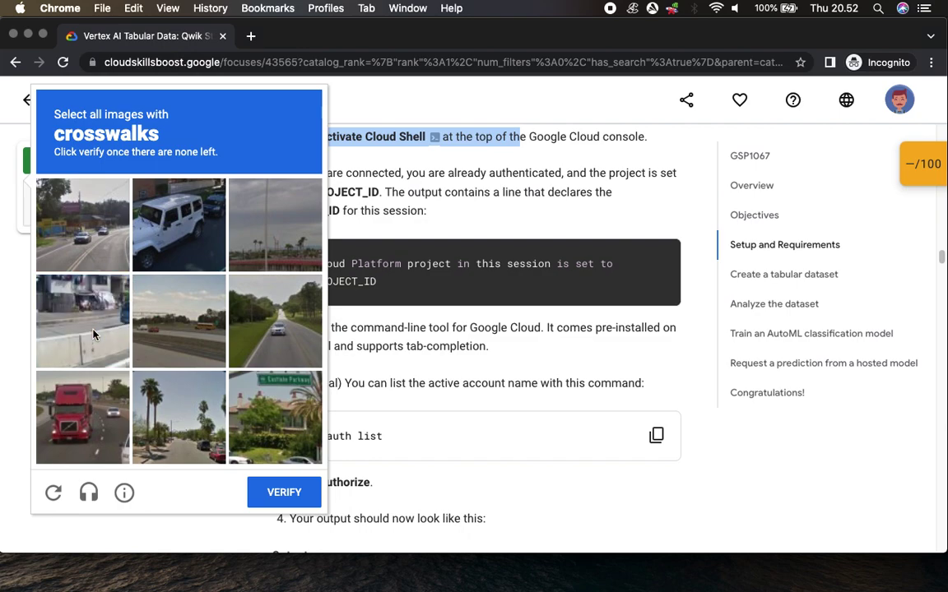
left_click(261, 492)
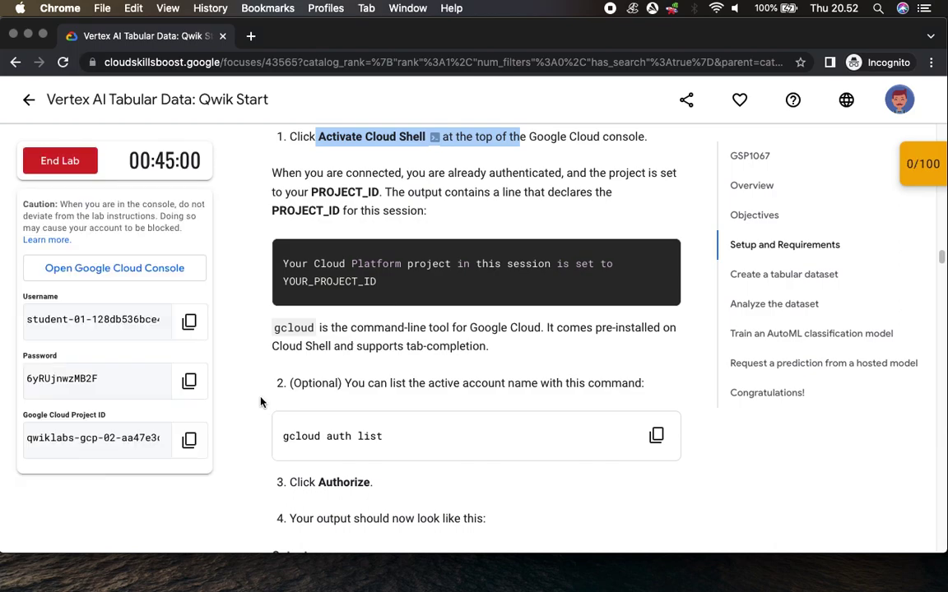
Copy the lab password, open the Google Cloud console and sign in to the temporary student account with that password.
left_click(190, 380)
left_click(130, 272)
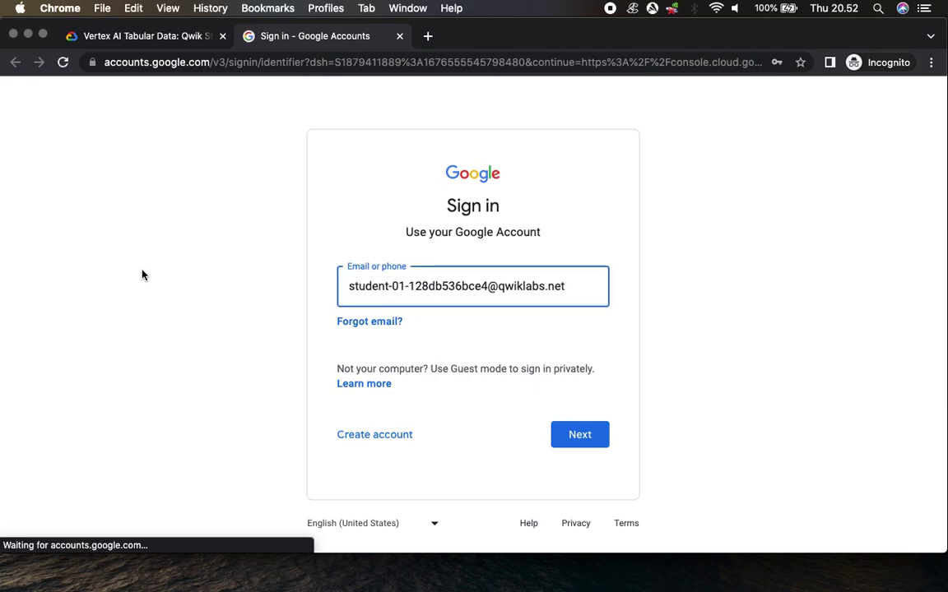
left_click(580, 438)
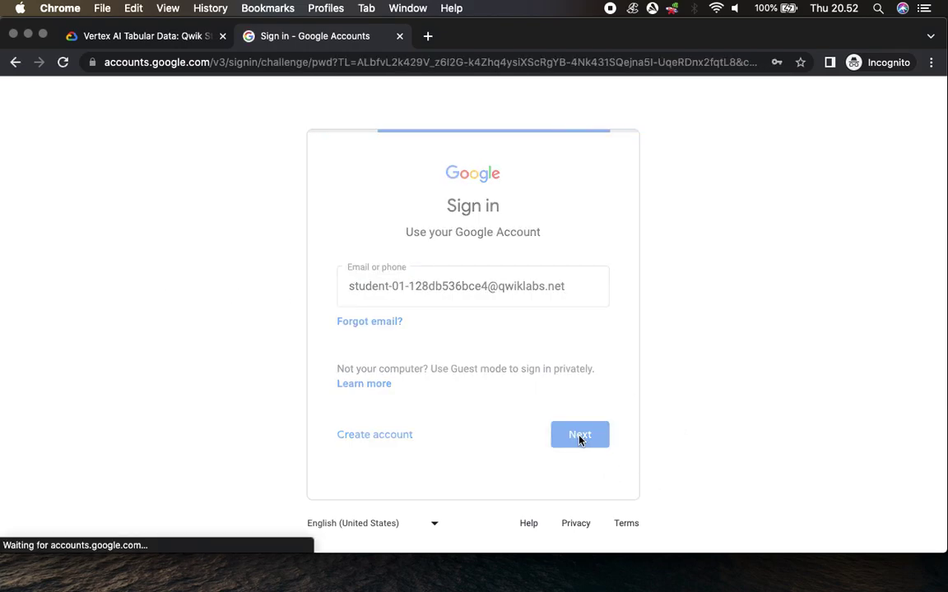
key("super+v")
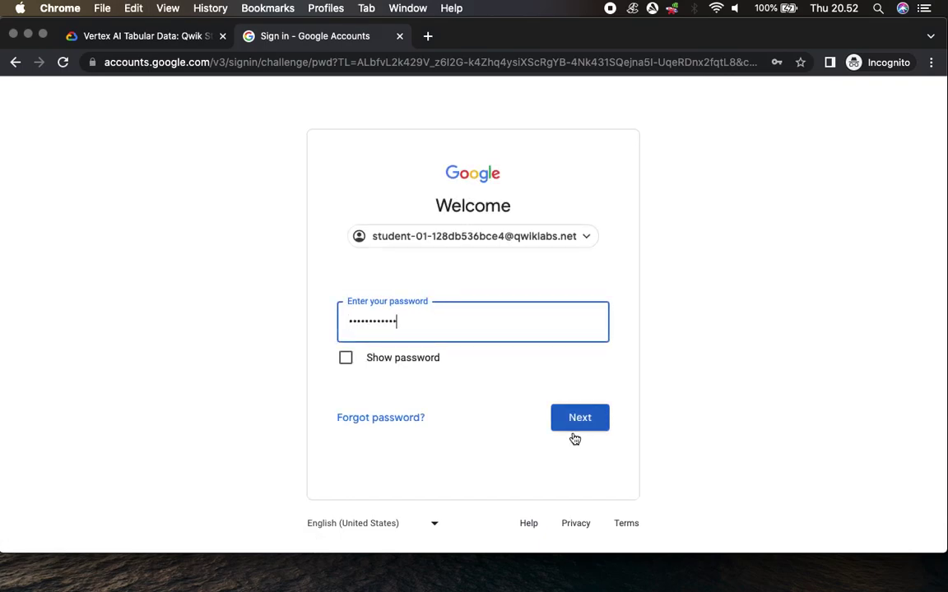
left_click(577, 435)
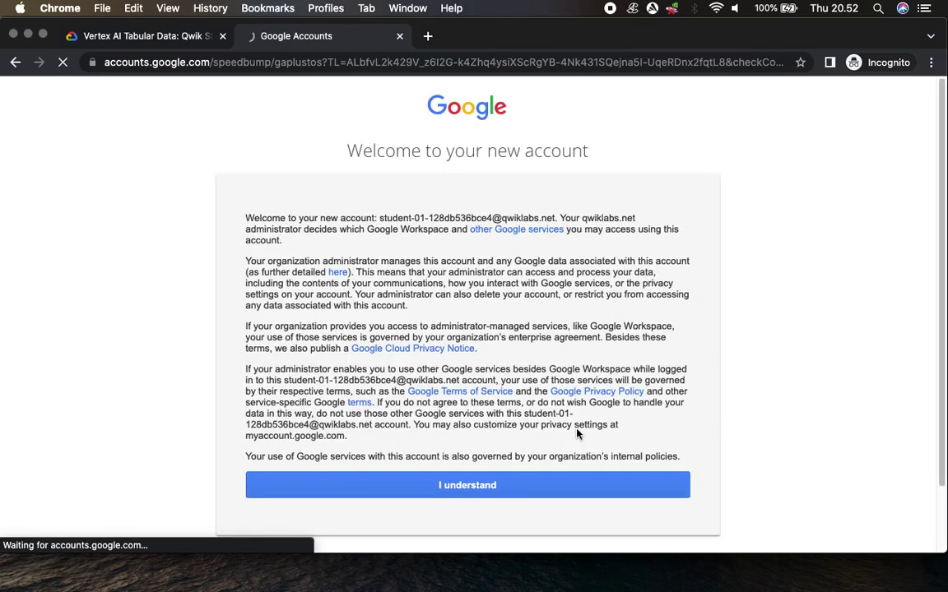
Acknowledge the new account notice and accept the Google Cloud terms and conditions.
left_click(521, 491)
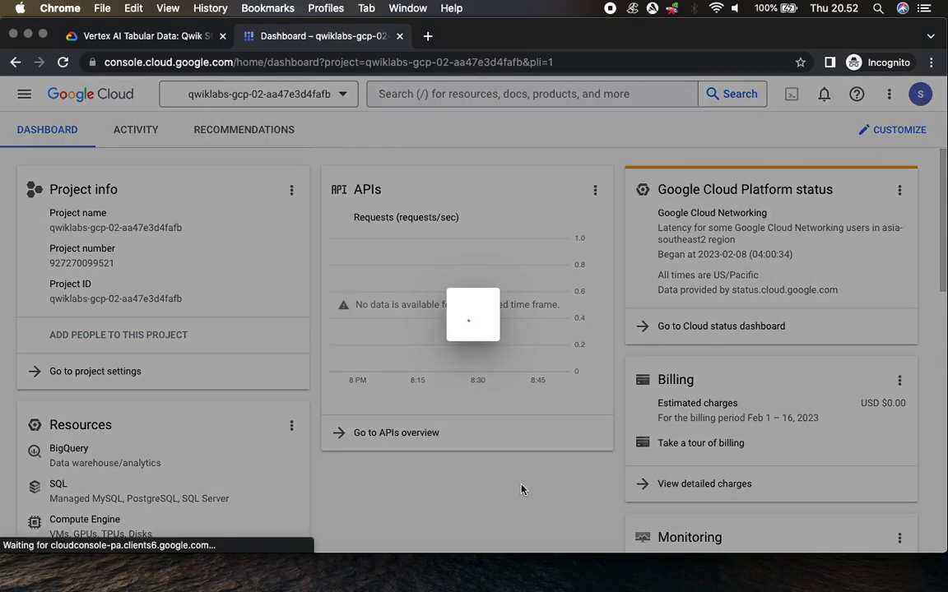
left_click(283, 375)
left_click(572, 535)
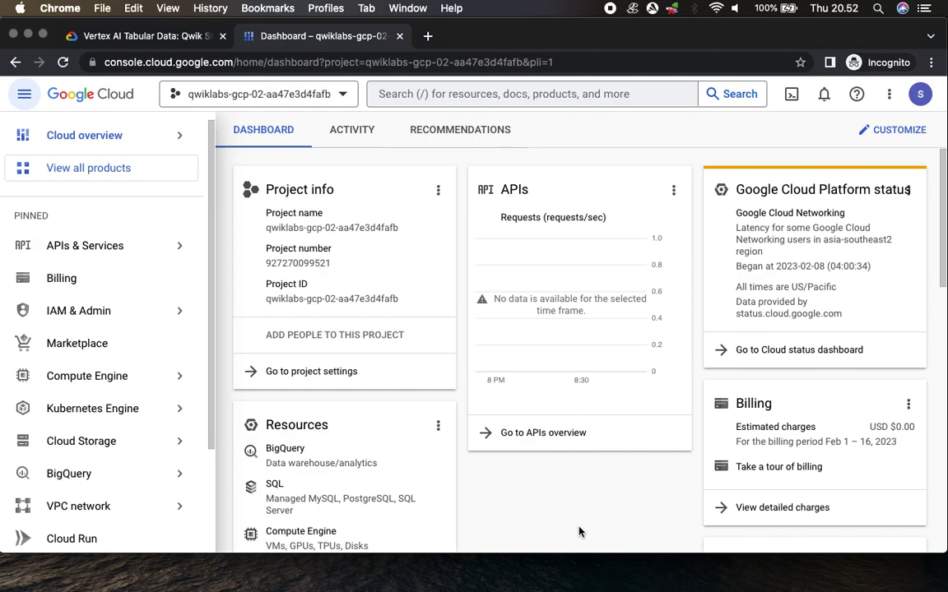
Copy the "gcloud auth list" command from the lab instructions and return to the Google Cloud dashboard.
left_click(122, 36)
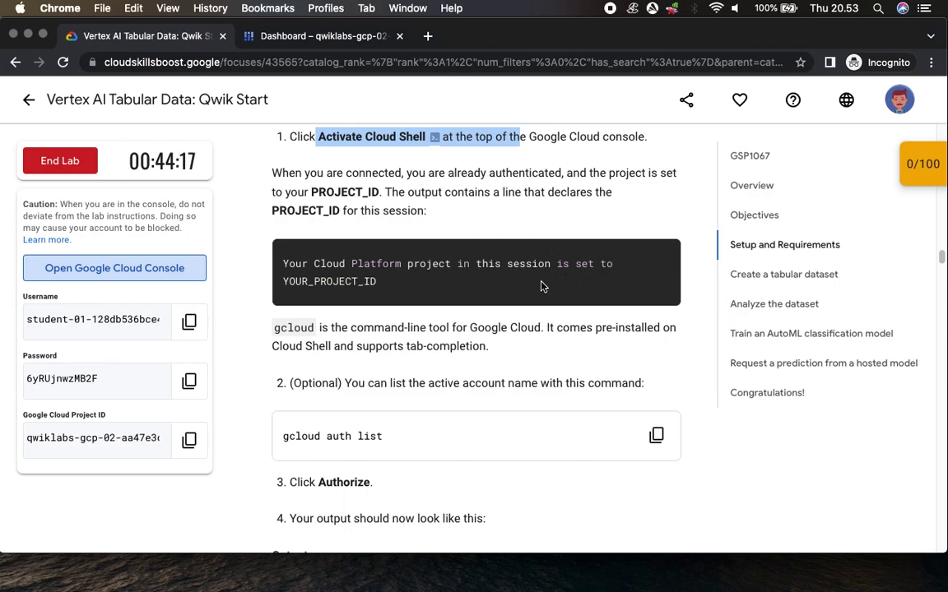
scroll(371, 317, "down", 2)
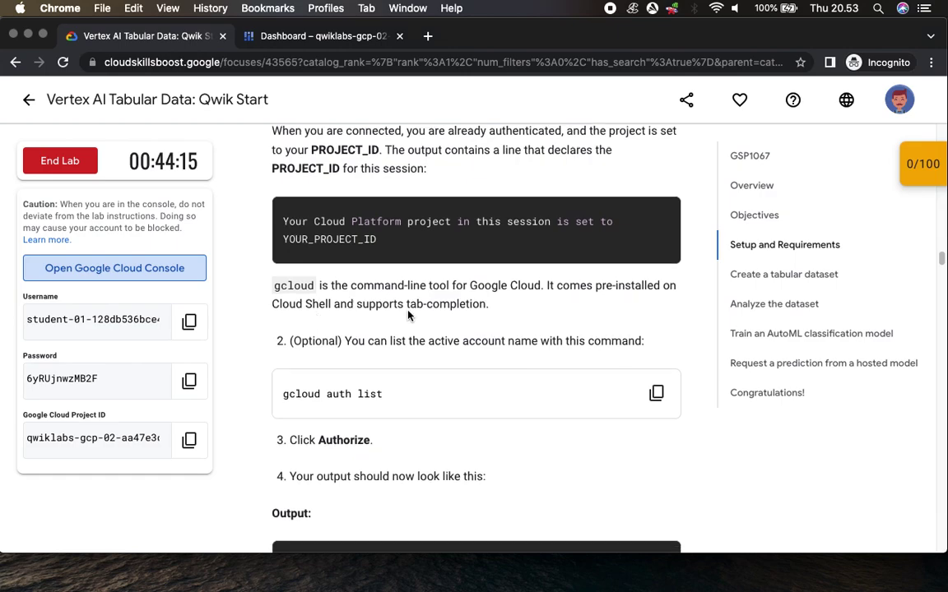
scroll(389, 358, "down", 3)
left_click(656, 234)
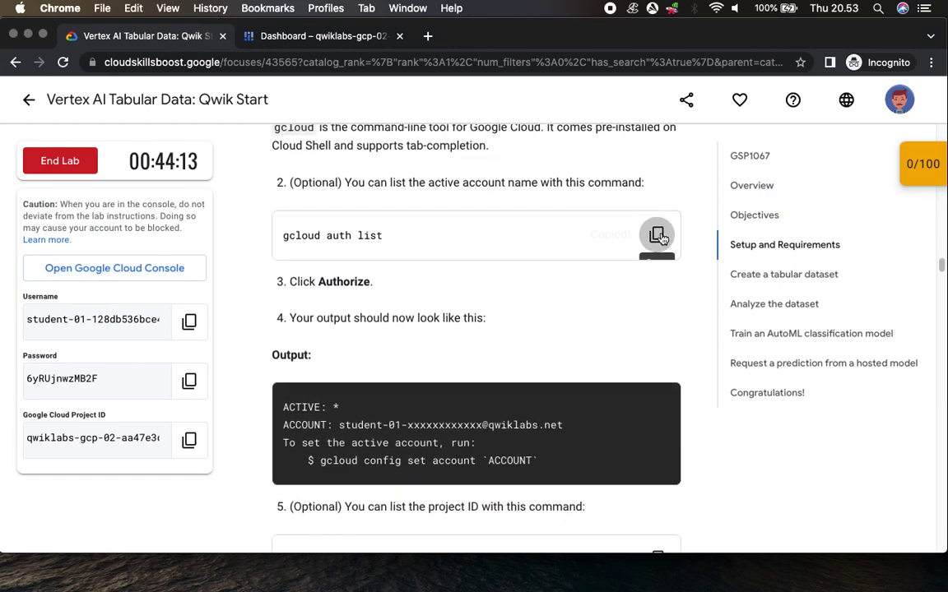
left_click(307, 36)
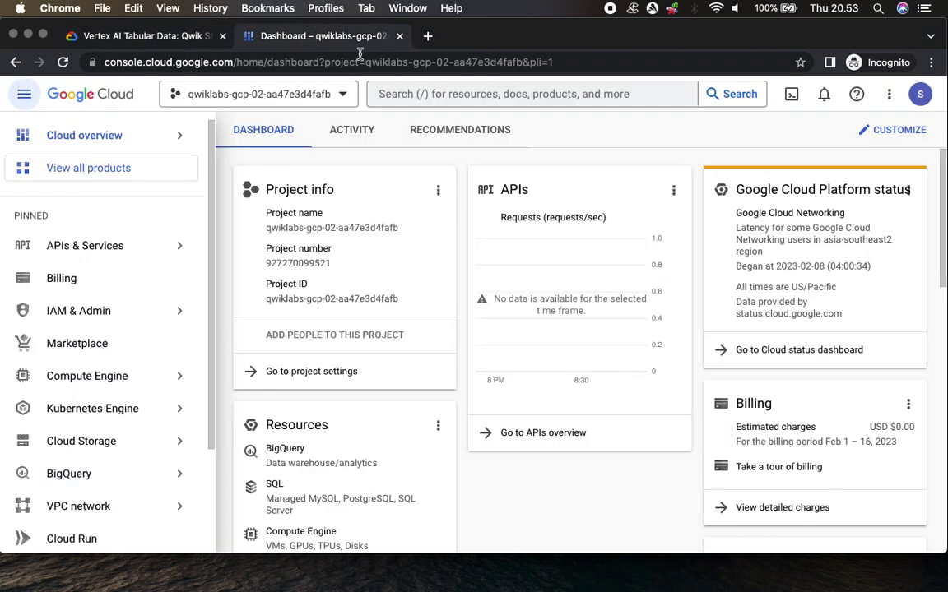
Activate Cloud Shell for the lab project and continue past its introduction.
left_click(791, 96)
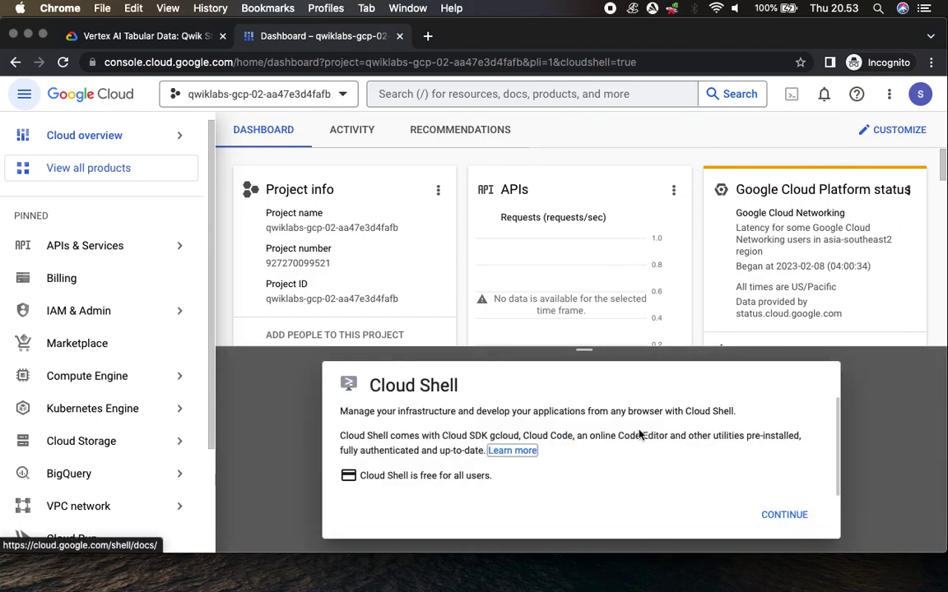
left_click(785, 517)
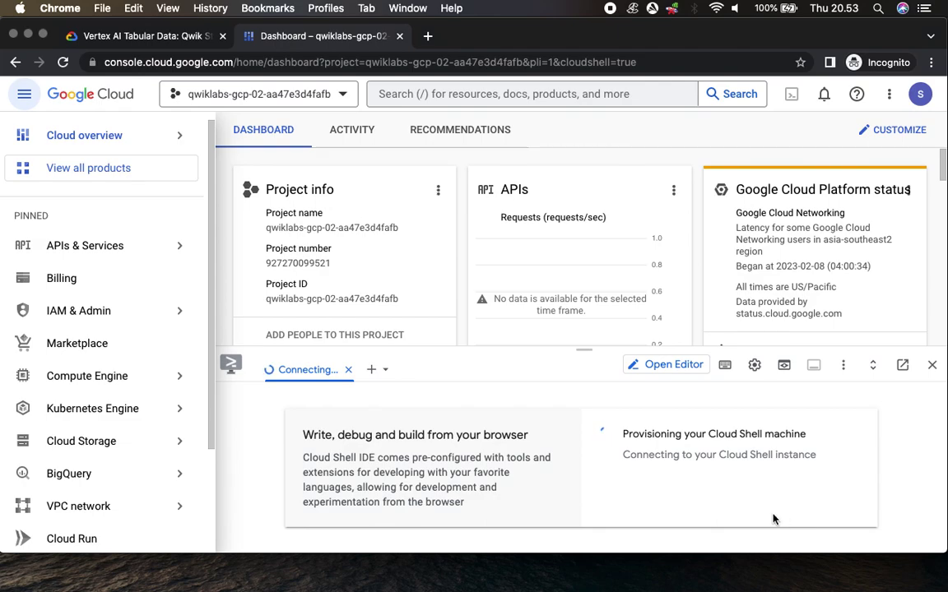
left_click(722, 454)
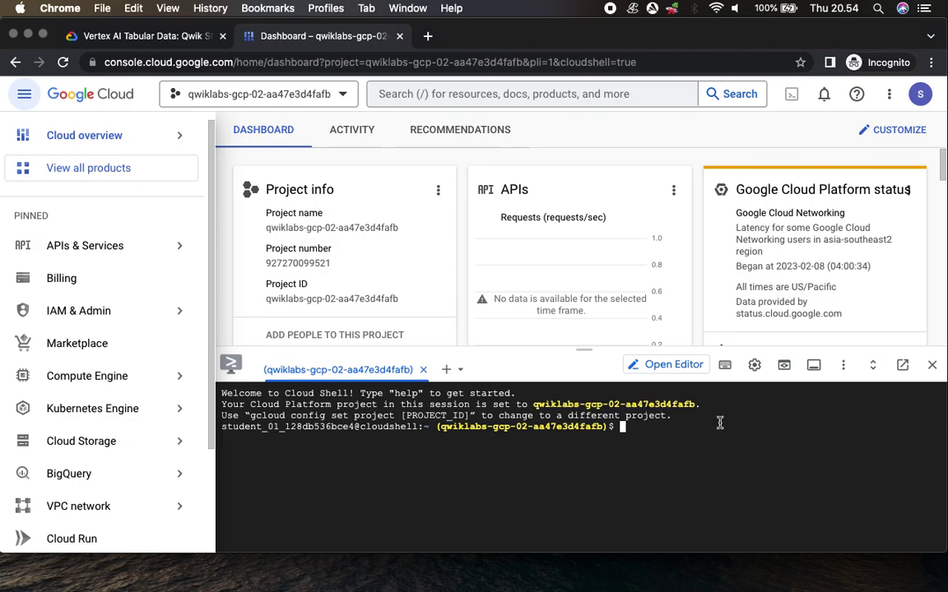
Set the Cloud Shell terminal text size to Medium and run "gcloud auth list".
left_click(755, 367)
mouse_move(645, 422)
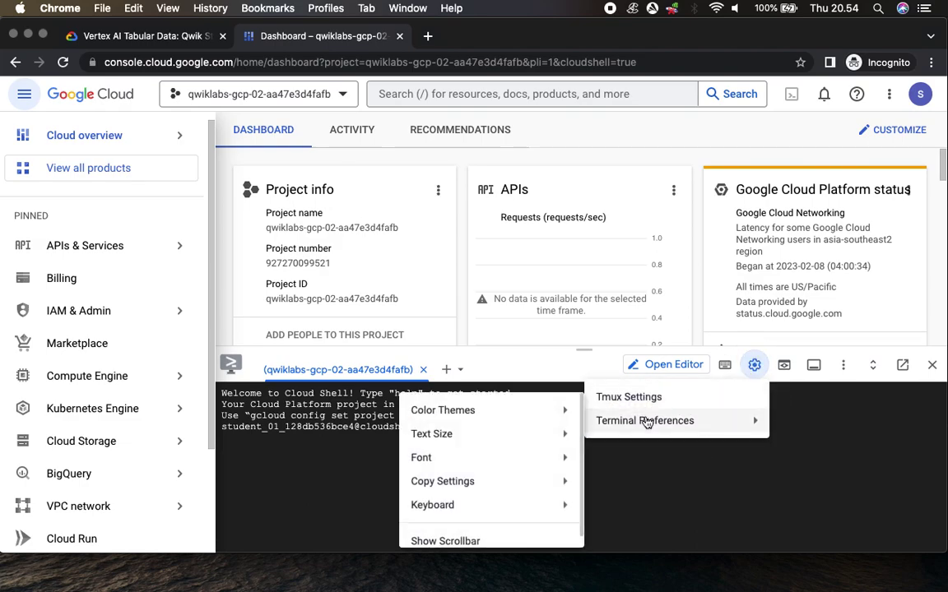
mouse_move(434, 433)
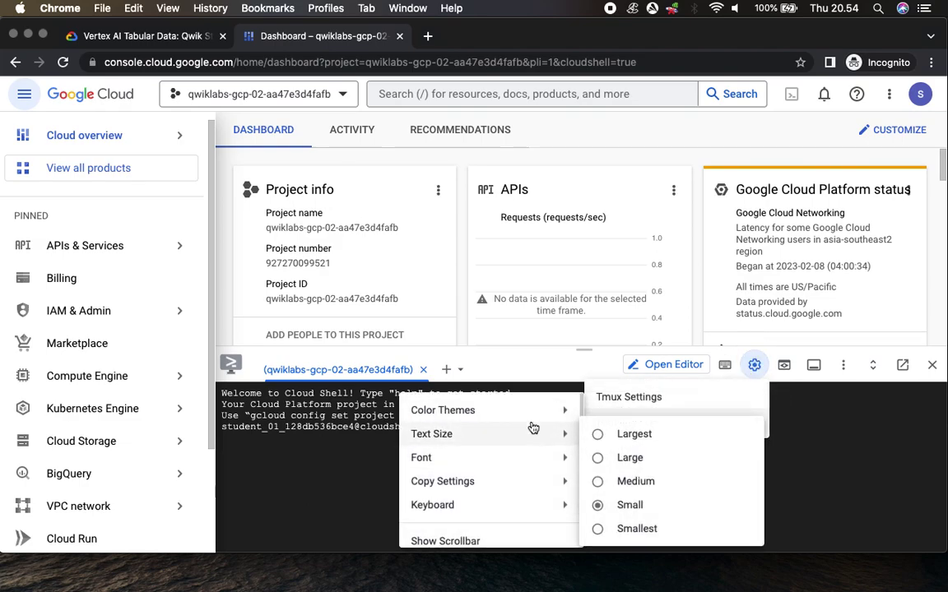
left_click(641, 488)
key("super+v")
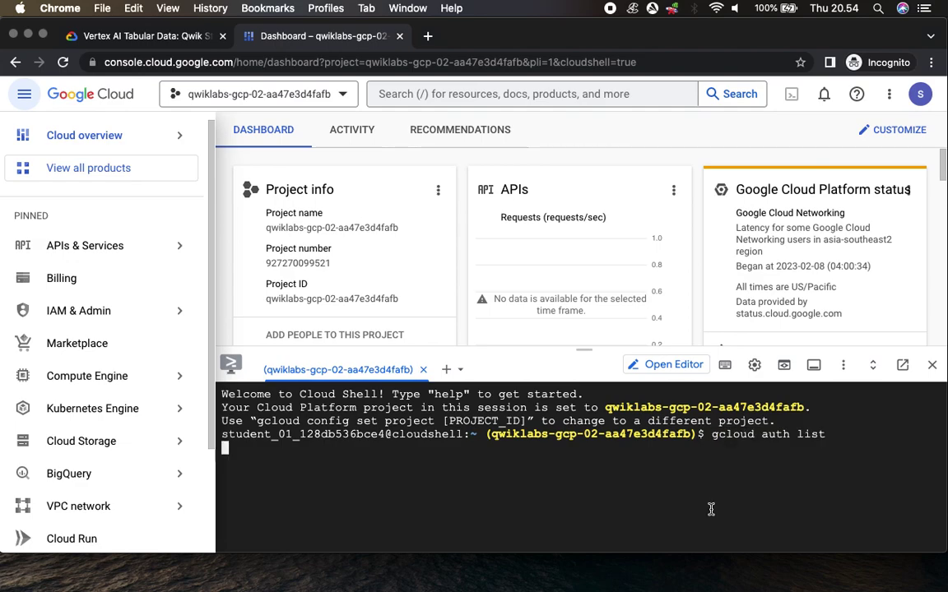
key("Return")
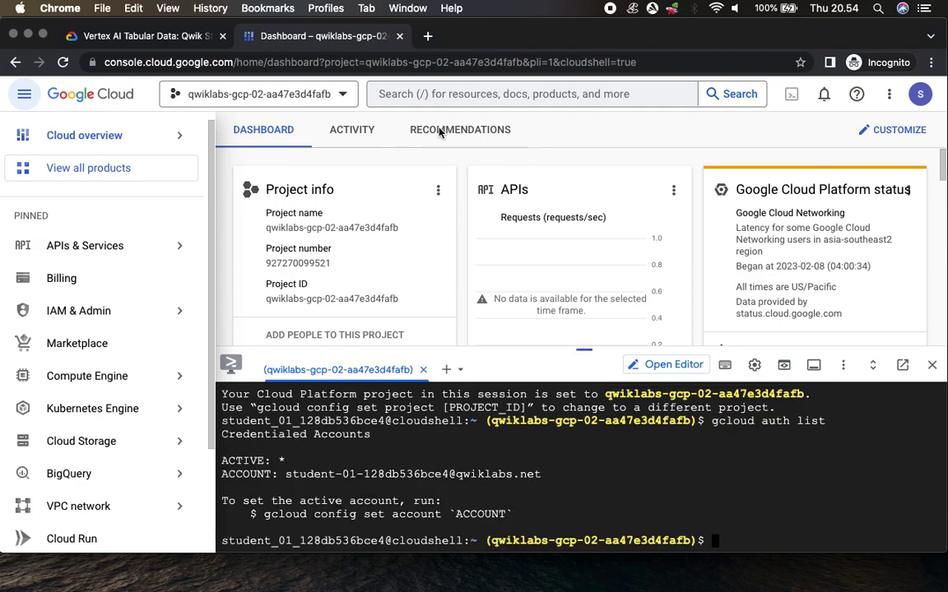
Copy the "gcloud config list project" command from the lab instructions and run it in Cloud Shell.
left_click(180, 38)
scroll(622, 345, "down", 3)
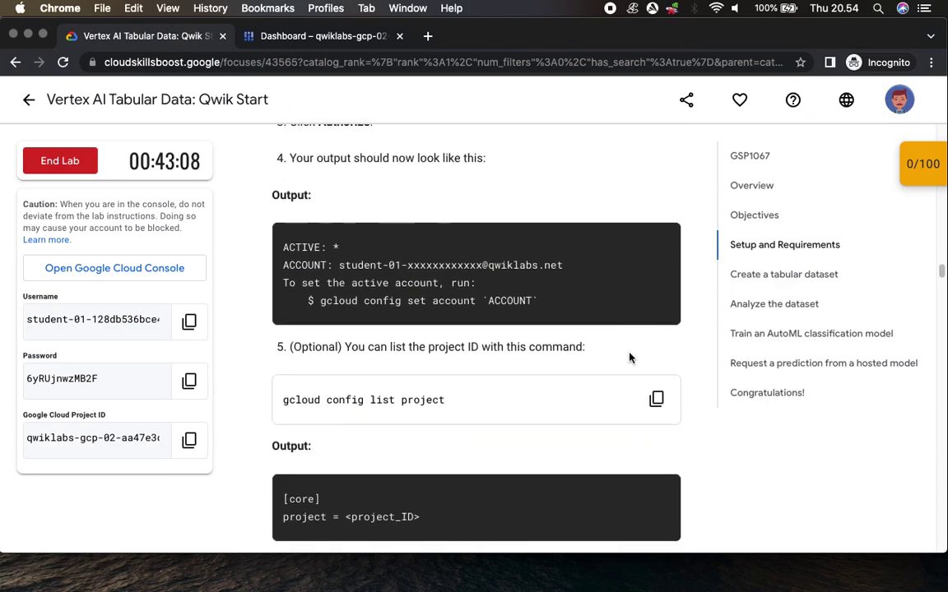
left_click(656, 398)
left_click(346, 38)
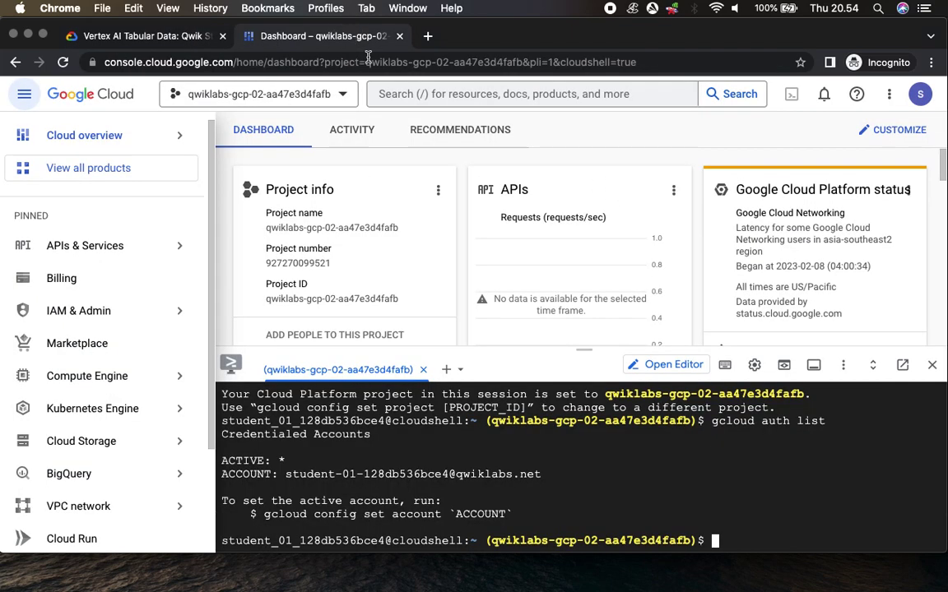
key("super+v")
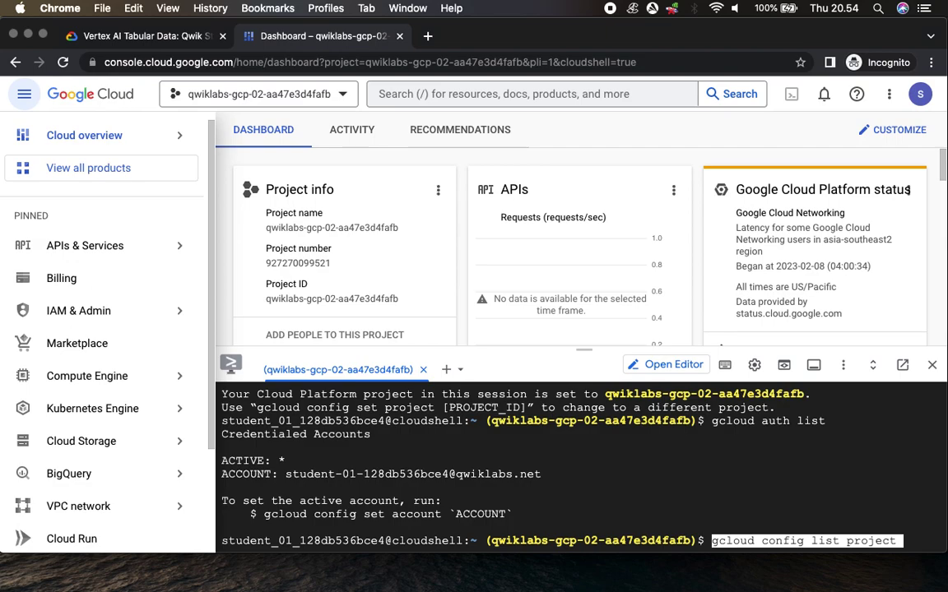
key("Return")
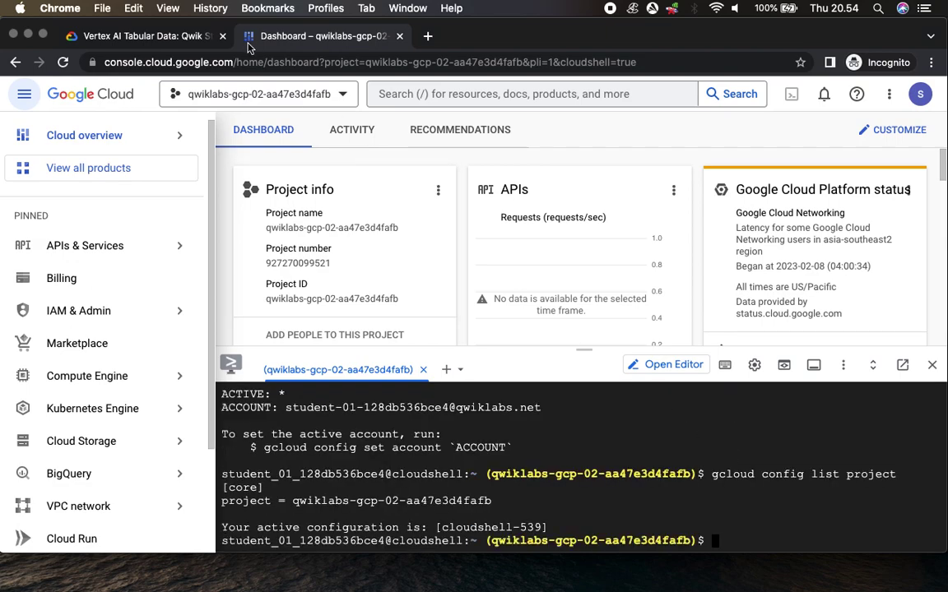
Read the lab's "Create a tabular dataset" section up to the instruction for reaching the Vertex AI dashboard.
left_click(152, 36)
scroll(587, 381, "down", 9)
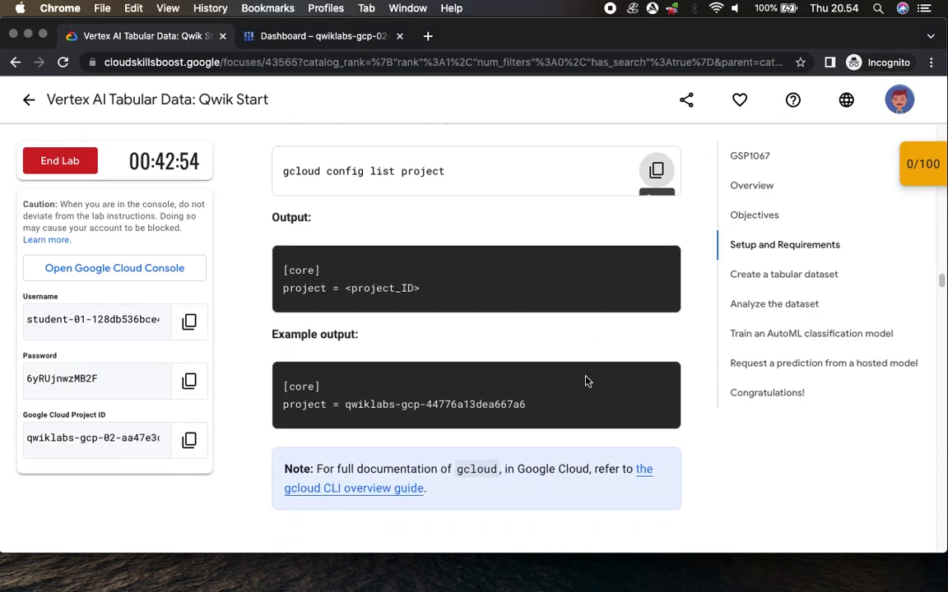
scroll(587, 380, "down", 5)
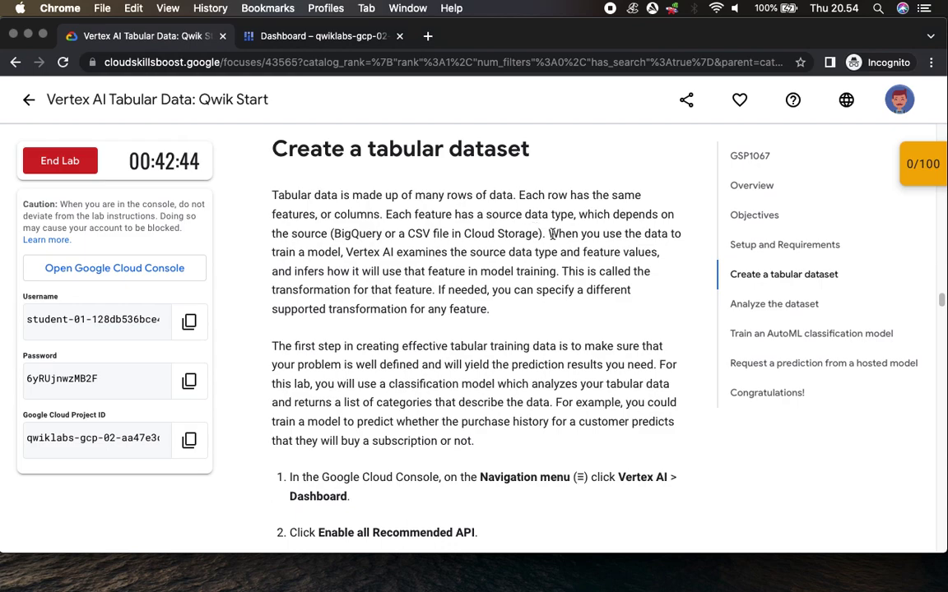
scroll(533, 288, "down", 3)
scroll(459, 295, "down", 4)
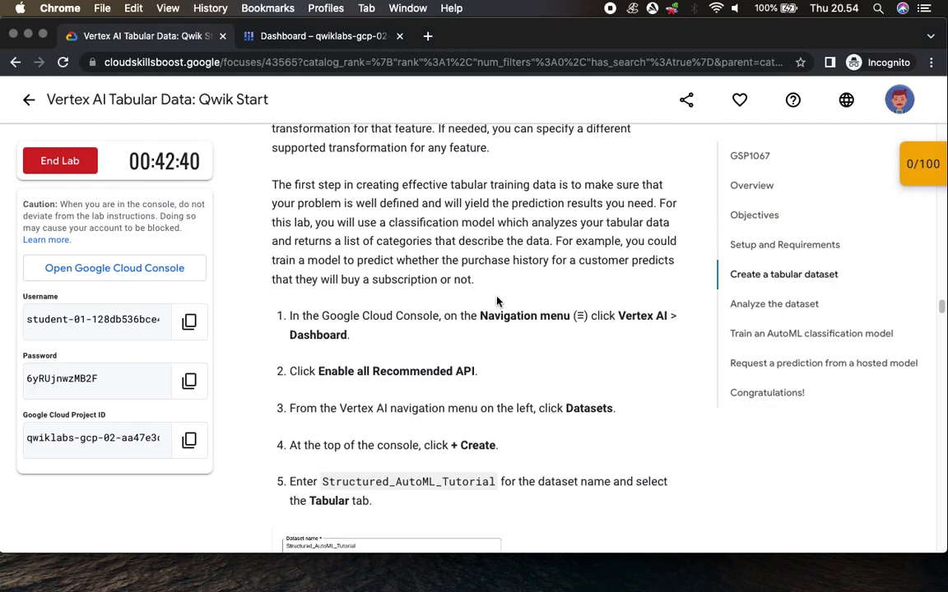
left_click_drag(507, 166, 616, 190)
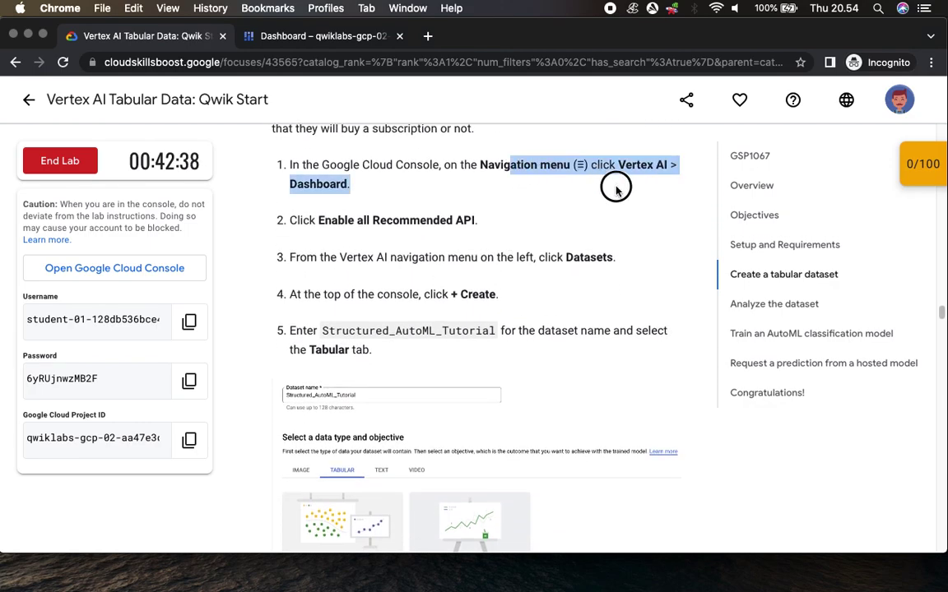
Return to the Google Cloud console, expand its full product list and open Vertex AI under Artificial Intelligence.
left_click(325, 36)
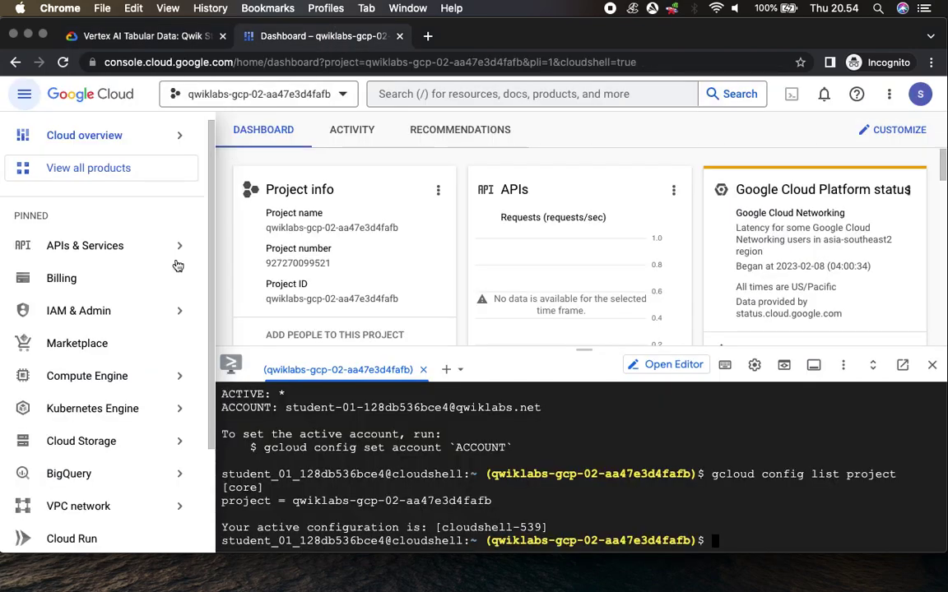
scroll(123, 494, "down", 3)
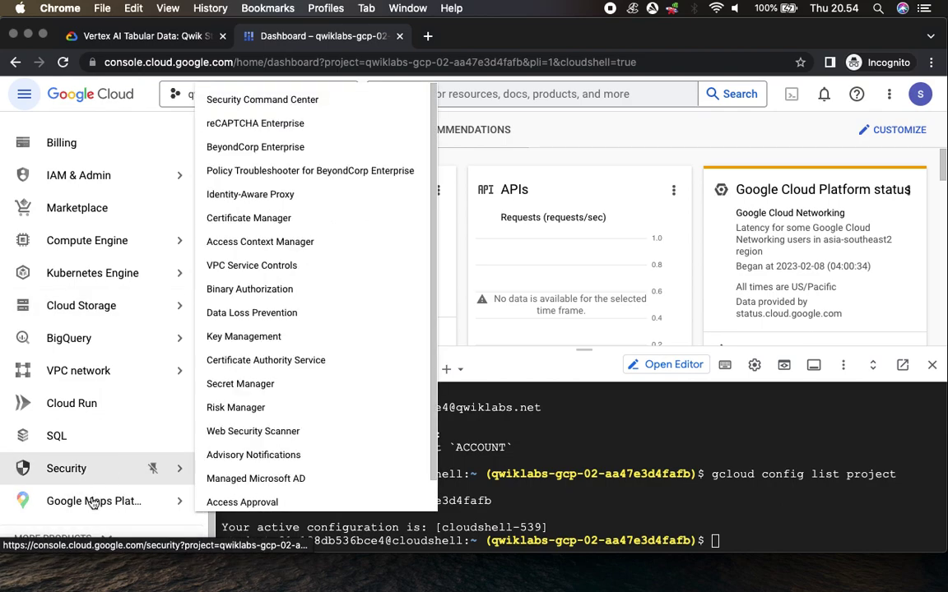
left_click(83, 539)
scroll(95, 403, "down", 5)
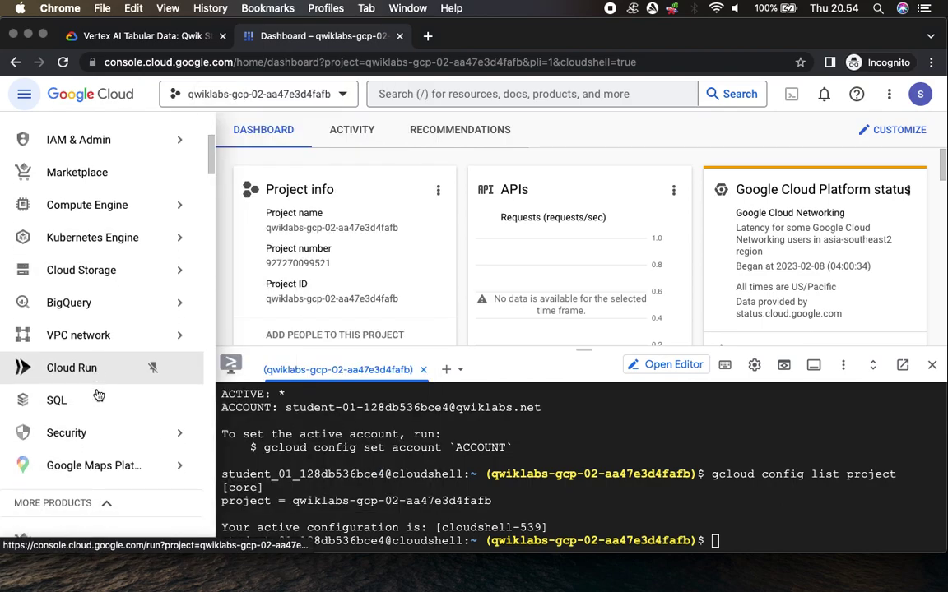
scroll(97, 396, "down", 6)
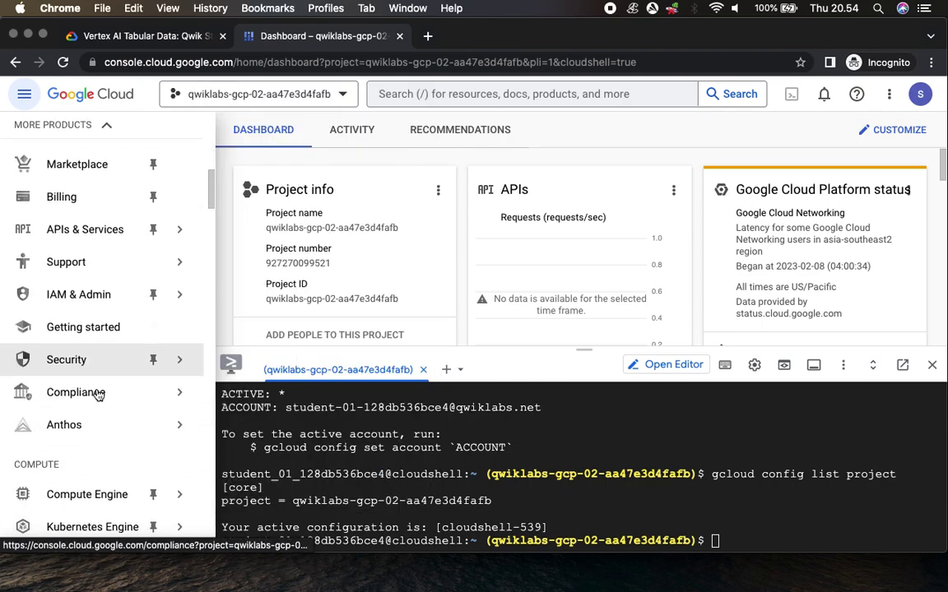
scroll(97, 396, "down", 3)
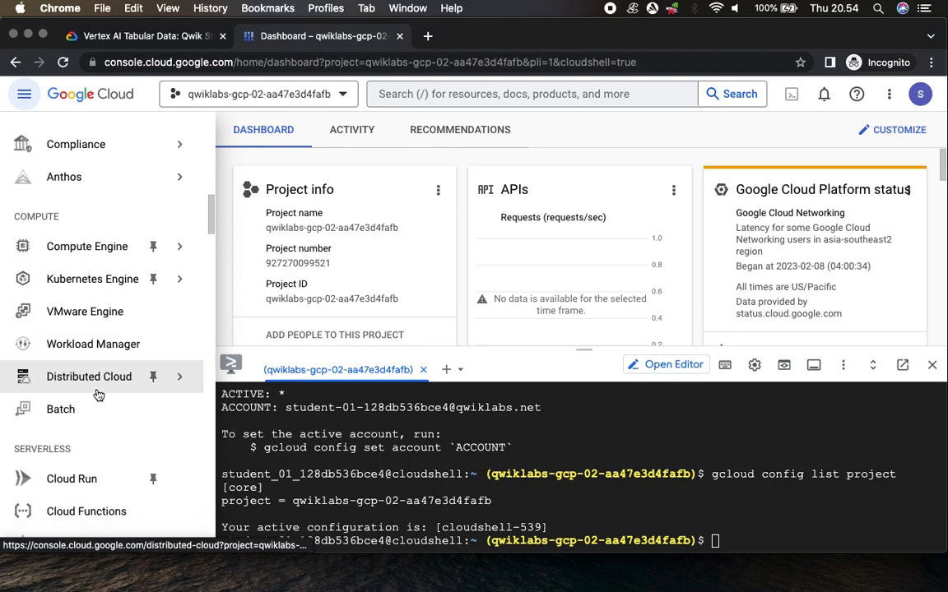
scroll(99, 395, "down", 4)
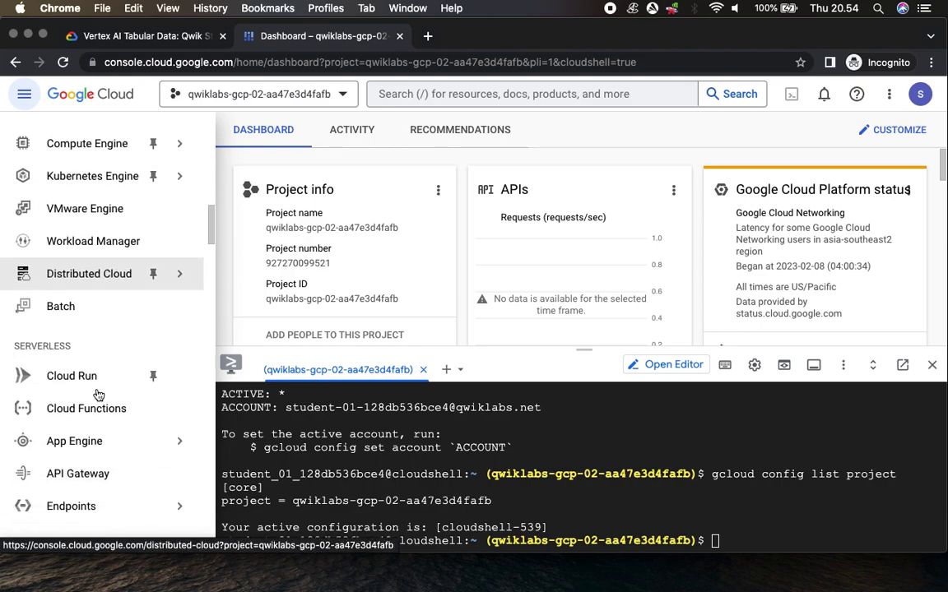
mouse_move(99, 393)
scroll(97, 396, "down", 5)
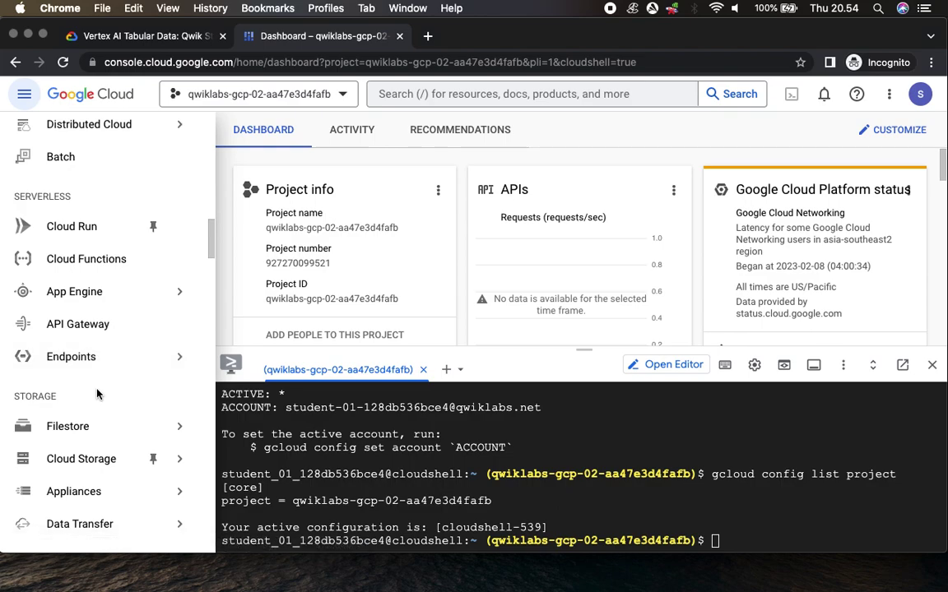
scroll(97, 395, "down", 4)
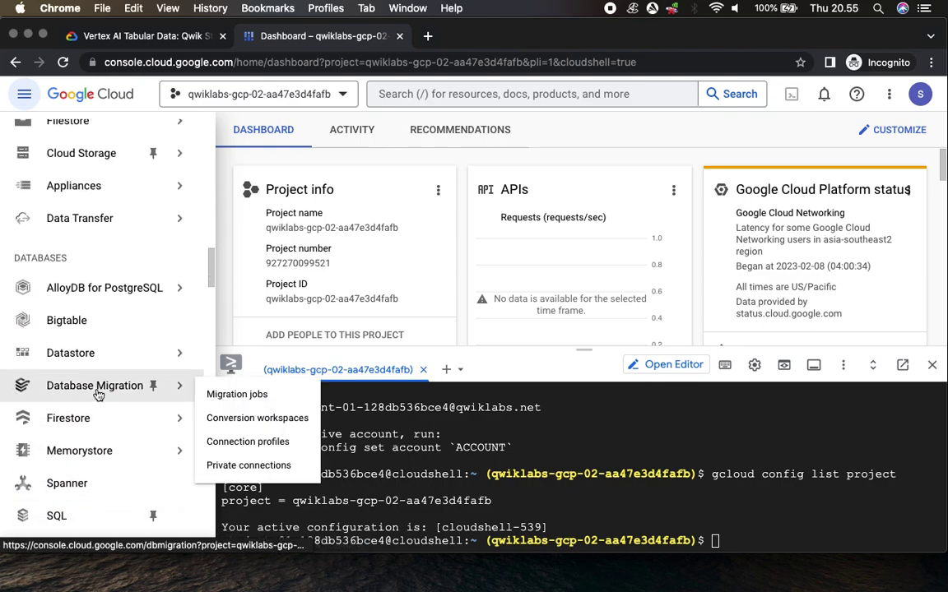
scroll(97, 391, "down", 4)
scroll(97, 392, "down", 3)
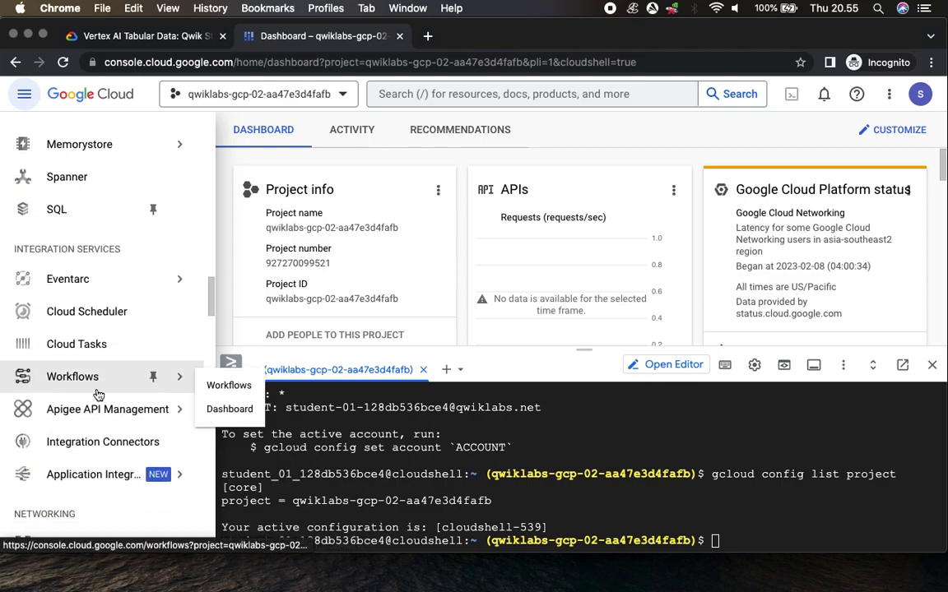
scroll(97, 394, "down", 3)
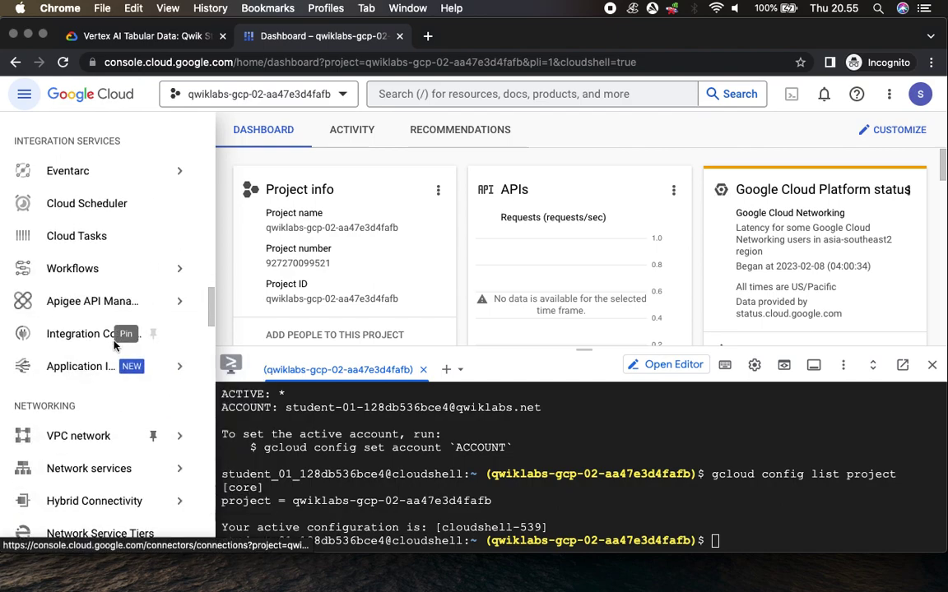
scroll(190, 281, "up", 10)
scroll(190, 284, "down", 12)
mouse_move(124, 334)
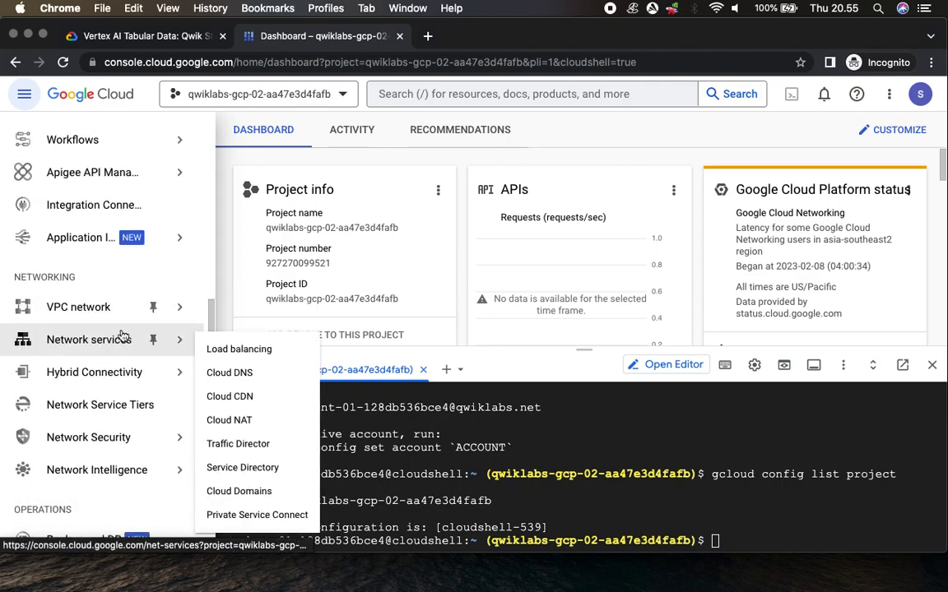
scroll(121, 334, "down", 10)
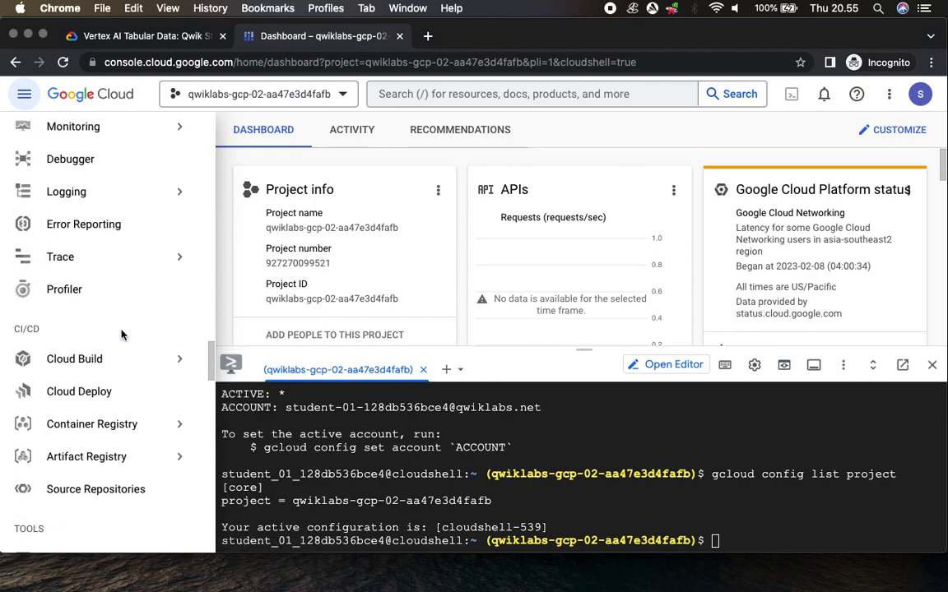
scroll(121, 334, "down", 10)
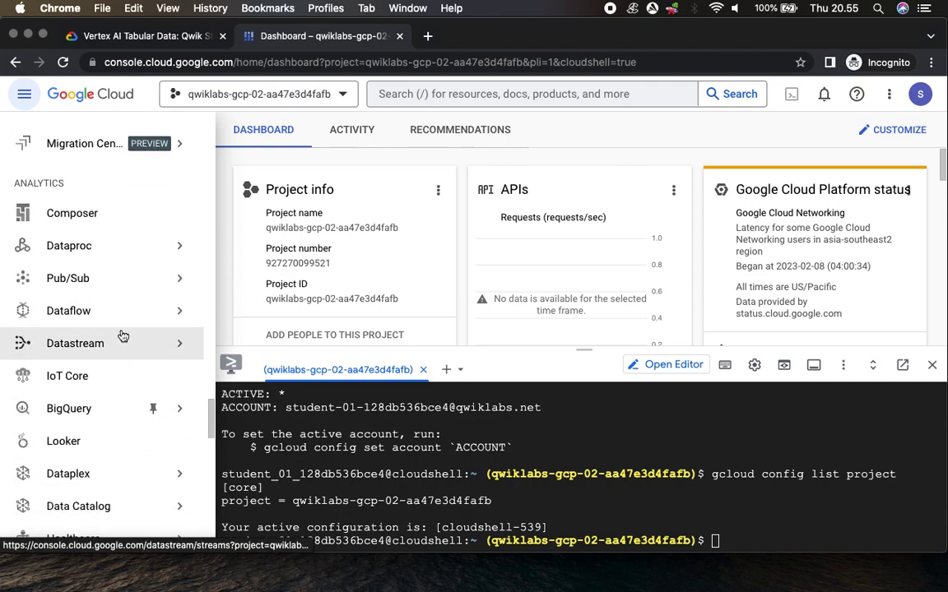
scroll(121, 336, "down", 8)
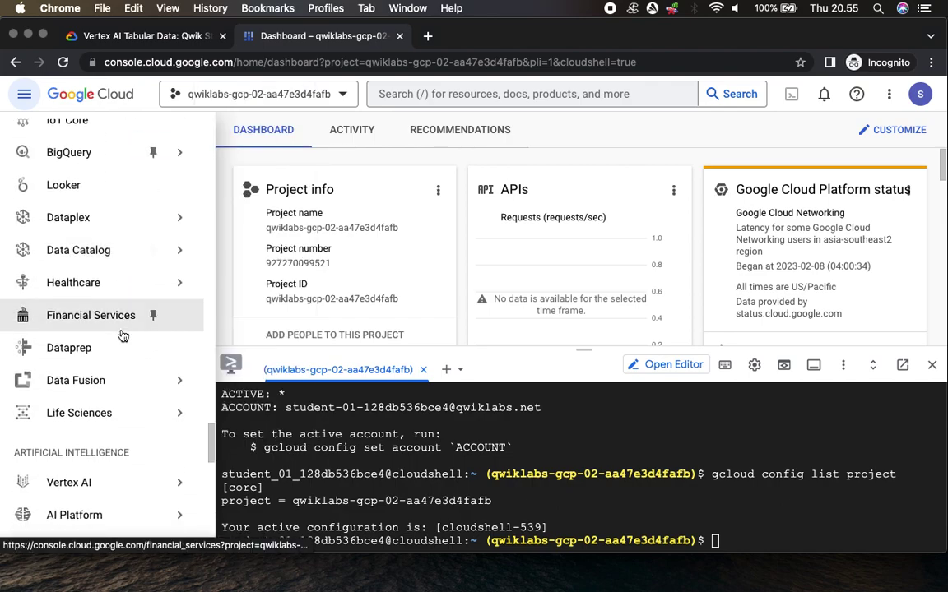
scroll(122, 336, "down", 3)
left_click(84, 381)
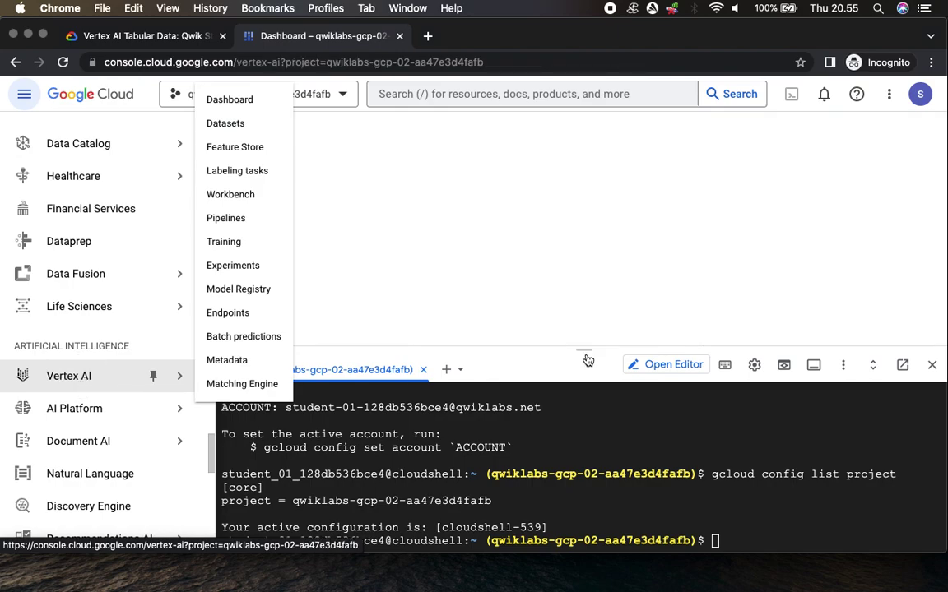
Shrink the Cloud Shell terminal to its minimum height and close the Vertex AI tutorial.
left_click_drag(584, 351, 582, 506)
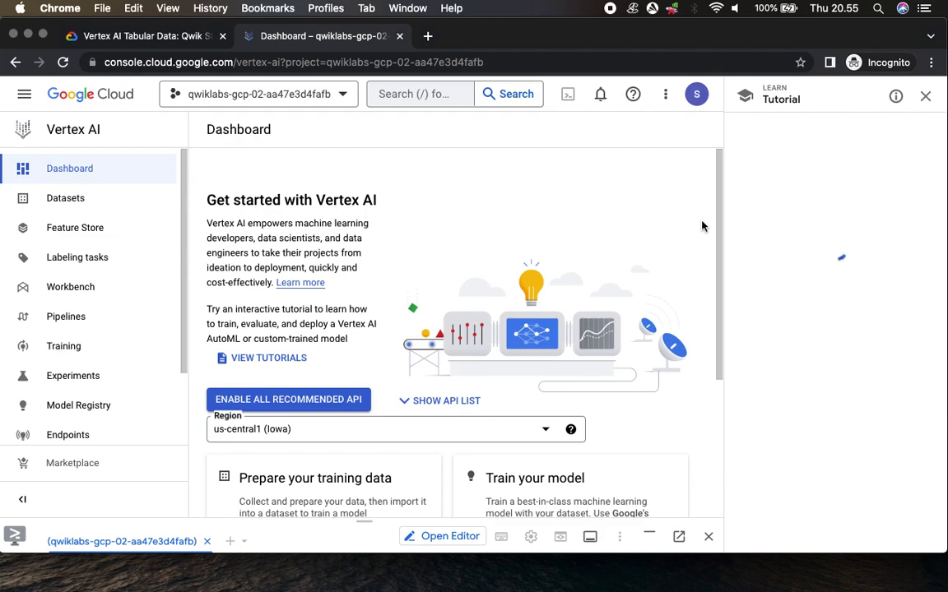
left_click(925, 98)
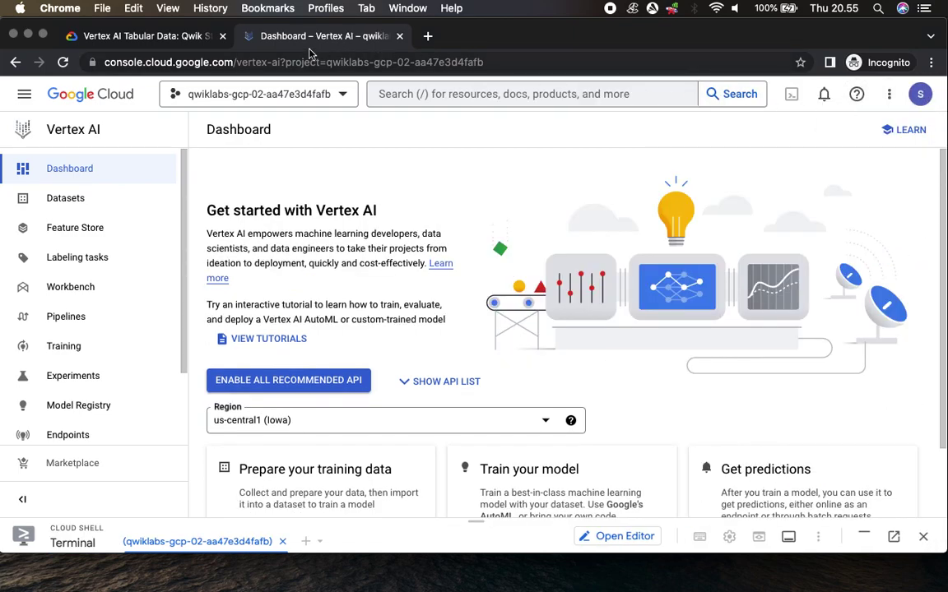
Check the lab's second dataset instruction and enable all recommended APIs on the Vertex AI dashboard.
left_click(144, 35)
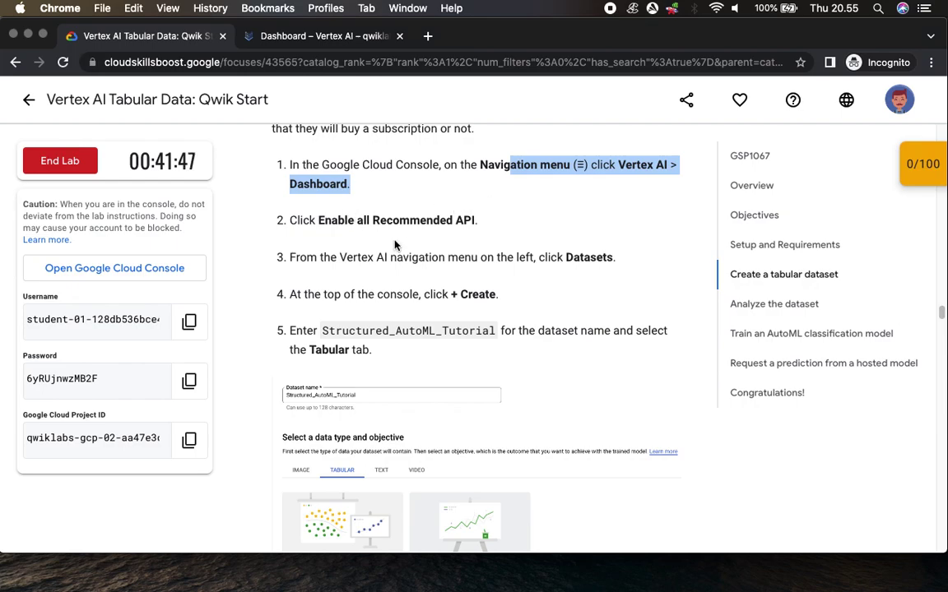
left_click_drag(318, 221, 518, 218)
left_click(307, 37)
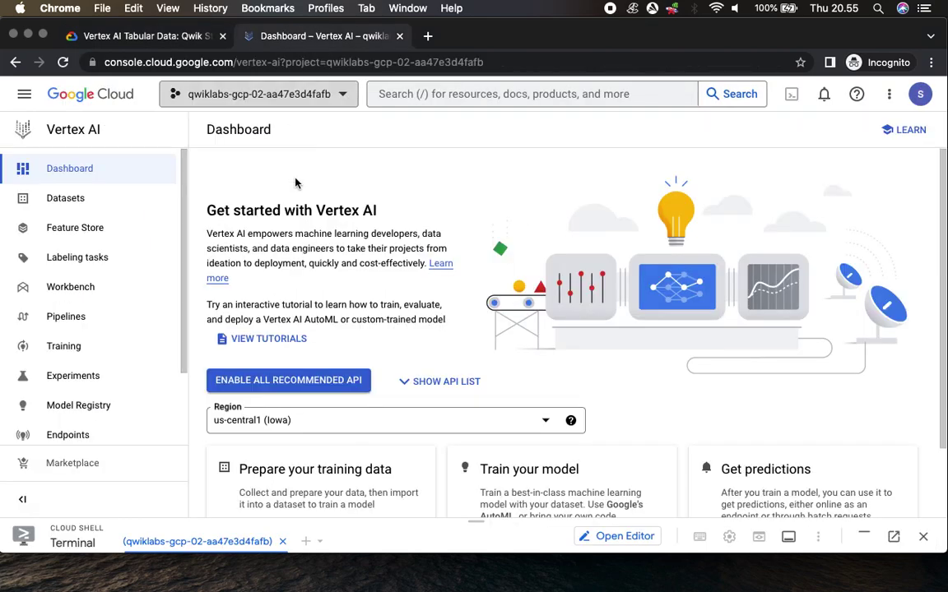
left_click(277, 385)
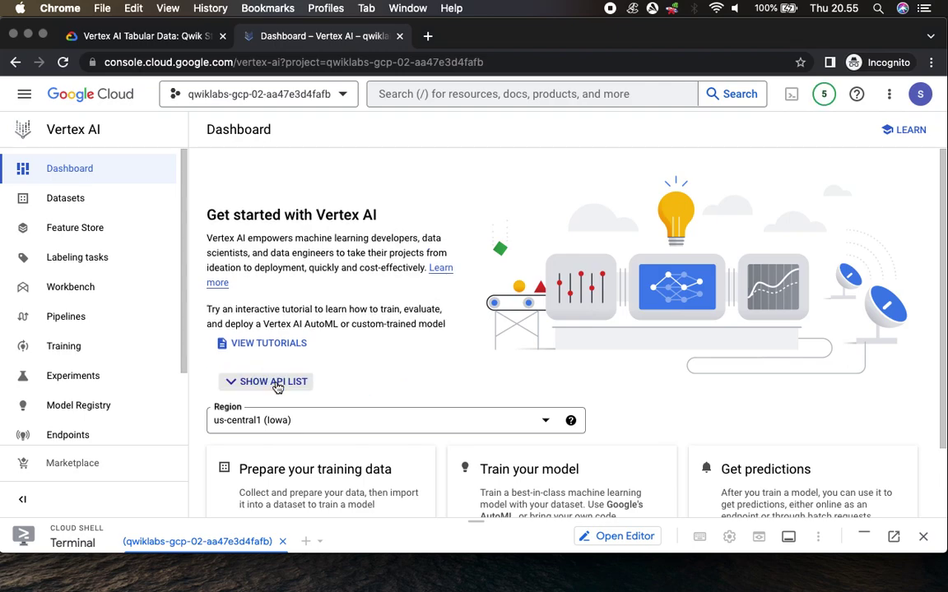
Check the lab's third dataset instruction and open the Datasets page in Vertex AI.
left_click(142, 35)
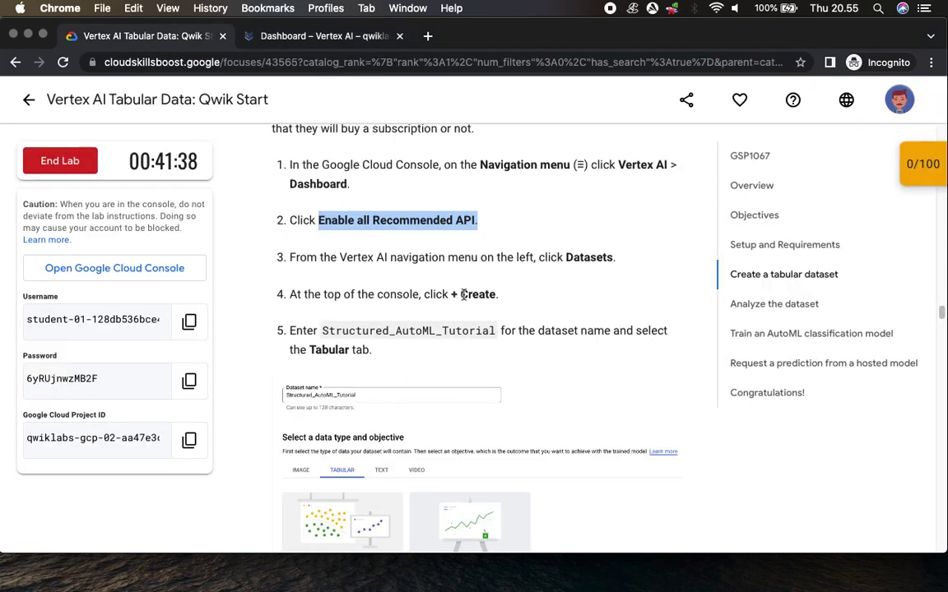
scroll(461, 296, "down", 3)
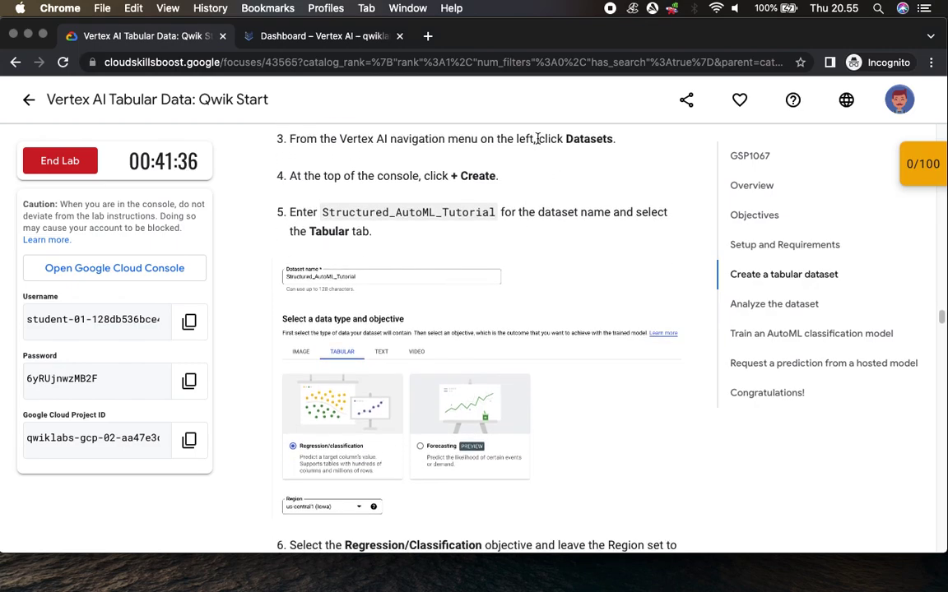
left_click_drag(545, 150, 283, 151)
left_click(308, 39)
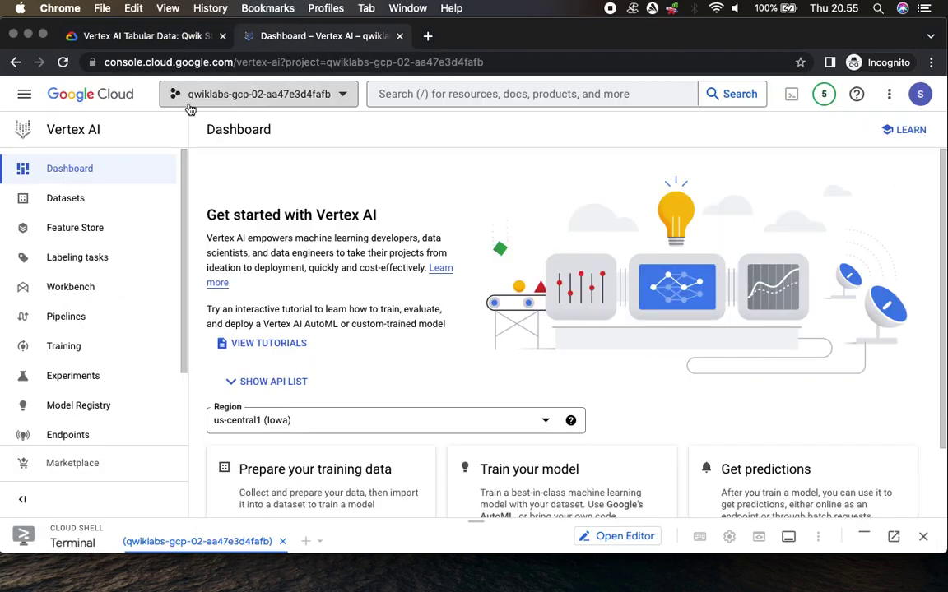
left_click(95, 207)
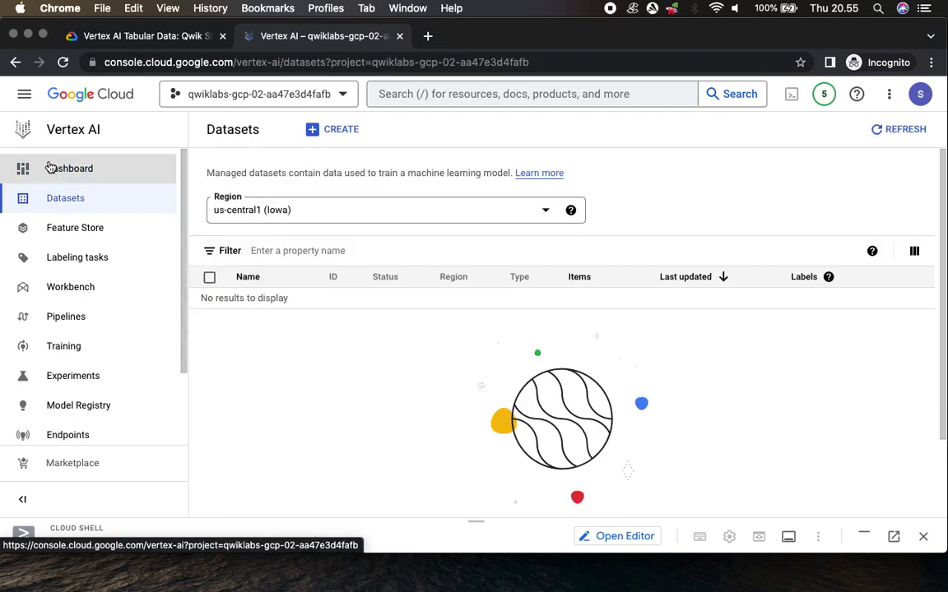
Check the lab's fourth dataset instruction and start creating a new dataset in Vertex AI.
left_click(120, 36)
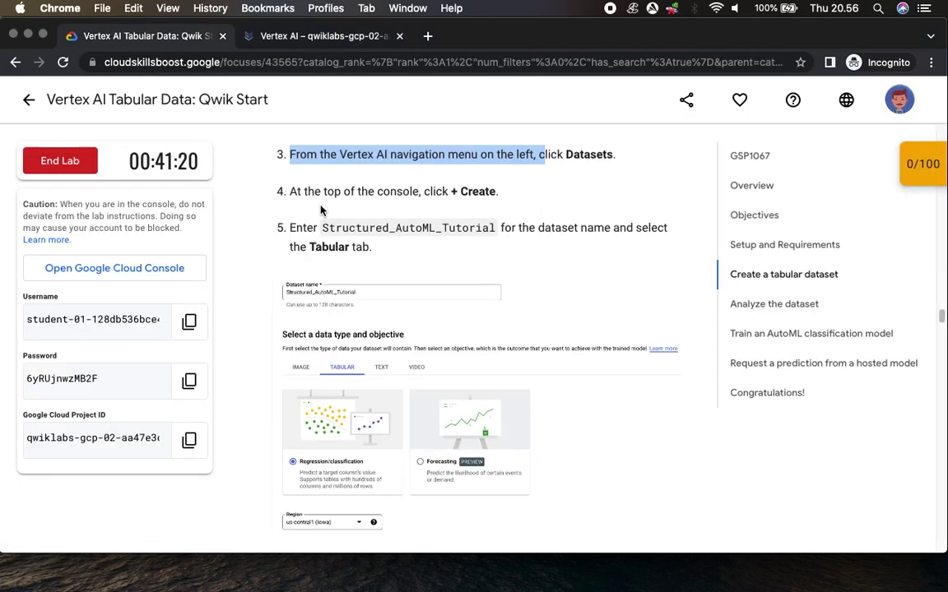
left_click_drag(451, 191, 497, 192)
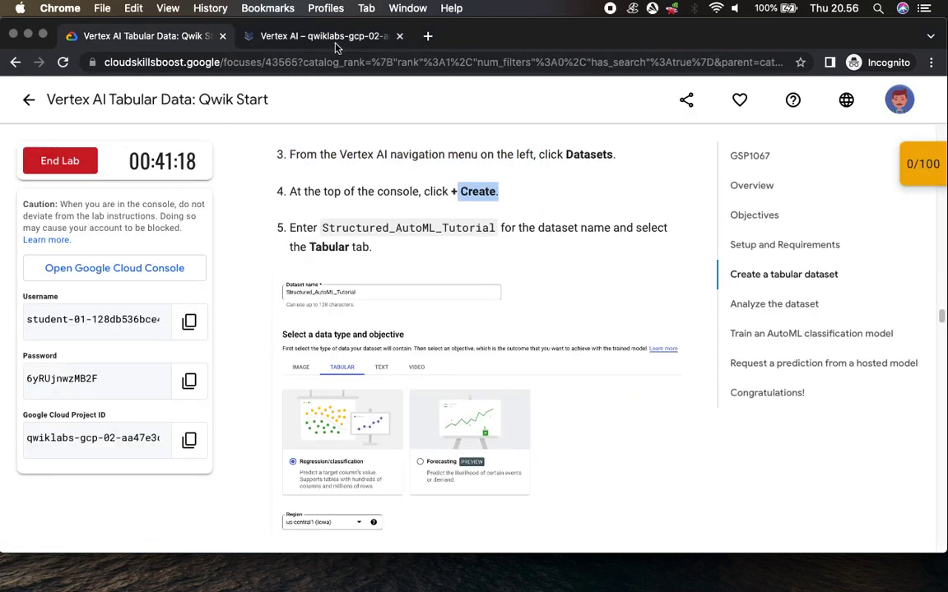
left_click(311, 36)
left_click(354, 129)
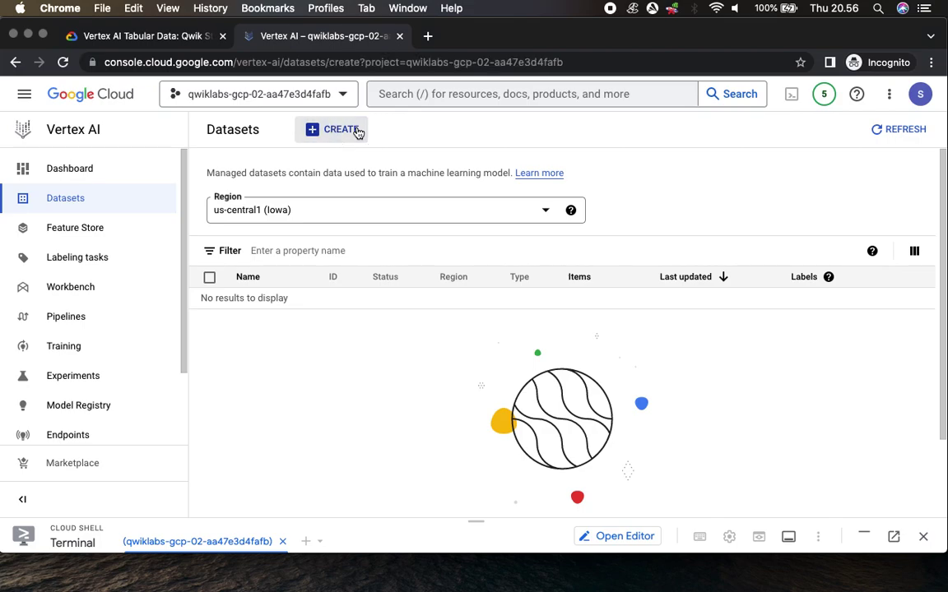
Name the new dataset Structured_AutoML_Tutorial, copying the name from the lab instructions, and choose the Tabular data type.
left_click(123, 36)
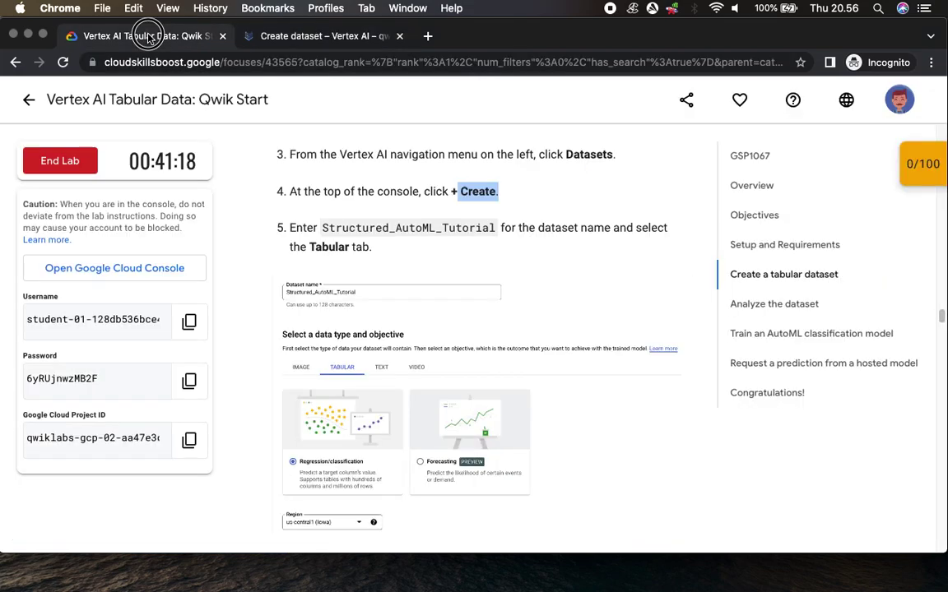
left_click_drag(323, 227, 496, 228)
key("super+c")
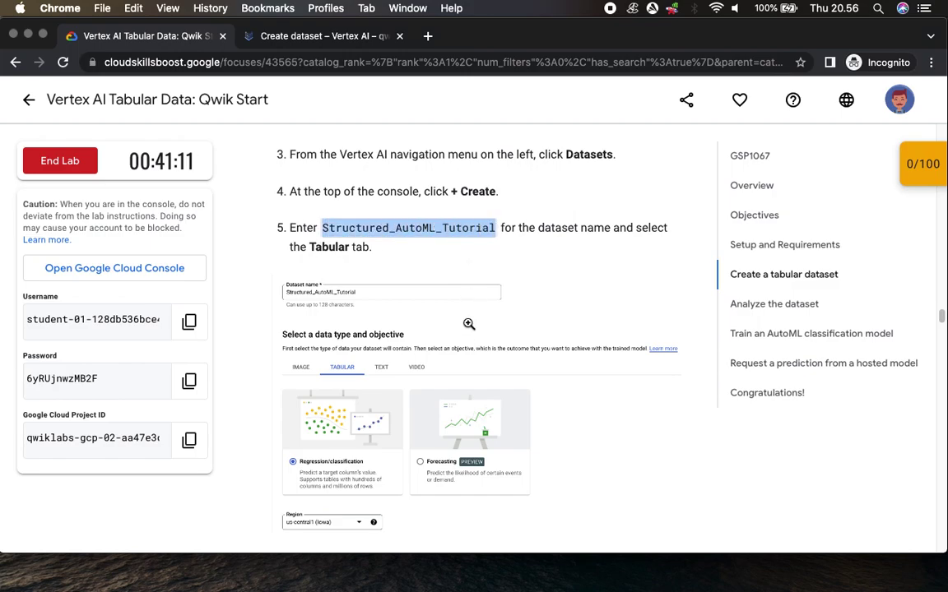
left_click(327, 36)
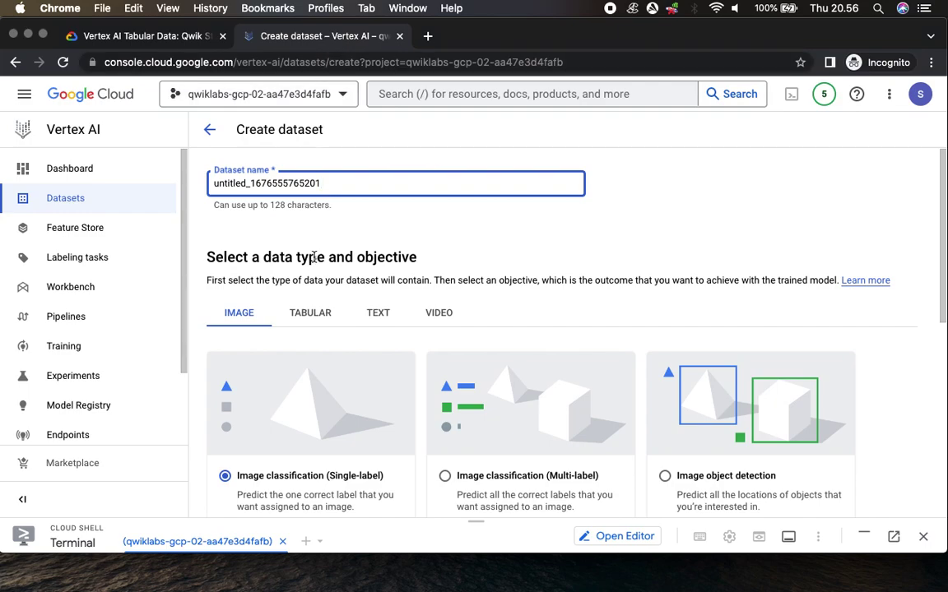
left_click(111, 37)
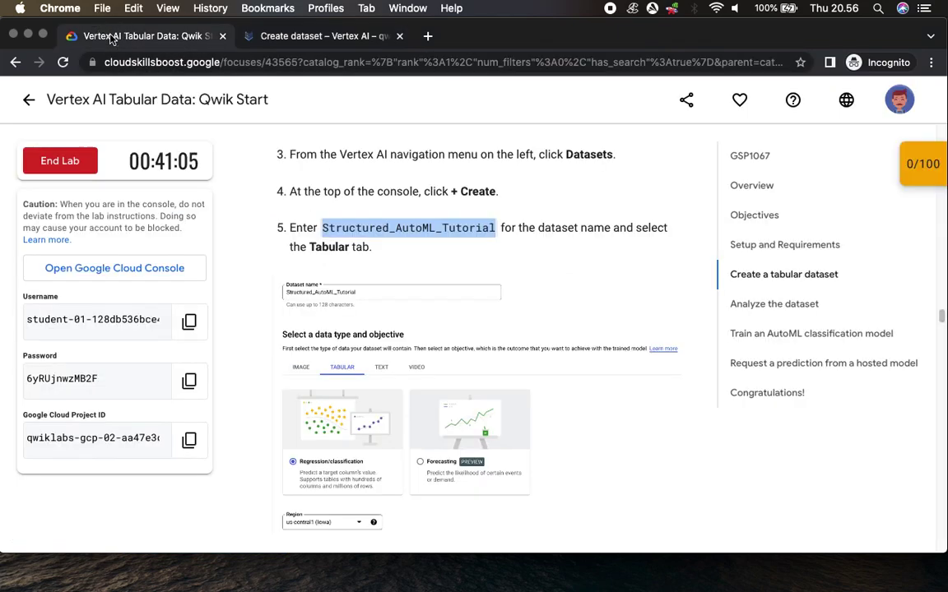
left_click(293, 39)
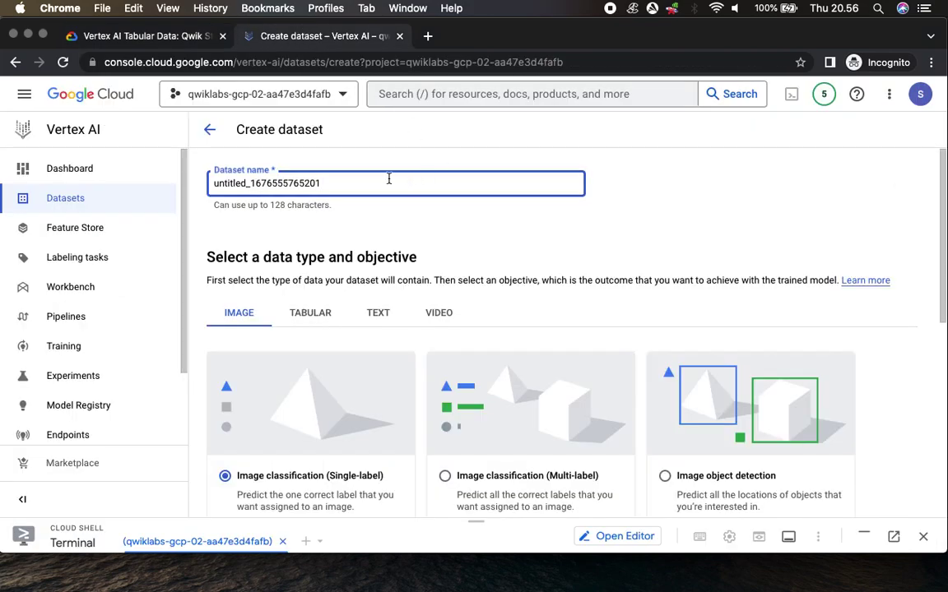
key("super+a")
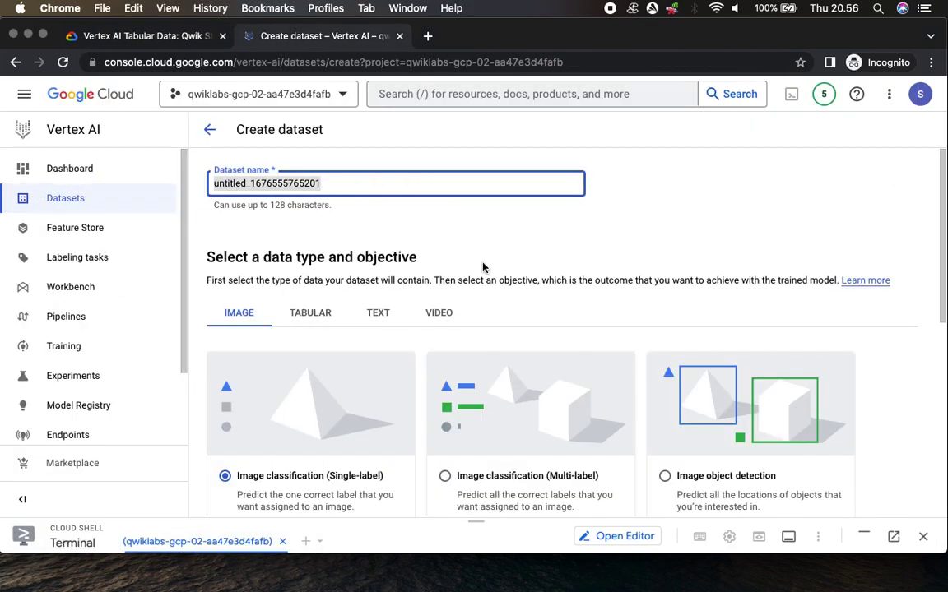
key("super+v")
left_click(310, 312)
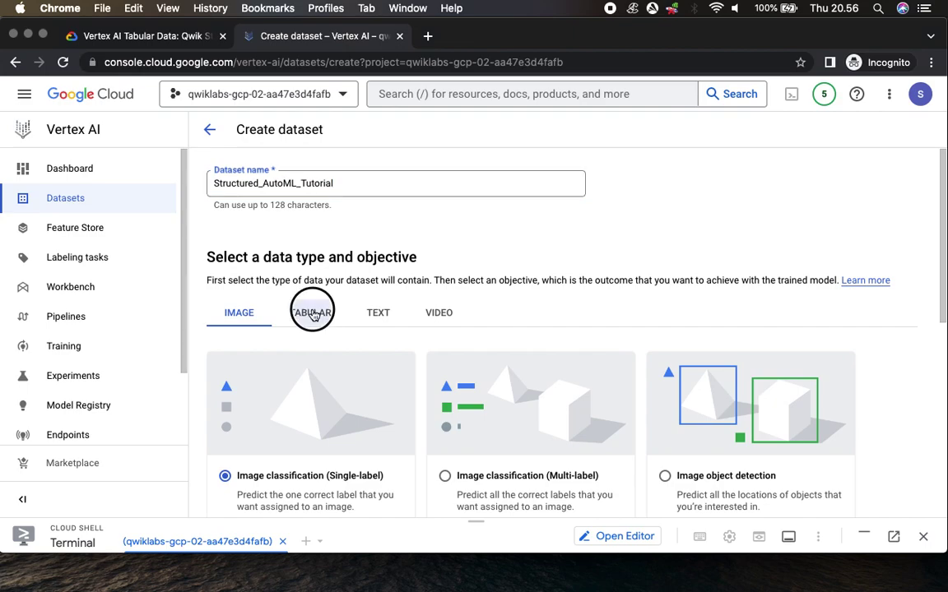
Read the lab's objective and region instructions and compare them with the objective and region set for the new dataset.
left_click(133, 36)
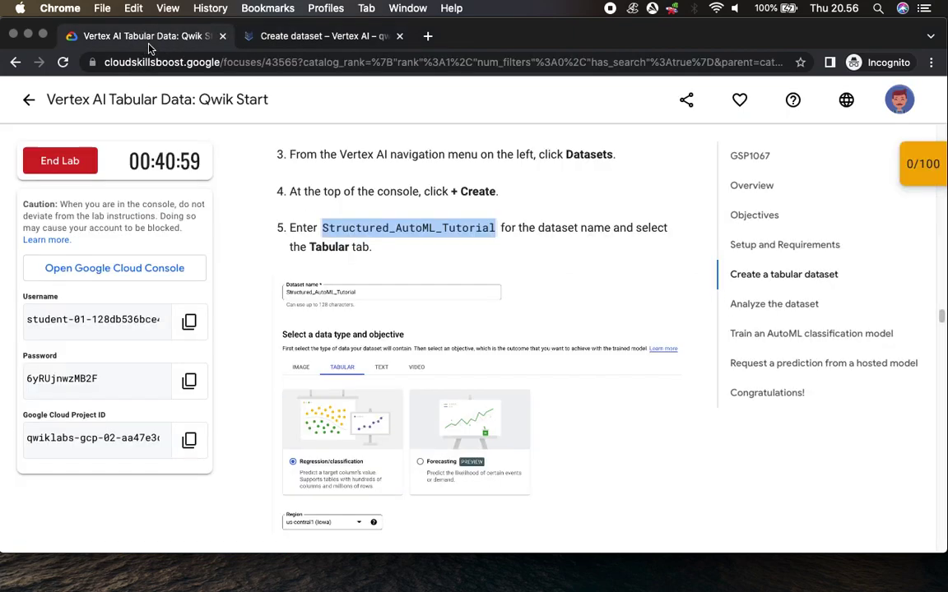
scroll(516, 329, "down", 2)
scroll(516, 329, "down", 2)
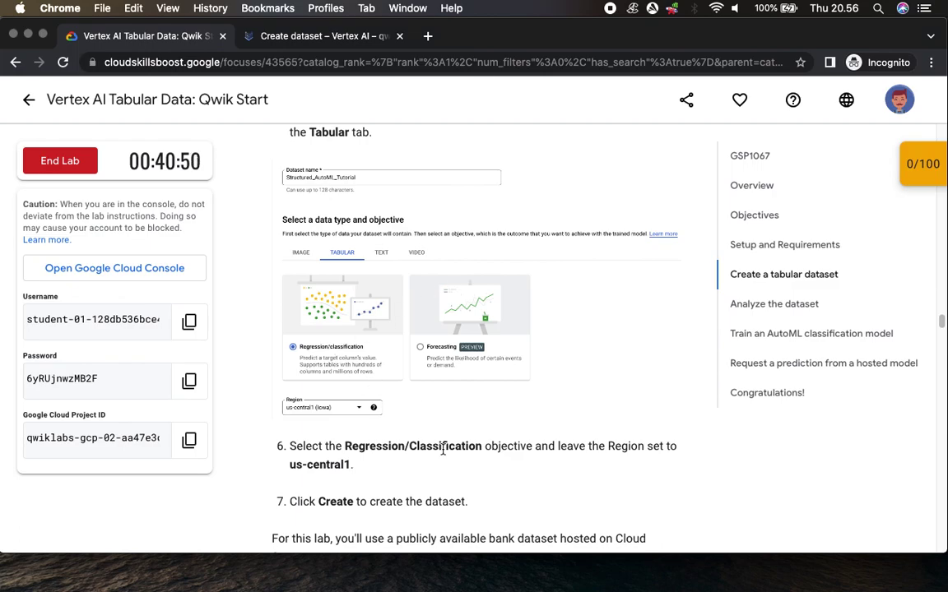
scroll(442, 450, "down", 7)
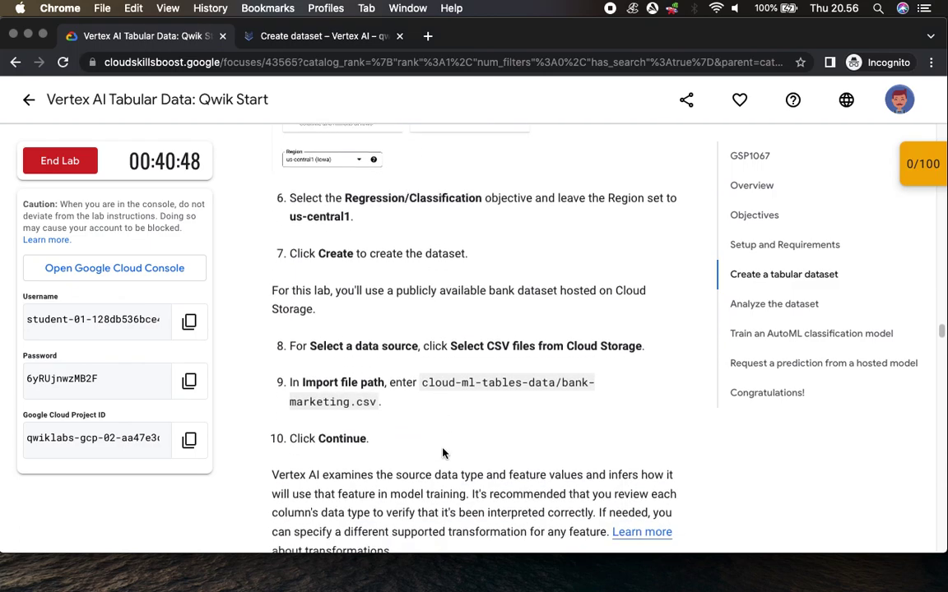
scroll(442, 449, "up", 8)
scroll(443, 447, "down", 3)
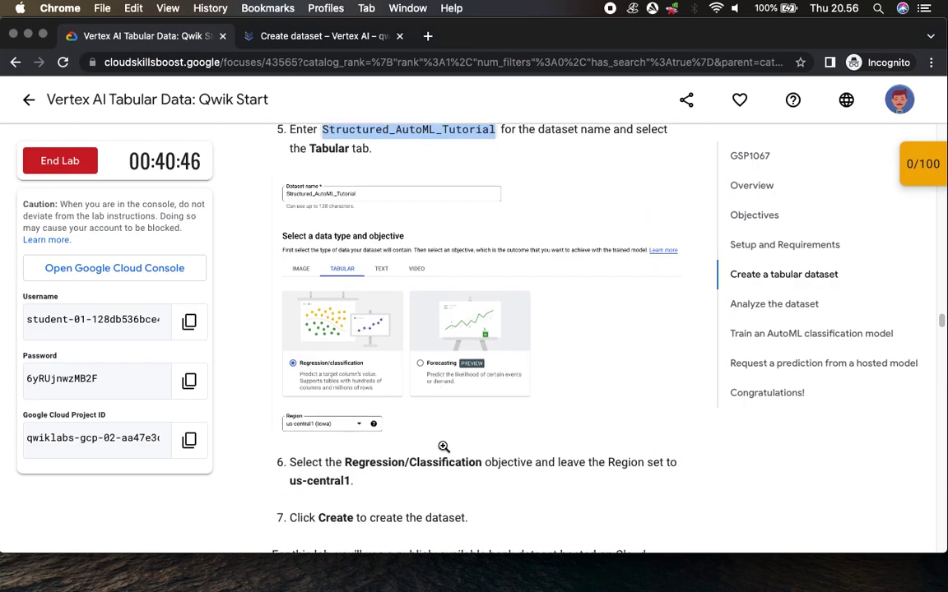
scroll(442, 447, "down", 6)
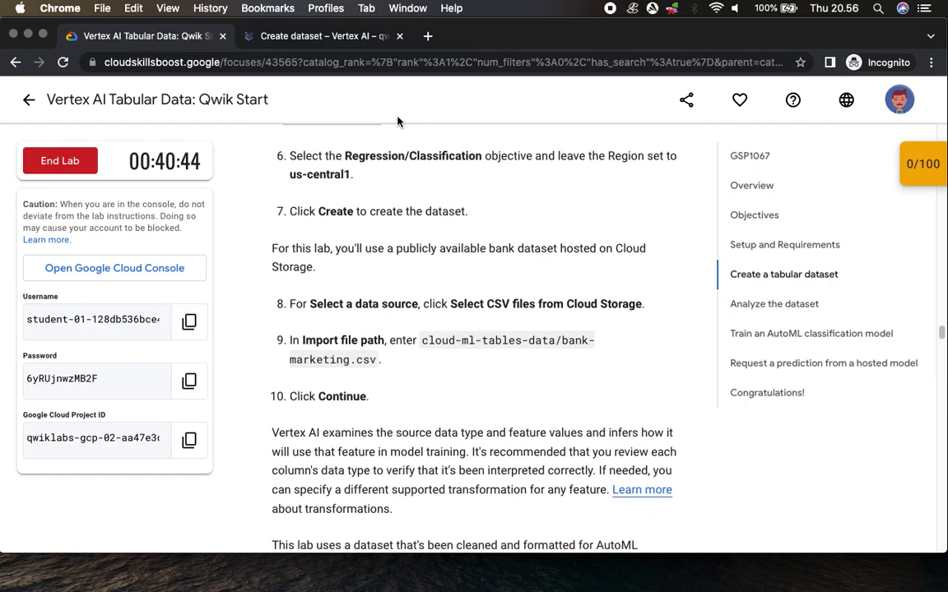
left_click(317, 38)
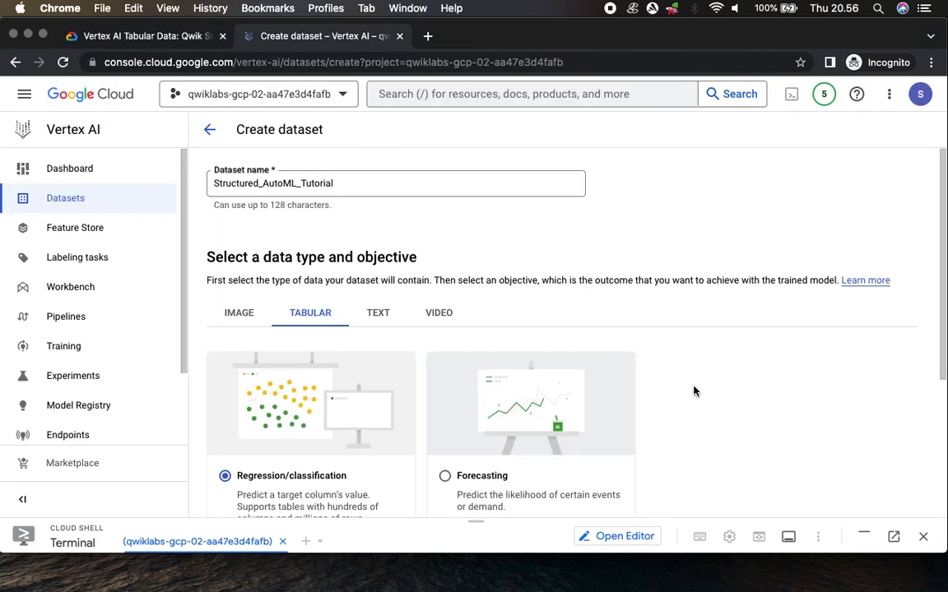
left_click(144, 36)
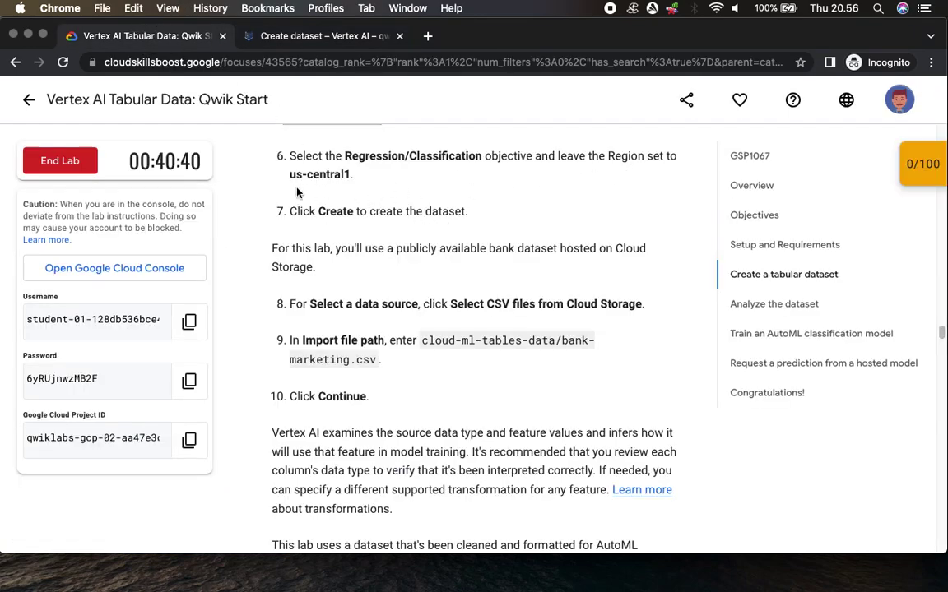
left_click(329, 38)
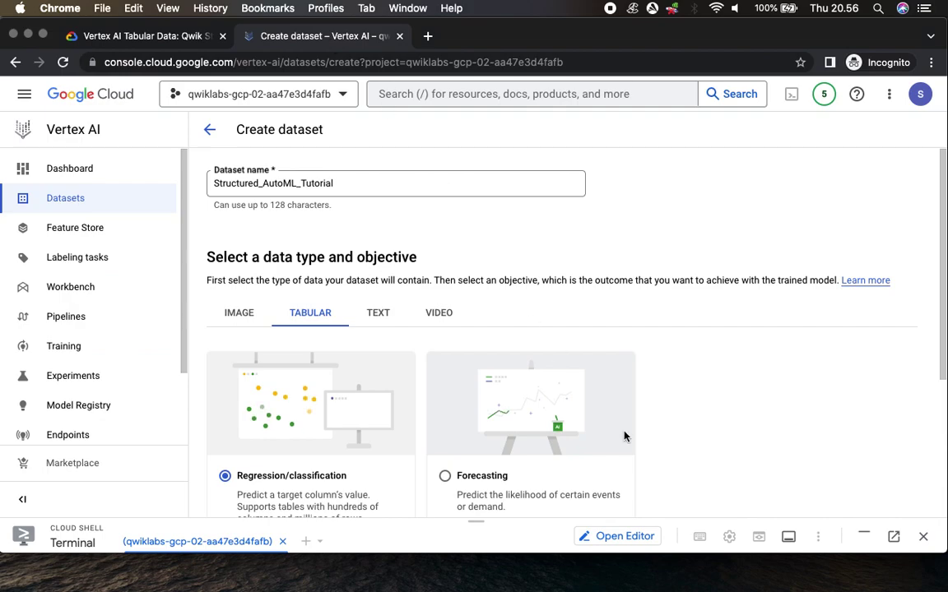
scroll(714, 448, "down", 5)
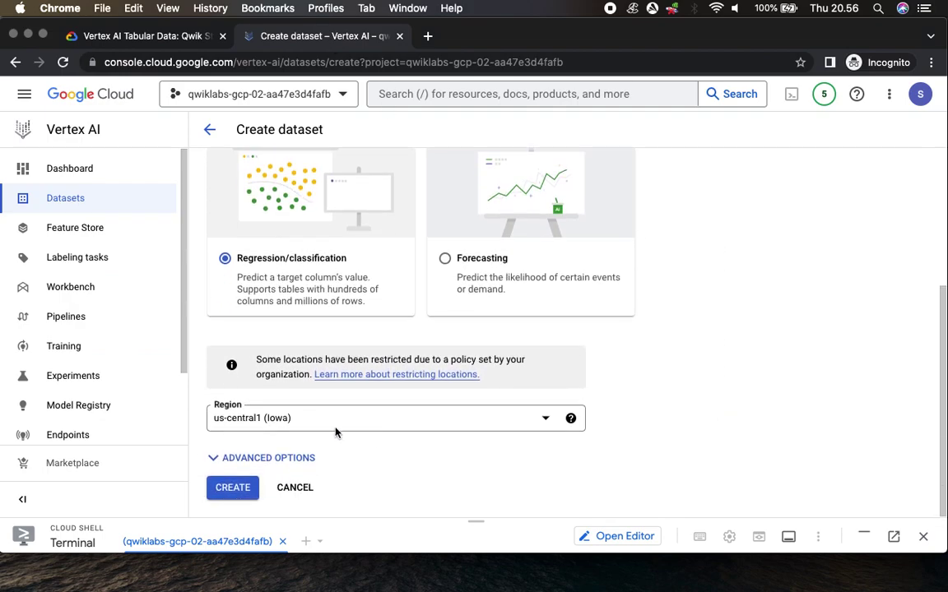
Check the lab's seventh dataset instruction and create the Structured_AutoML_Tutorial dataset.
key("super+alt+Left")
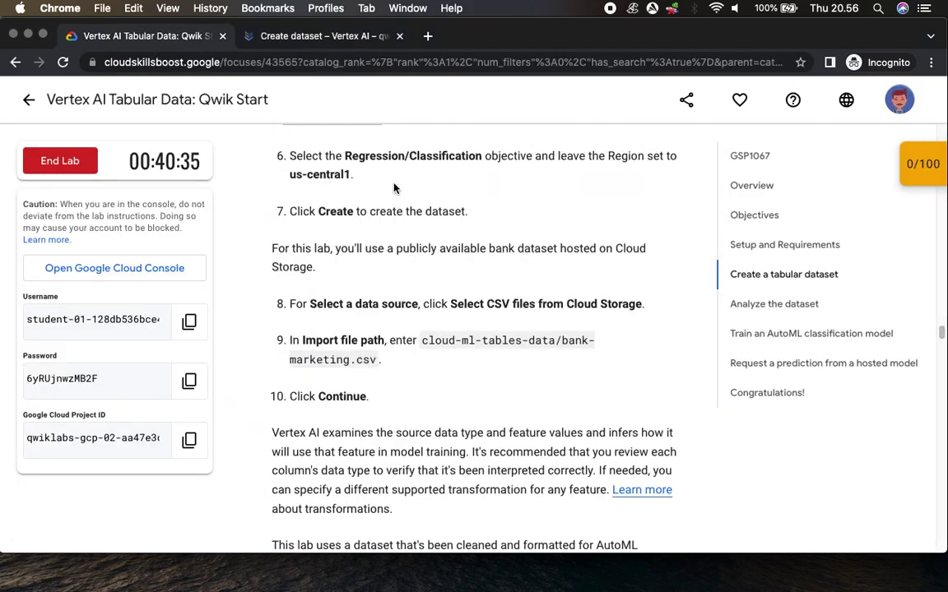
left_click_drag(313, 212, 397, 212)
scroll(395, 239, "down", 3)
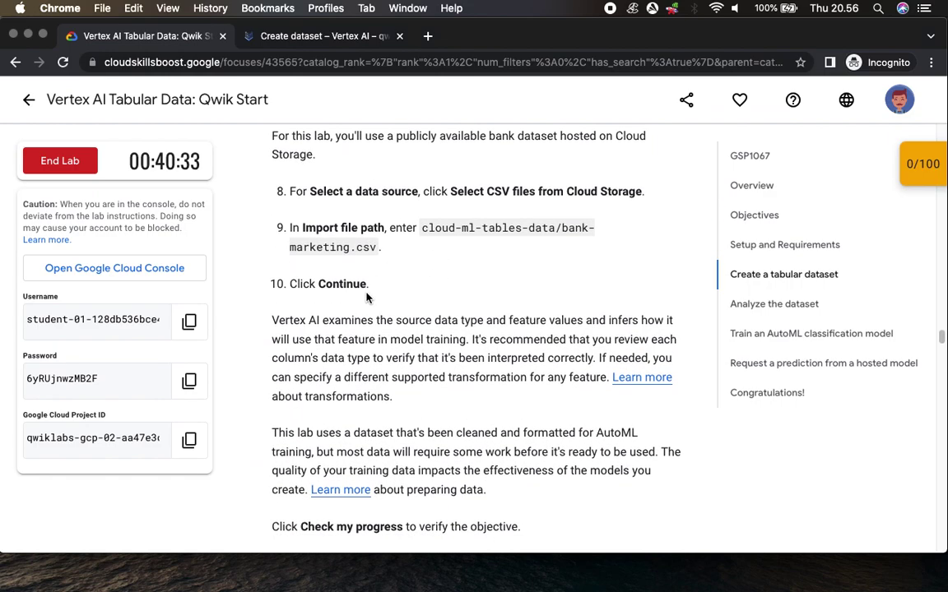
left_click(274, 33)
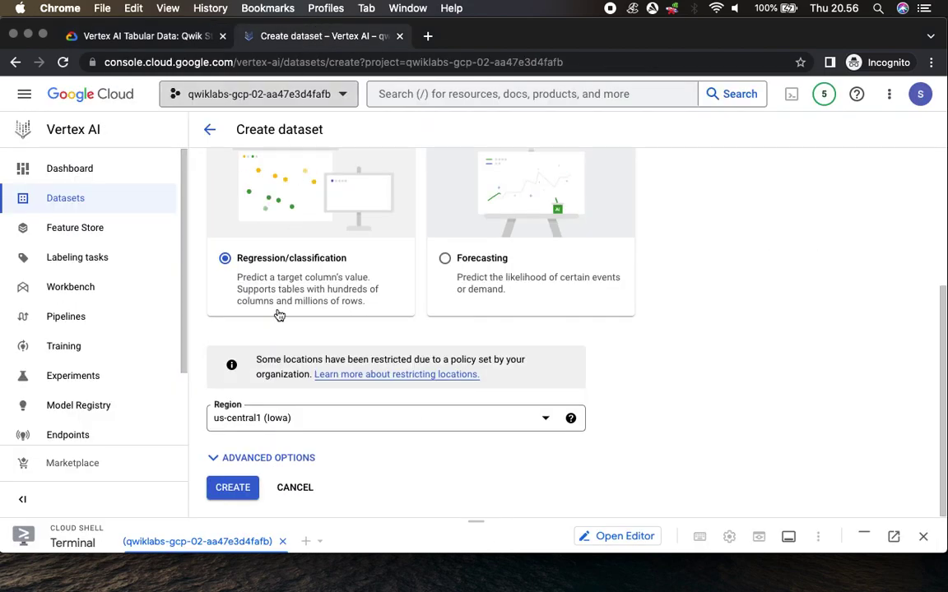
left_click(238, 489)
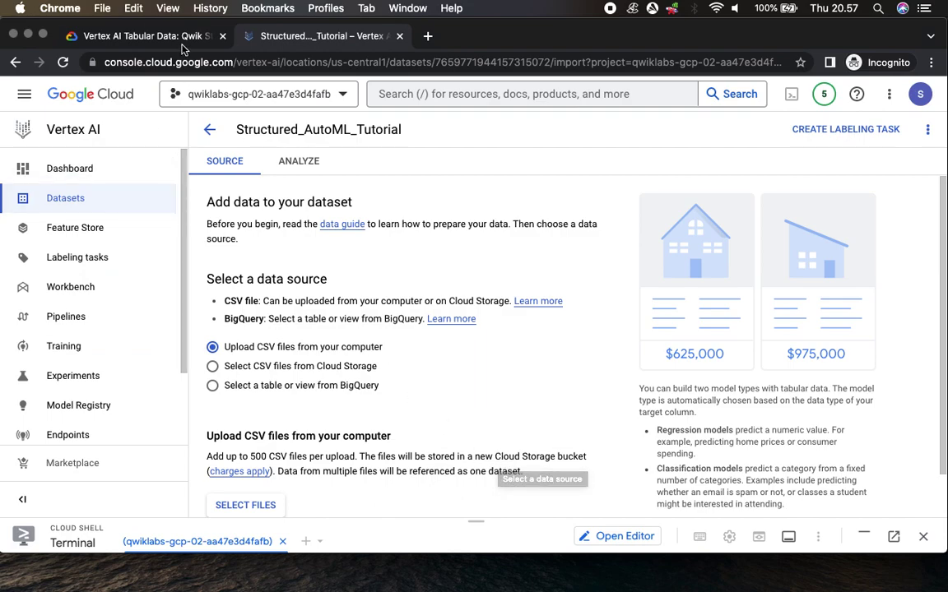
Check the lab's data source instruction and set the dataset's source to Select CSV files from Cloud Storage.
key("ctrl+shift+Tab")
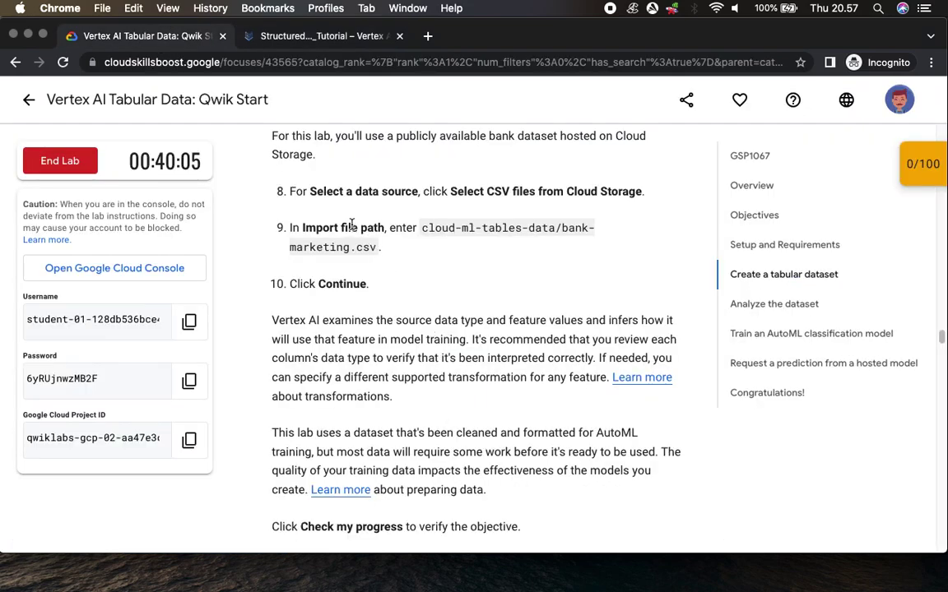
scroll(481, 213, "down", 2)
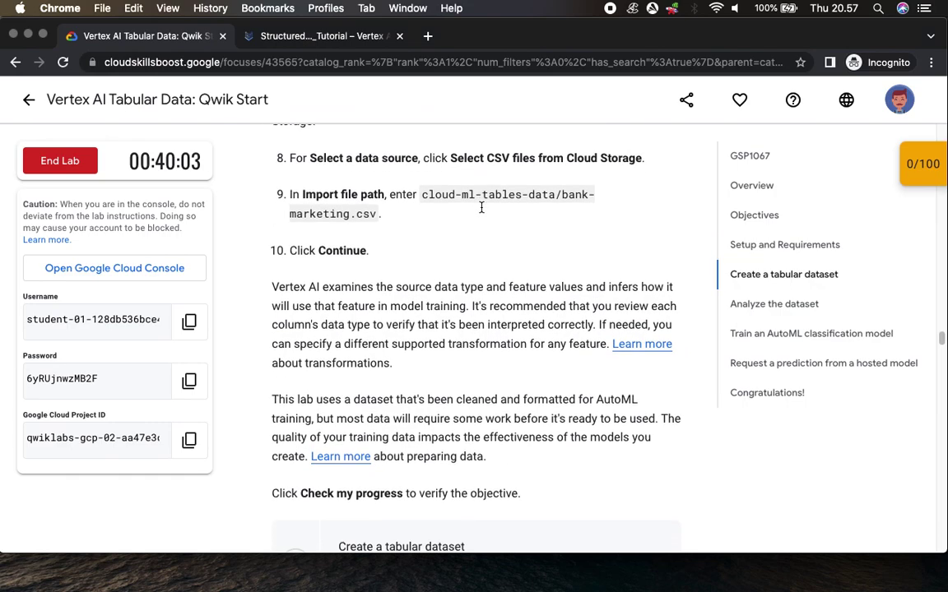
left_click(271, 35)
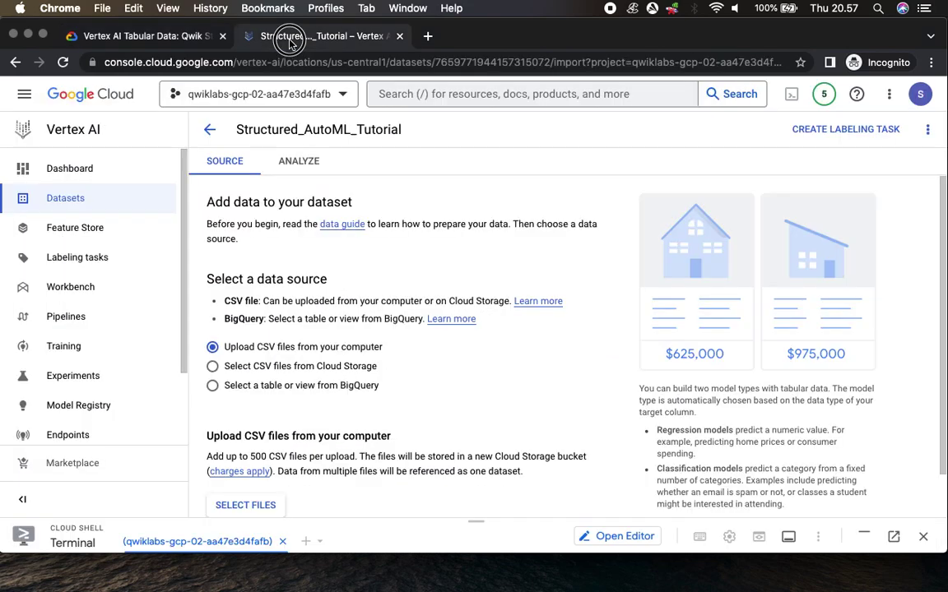
left_click(315, 369)
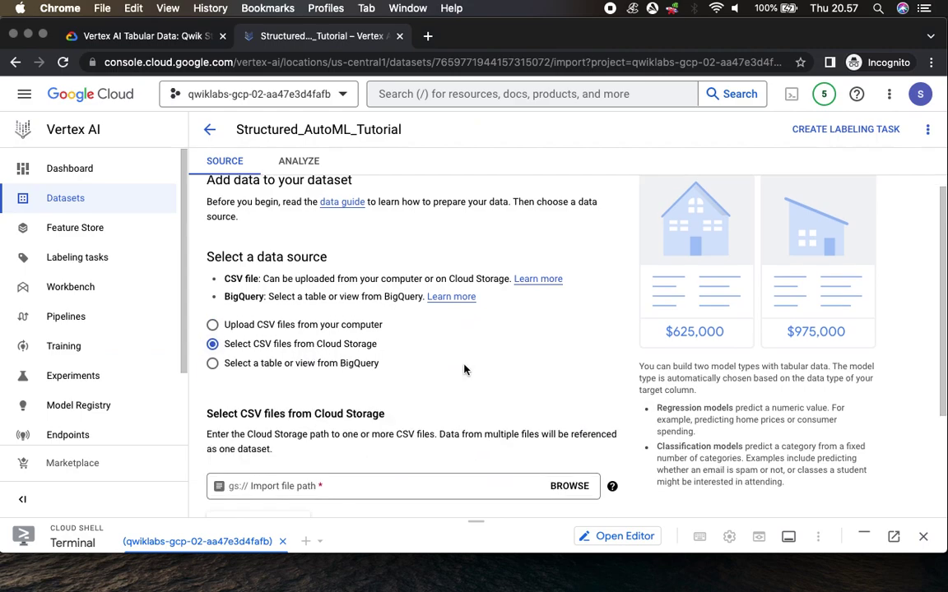
scroll(382, 370, "down", 4)
Copy the CSV path from the lab into the import file path as loud-ml-tables-data/bank-marketing.csv.
left_click(152, 36)
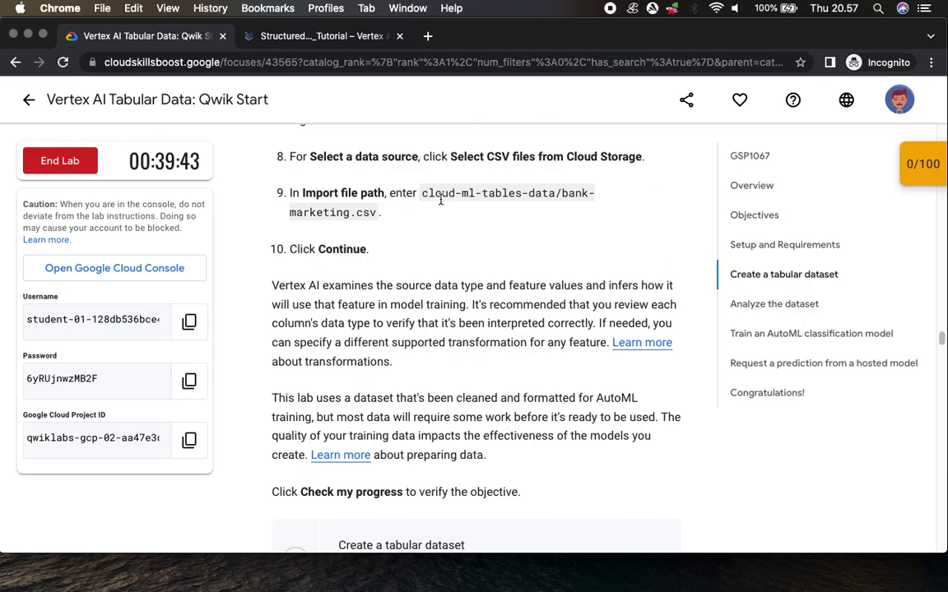
left_click_drag(423, 193, 381, 211)
key("super+c")
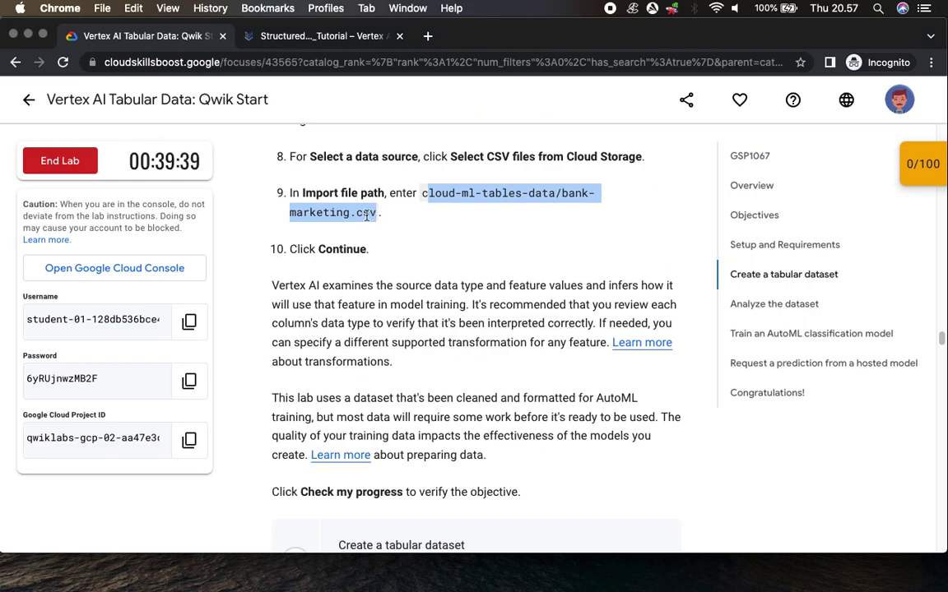
left_click(337, 36)
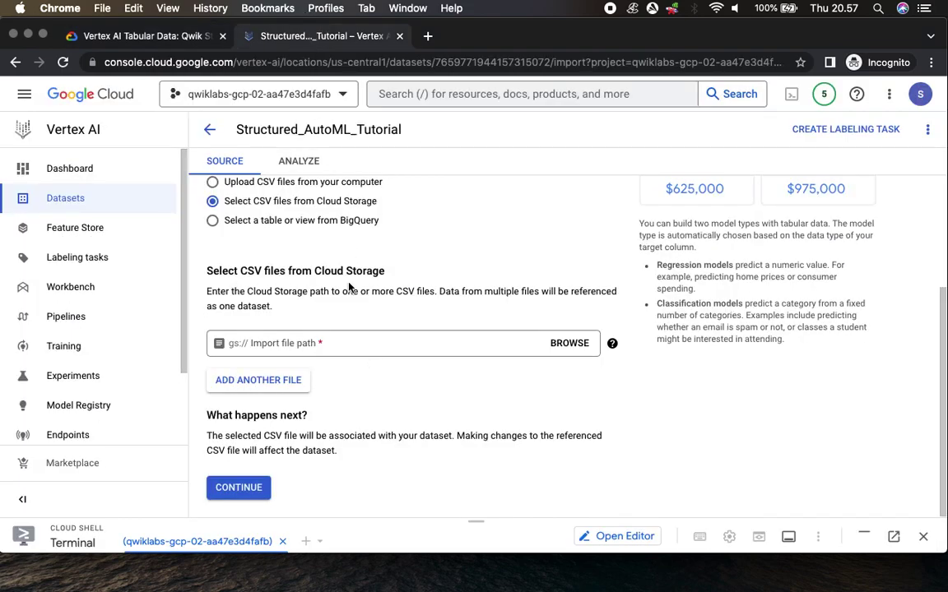
left_click(343, 345)
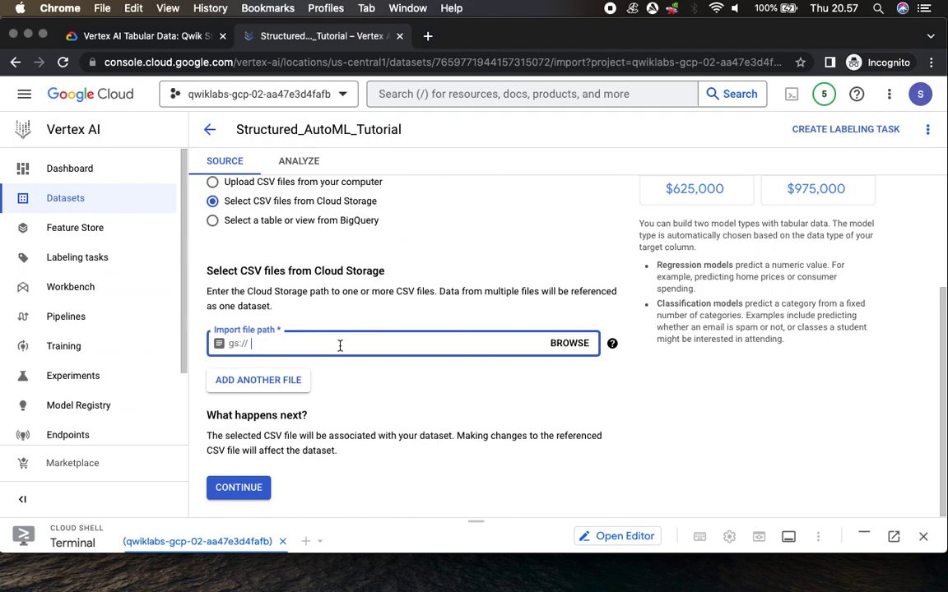
key("super+v")
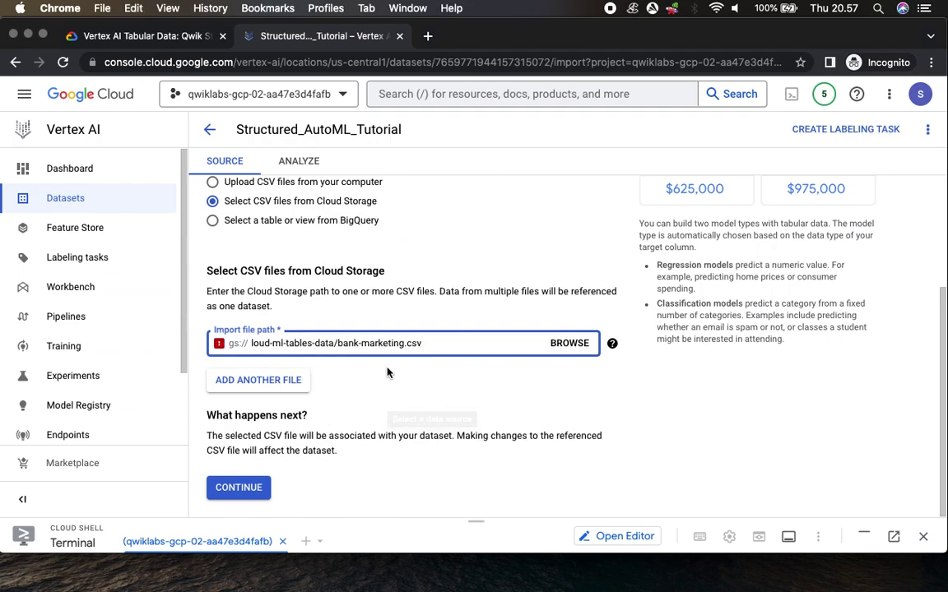
Compare the import file path with the lab instructions and correct it to cloud-ml-tables-data/bank-marketing.csv.
scroll(387, 370, "up", 2)
scroll(469, 303, "up", 3)
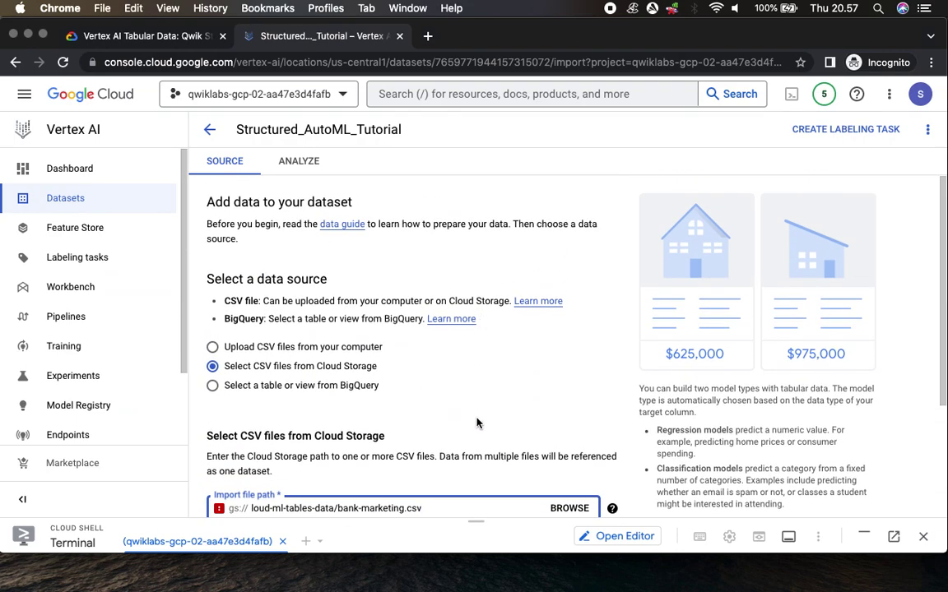
scroll(478, 420, "down", 3)
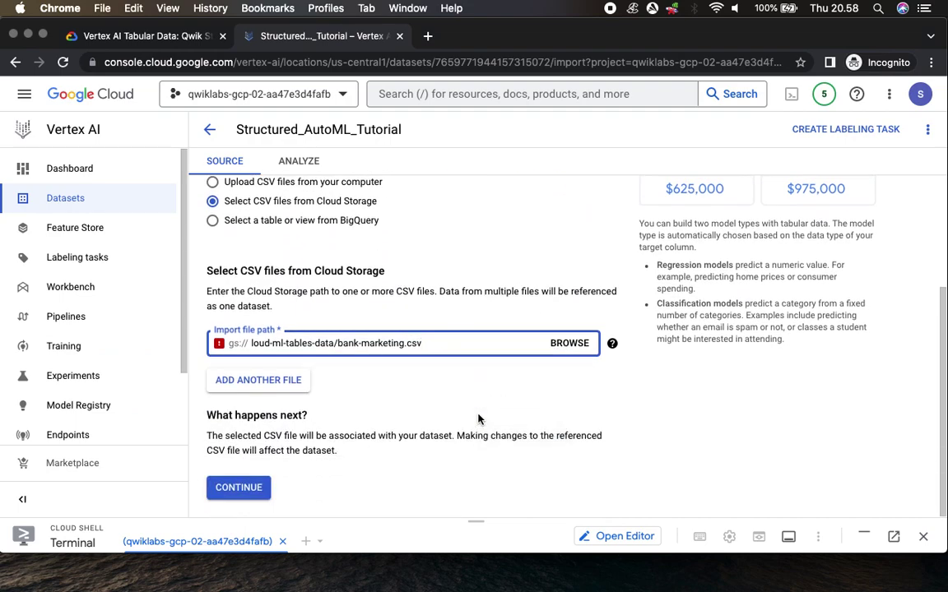
left_click(169, 38)
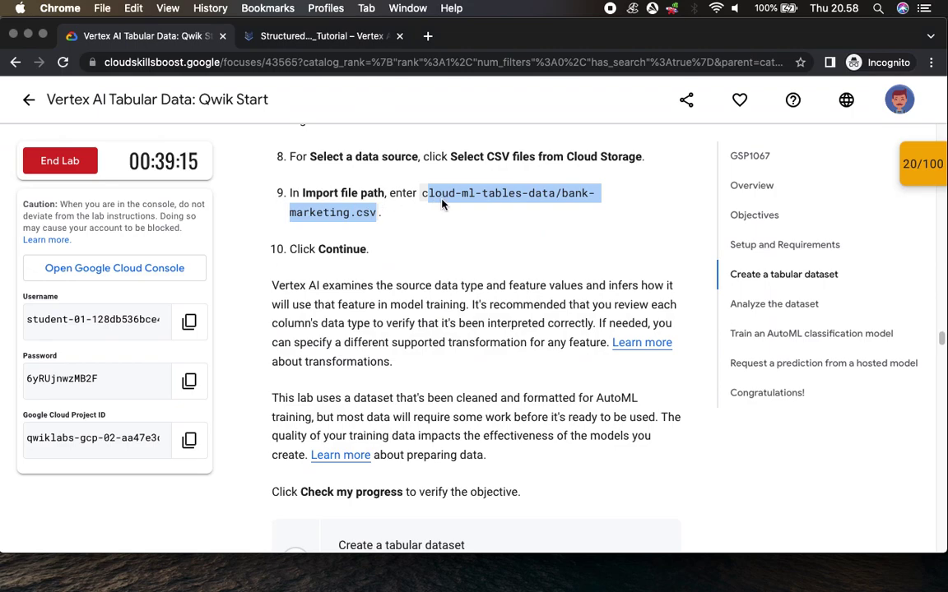
left_click(308, 36)
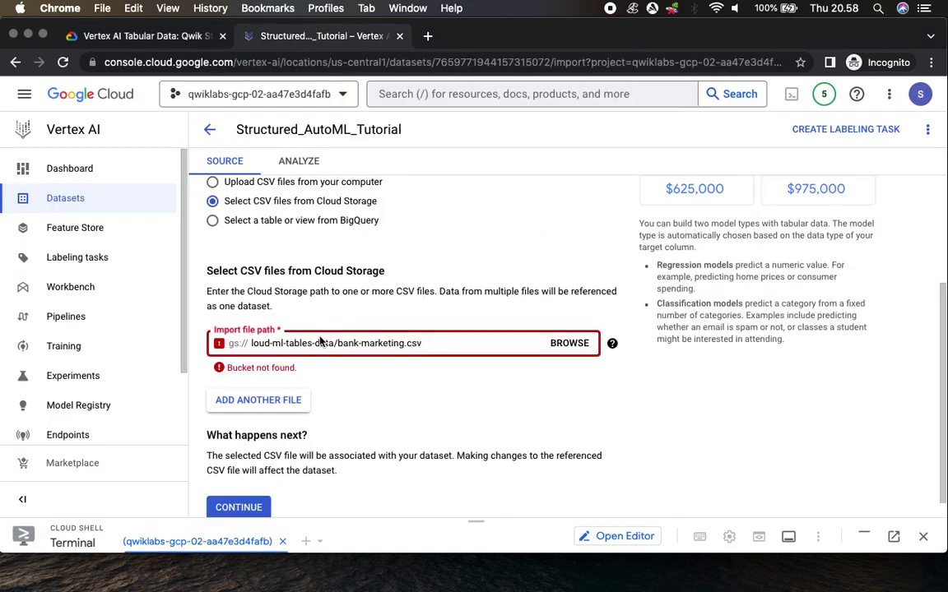
left_click(256, 343)
type("c")
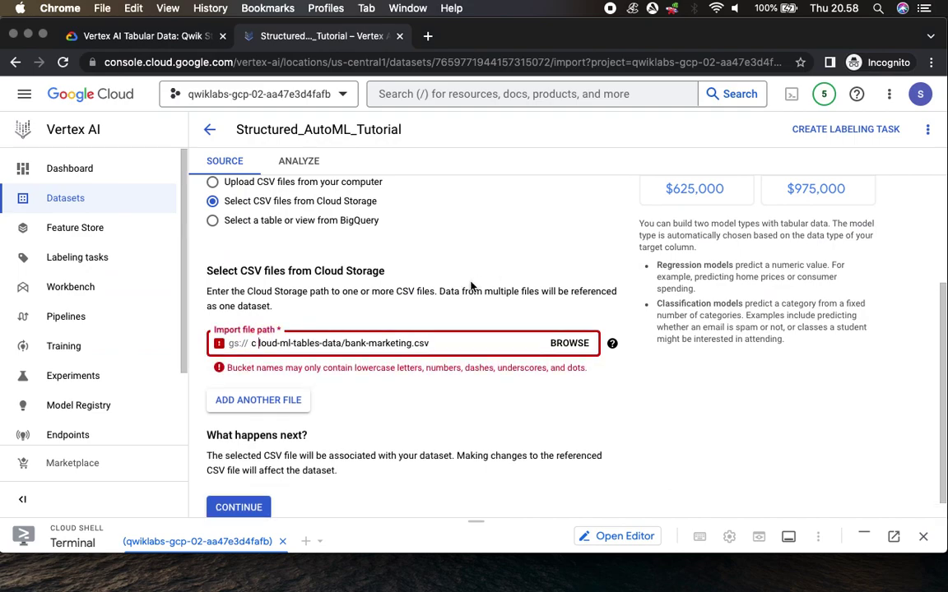
key("BackSpace")
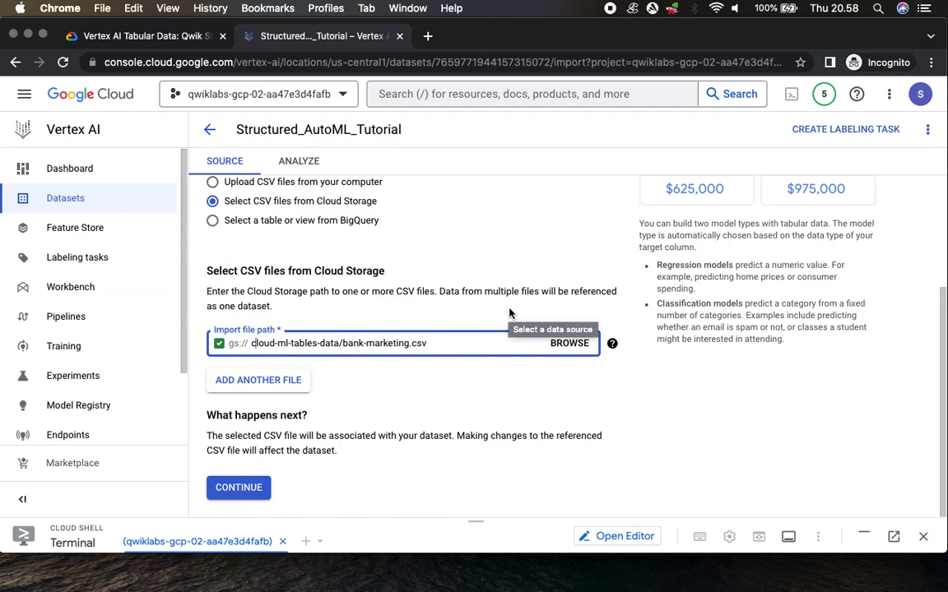
Continue with the Cloud Storage CSV as the dataset's source and check this against the lab's tenth instruction.
left_click(260, 490)
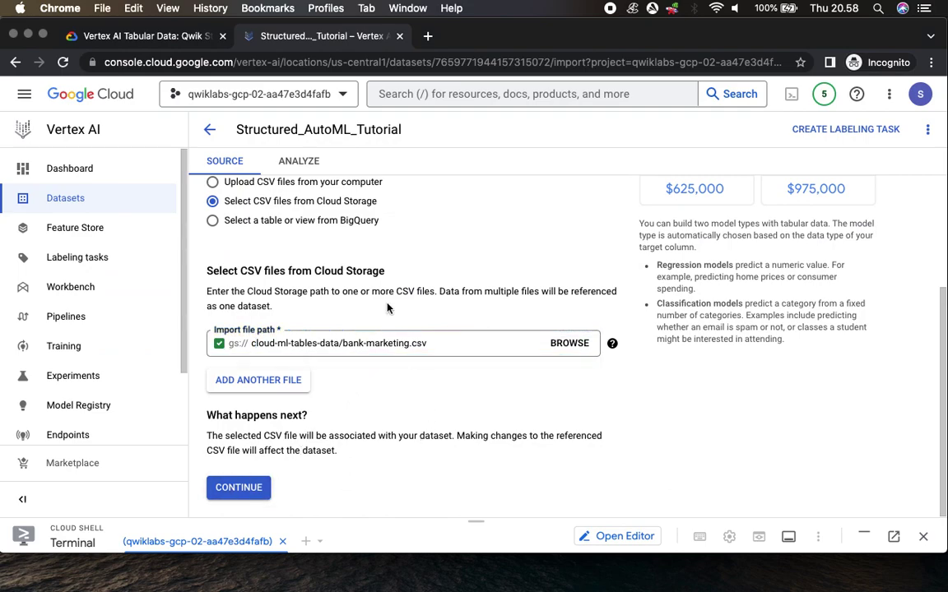
left_click(142, 36)
left_click_drag(297, 249, 422, 247)
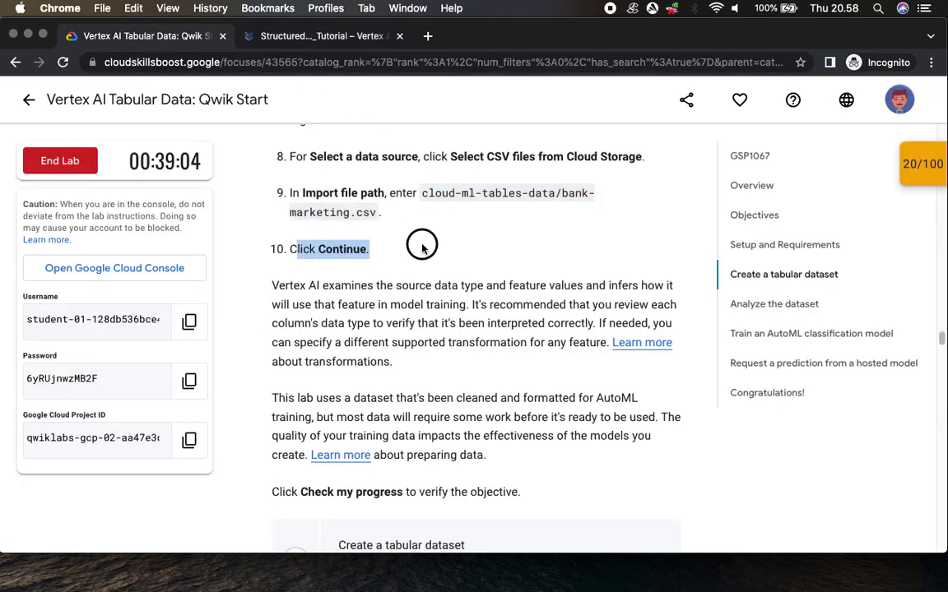
left_click(311, 37)
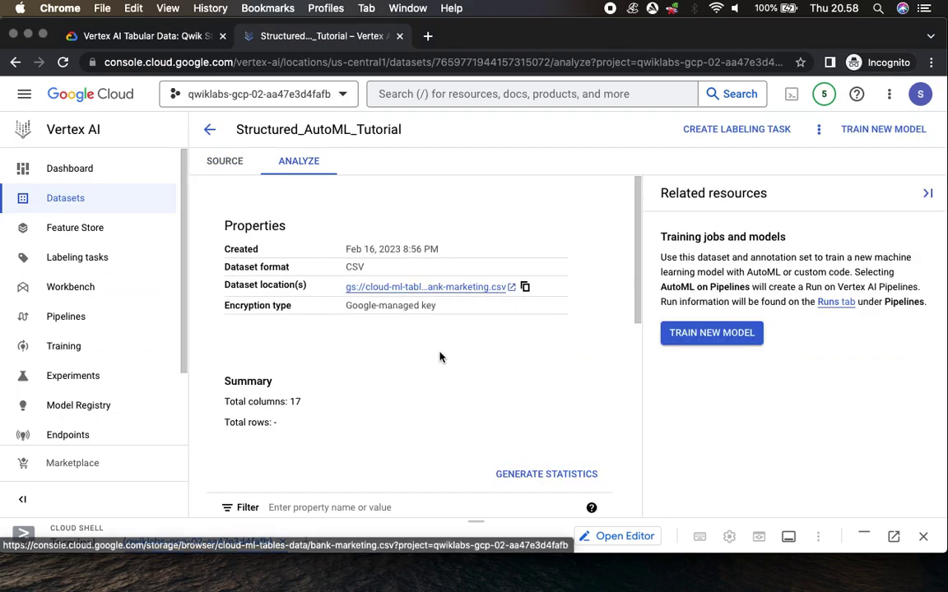
Check the lab progress for the Create a tabular dataset task, including again from the Checkpoints list.
left_click(156, 38)
scroll(642, 224, "down", 2)
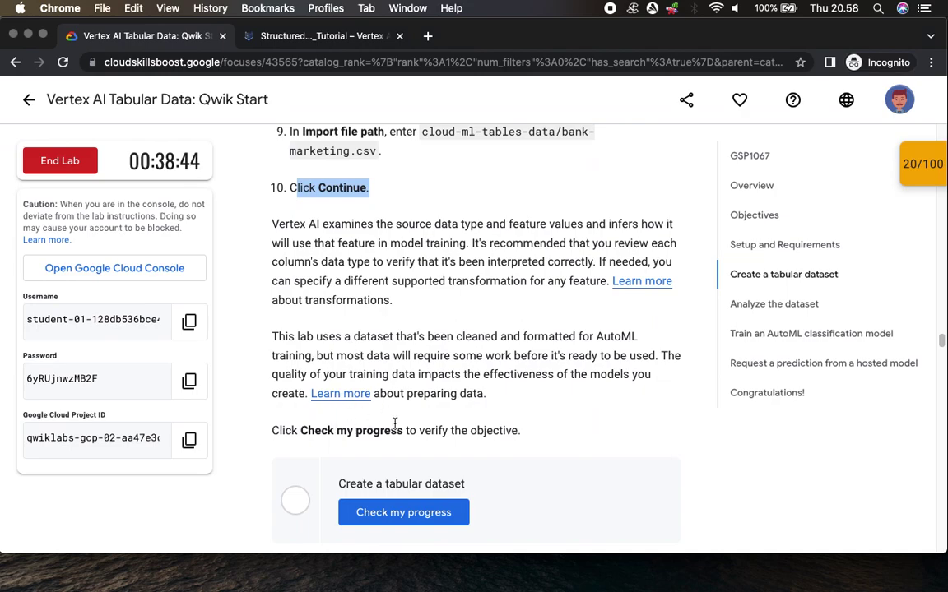
scroll(409, 425, "down", 3)
scroll(409, 424, "down", 4)
left_click(420, 264)
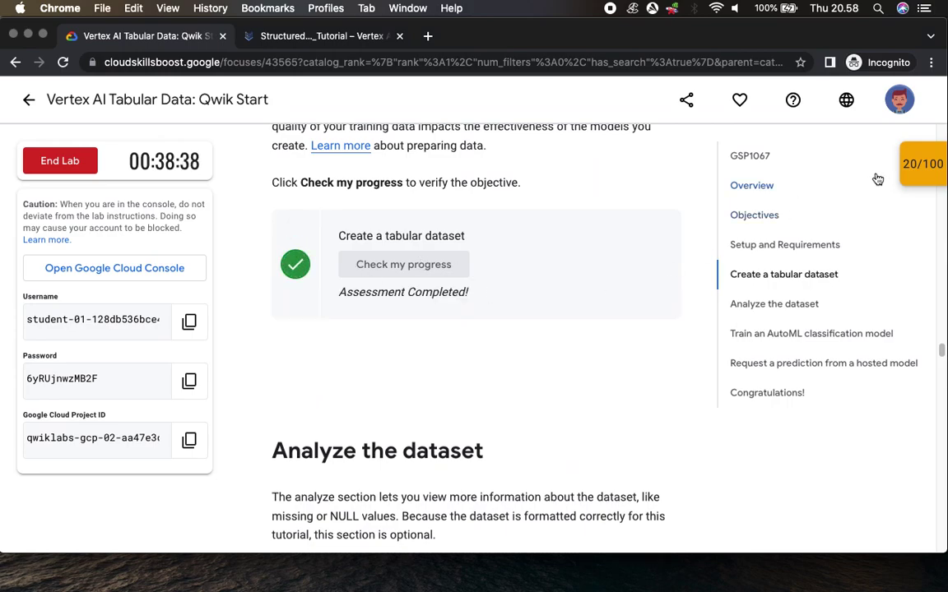
left_click(921, 164)
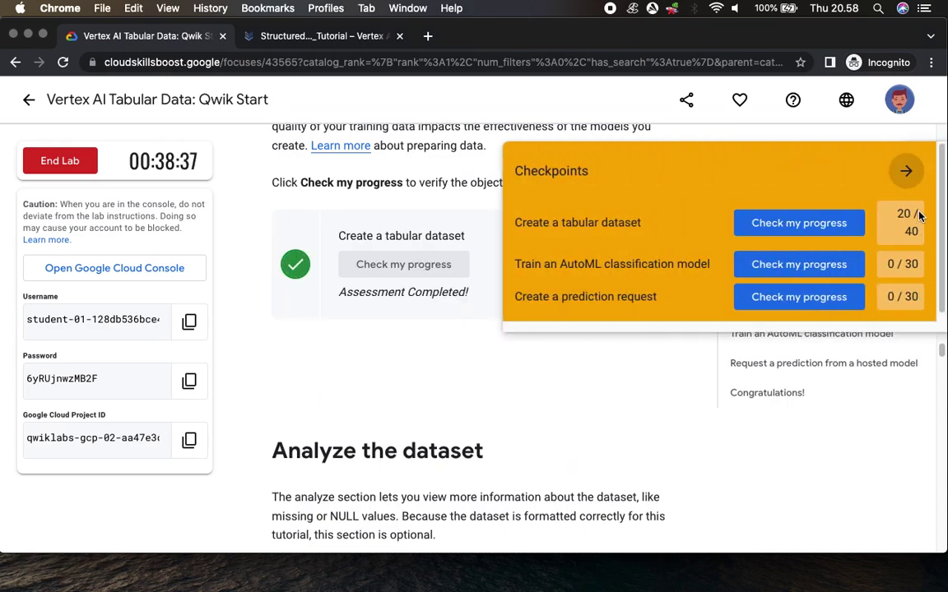
left_click(808, 227)
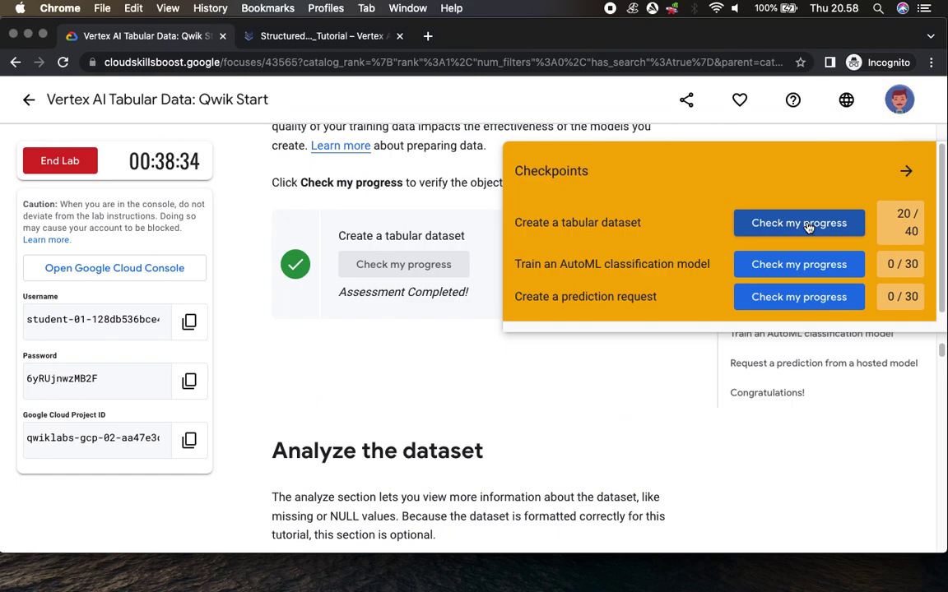
left_click(907, 171)
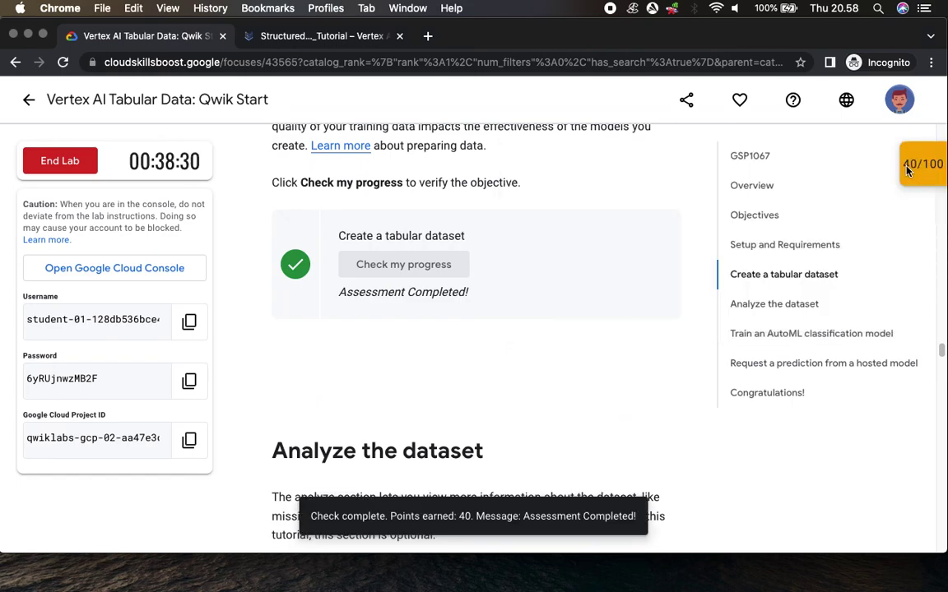
Read the lab's Analyze the dataset section, generate statistics for Structured_AutoML_Tutorial, and collapse the related resources.
left_click(774, 303)
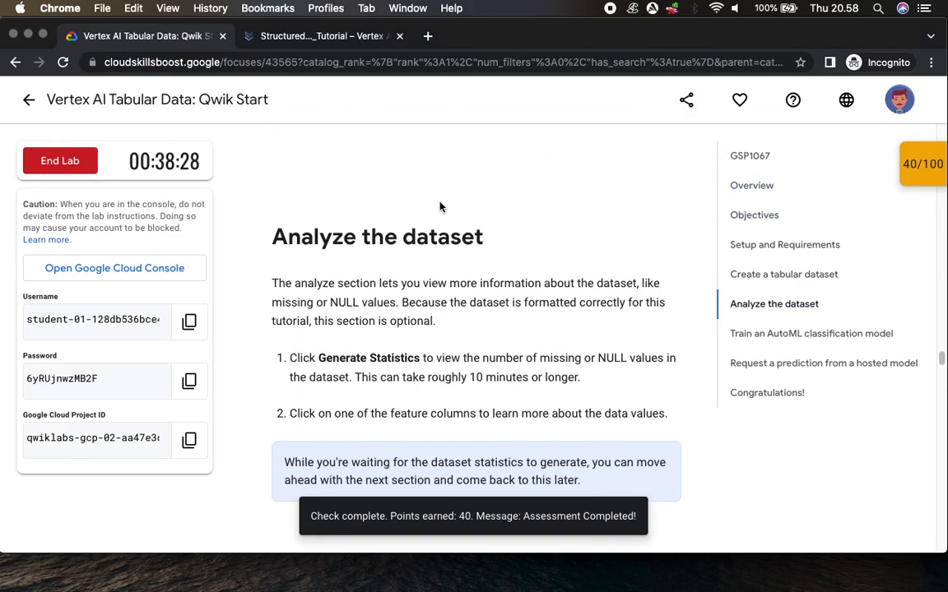
scroll(440, 200, "down", 2)
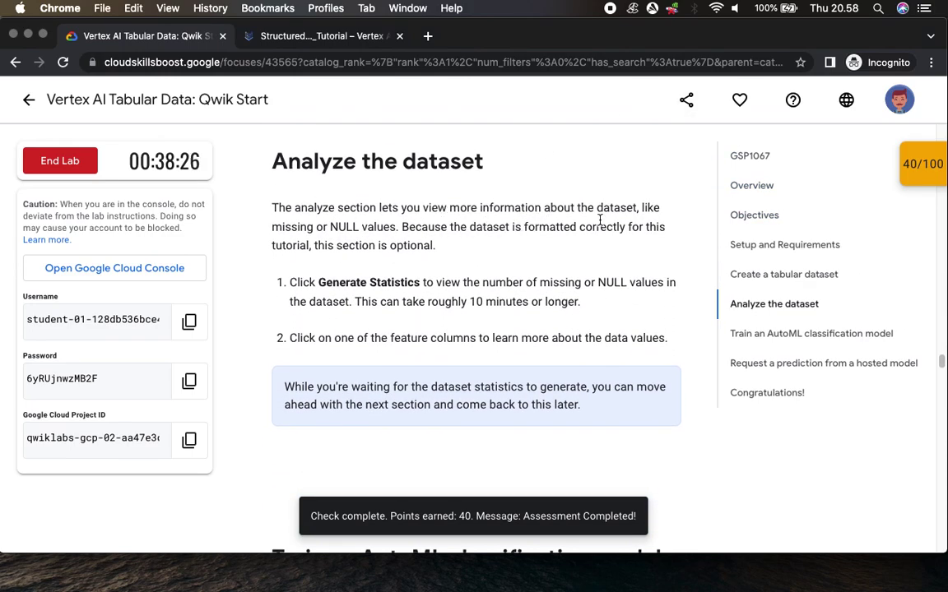
scroll(366, 238, "down", 2)
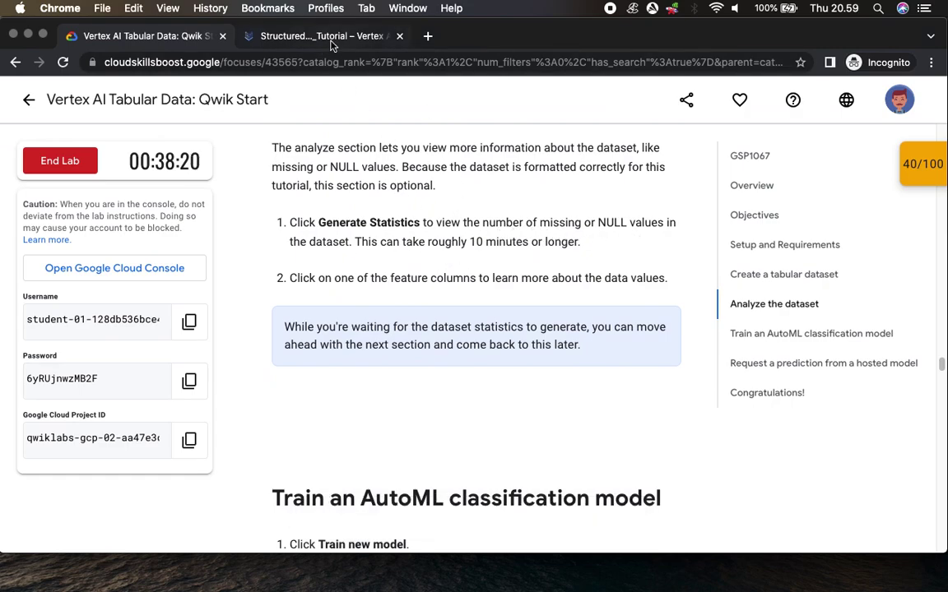
left_click(292, 35)
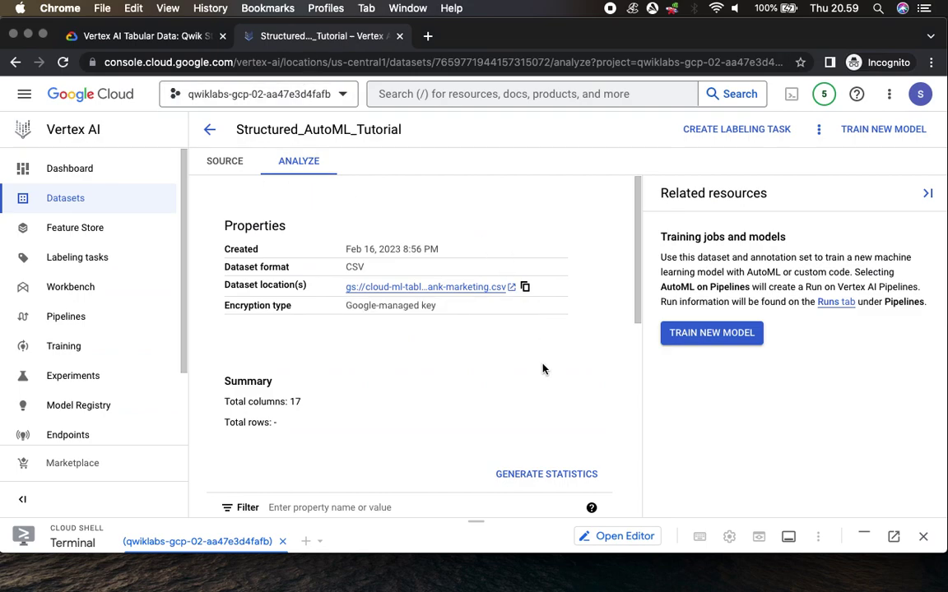
scroll(524, 353, "down", 3)
left_click(534, 319)
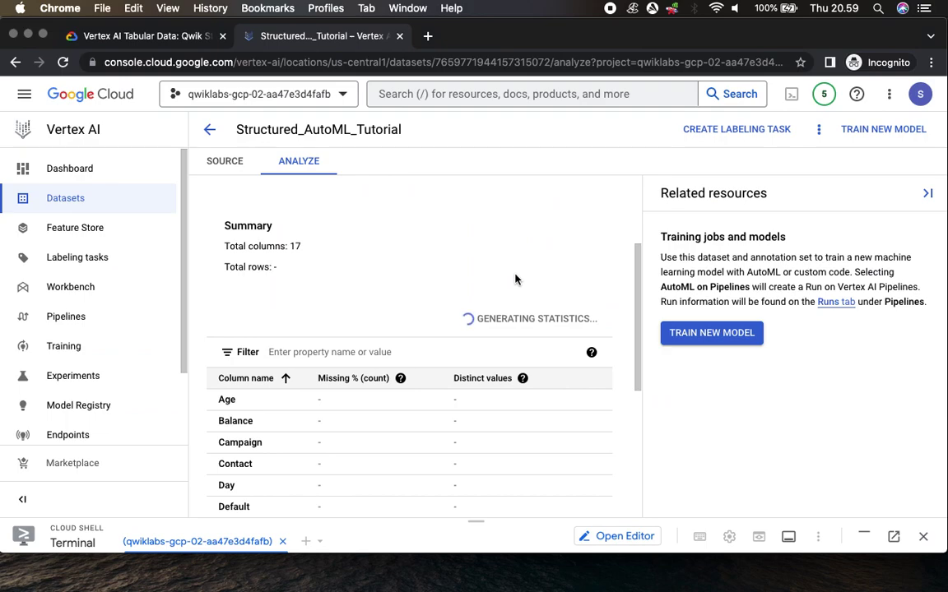
left_click(928, 195)
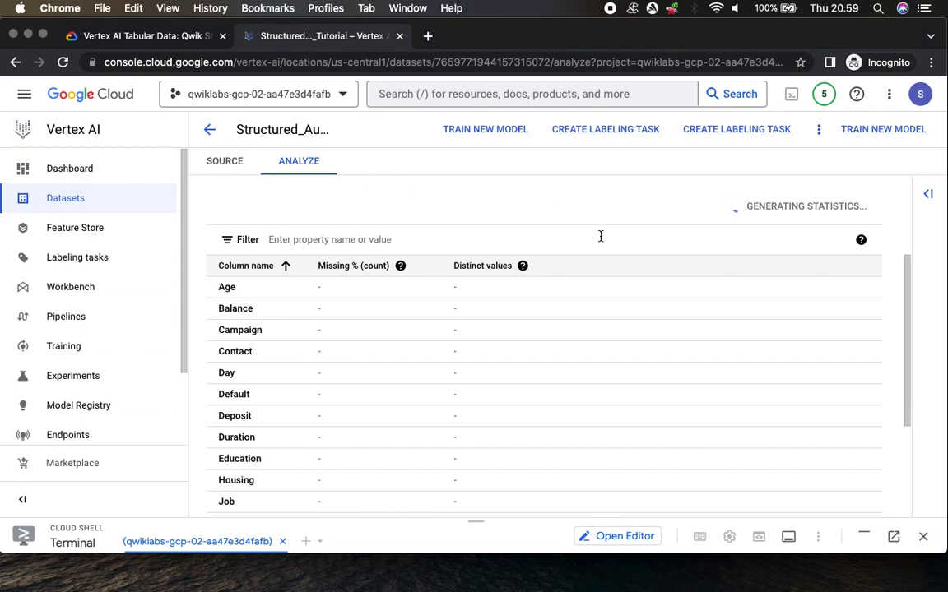
Read the lab's note on waiting for statistics and its first training instruction, and begin training a new model from the dataset.
left_click(126, 36)
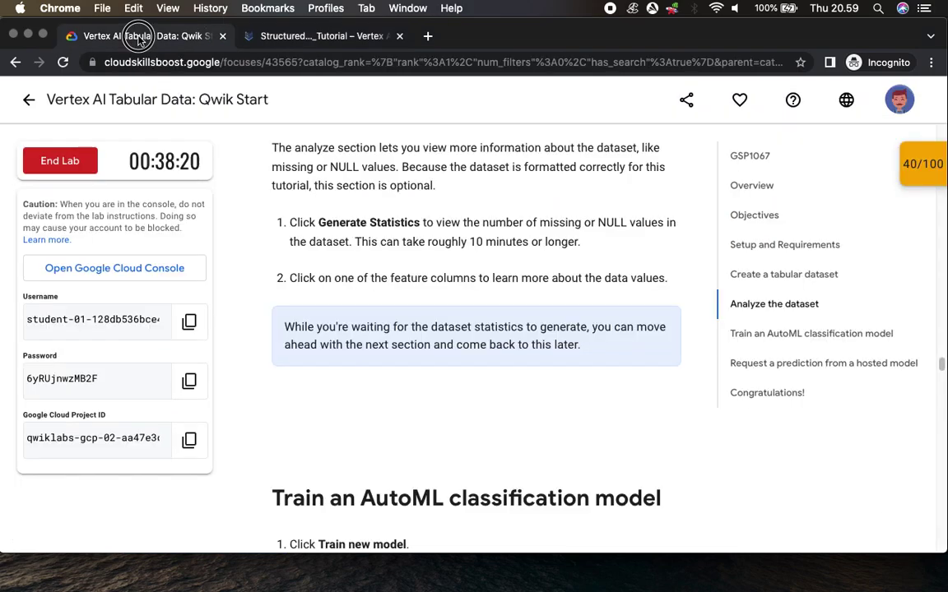
left_click_drag(447, 242, 576, 243)
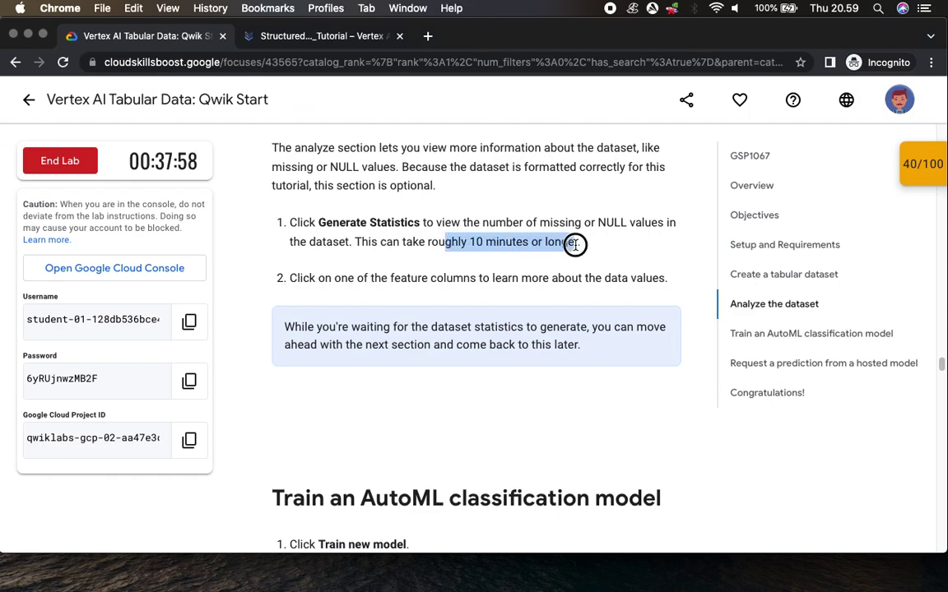
scroll(494, 280, "down", 1)
scroll(474, 284, "down", 1)
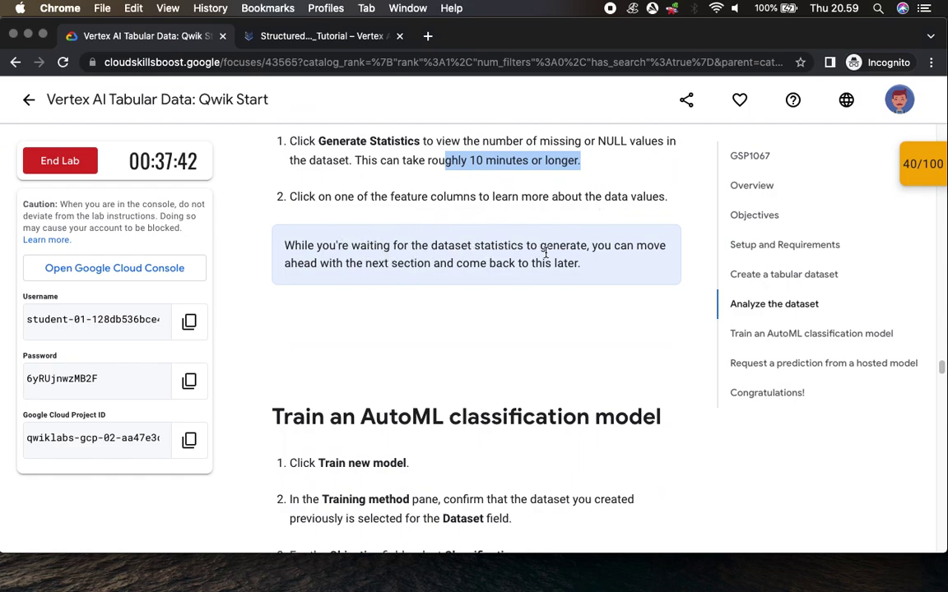
left_click_drag(292, 263, 580, 265)
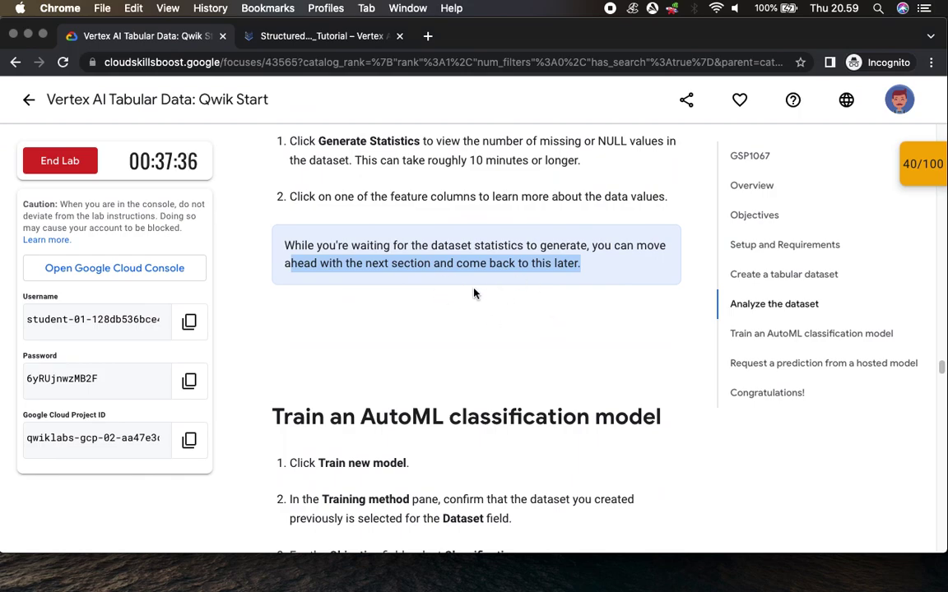
left_click(320, 36)
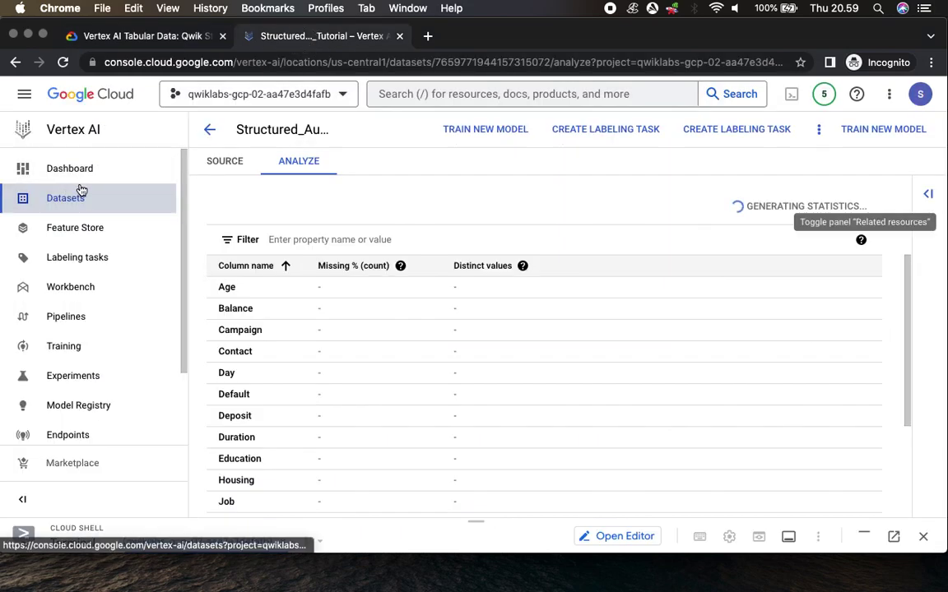
left_click(151, 41)
scroll(406, 331, "down", 5)
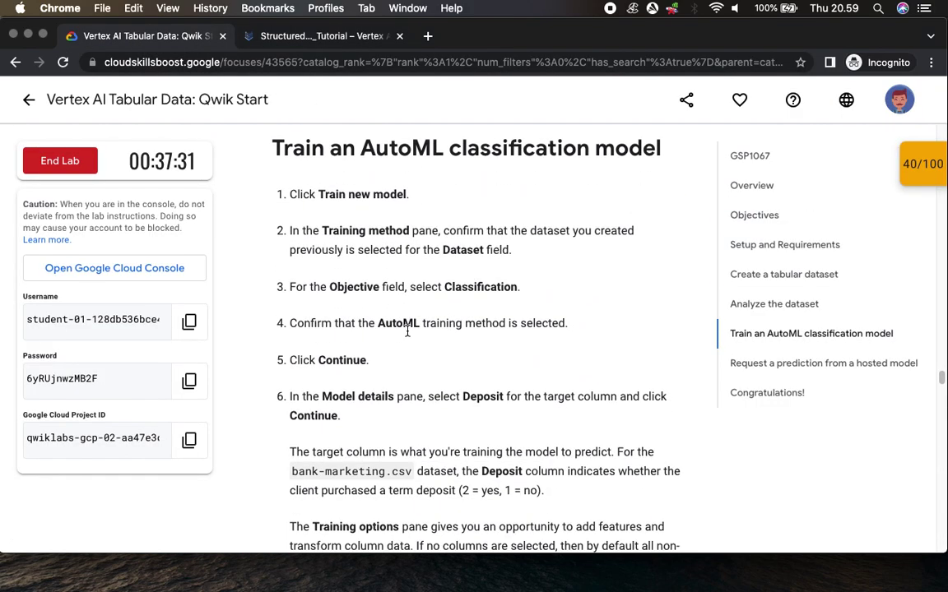
left_click_drag(310, 194, 474, 201)
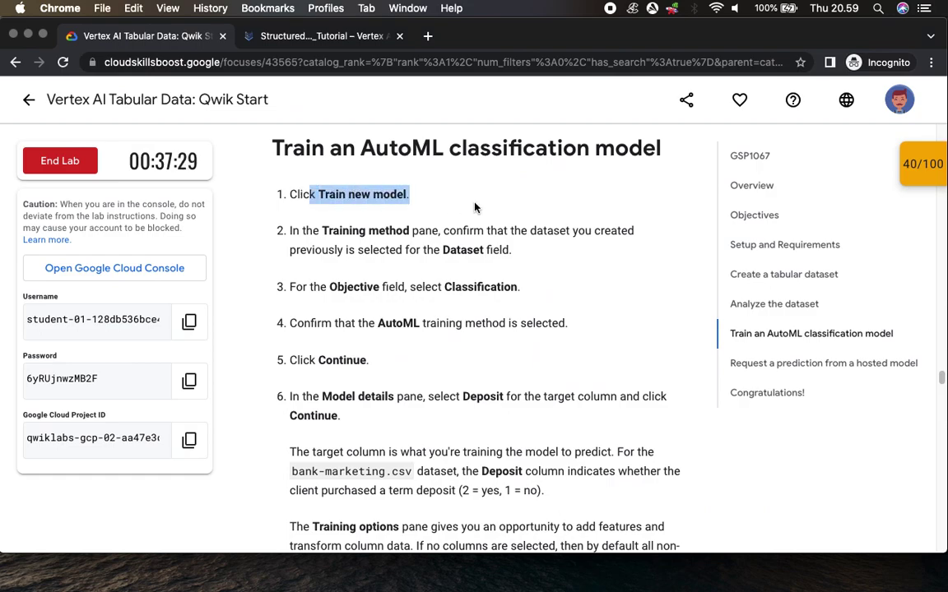
left_click(353, 41)
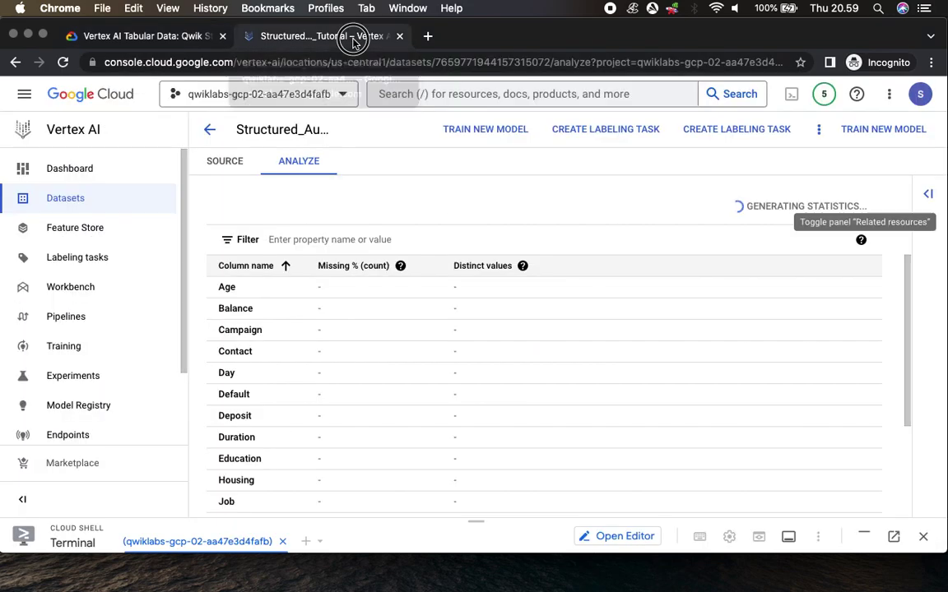
left_click(495, 132)
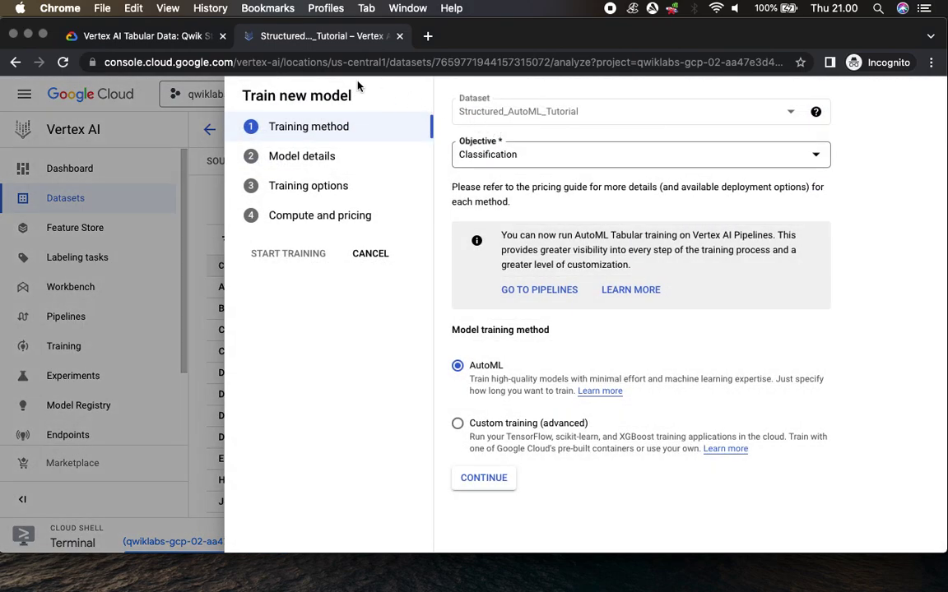
Compare the training method settings with the lab instructions and continue with the Classification objective and AutoML method.
left_click(119, 37)
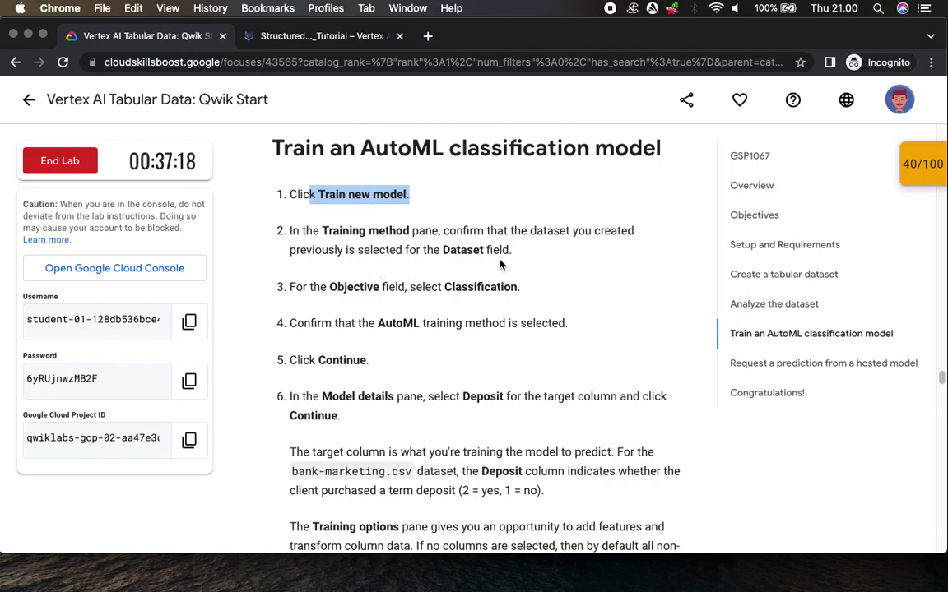
left_click(271, 37)
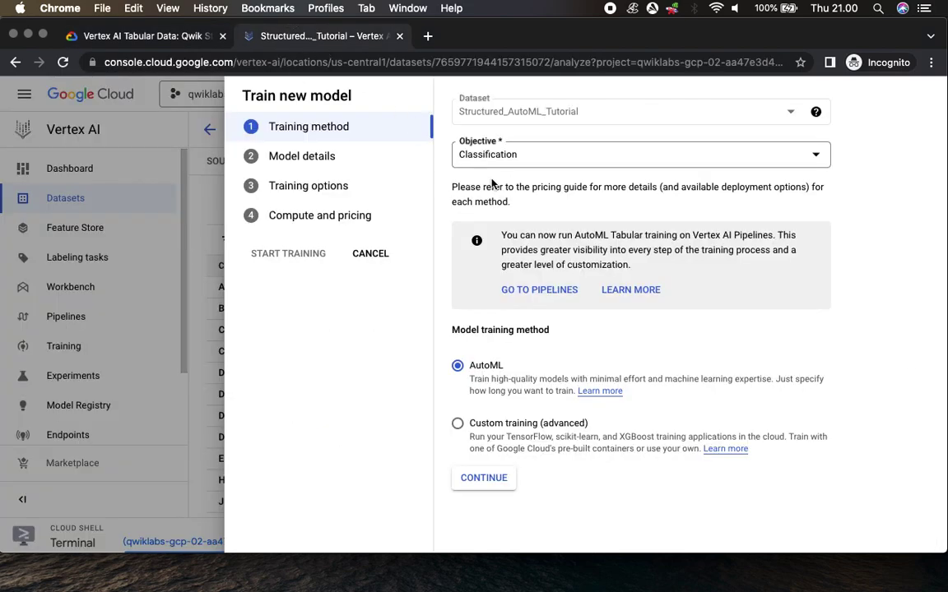
left_click(155, 36)
scroll(378, 293, "down", 1)
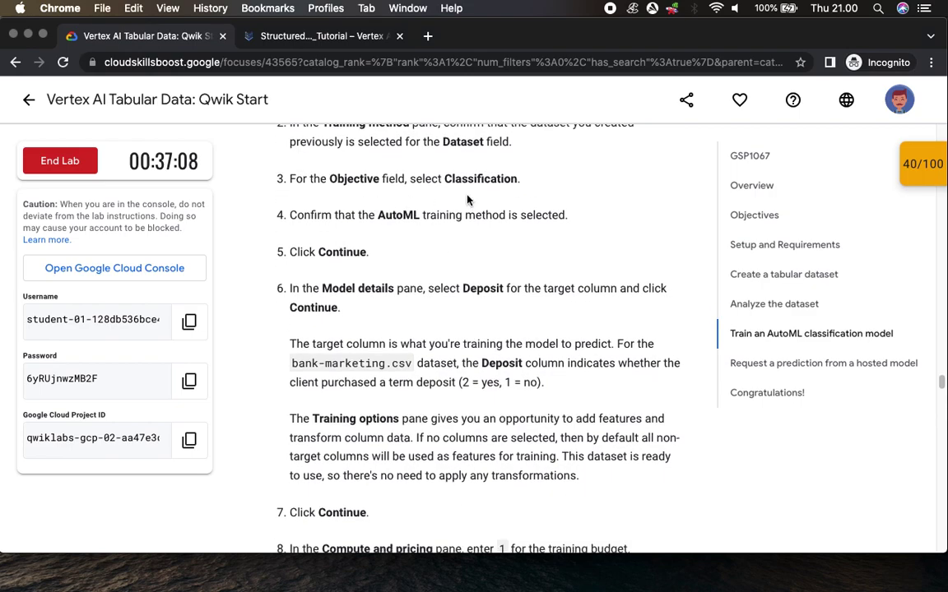
left_click(306, 35)
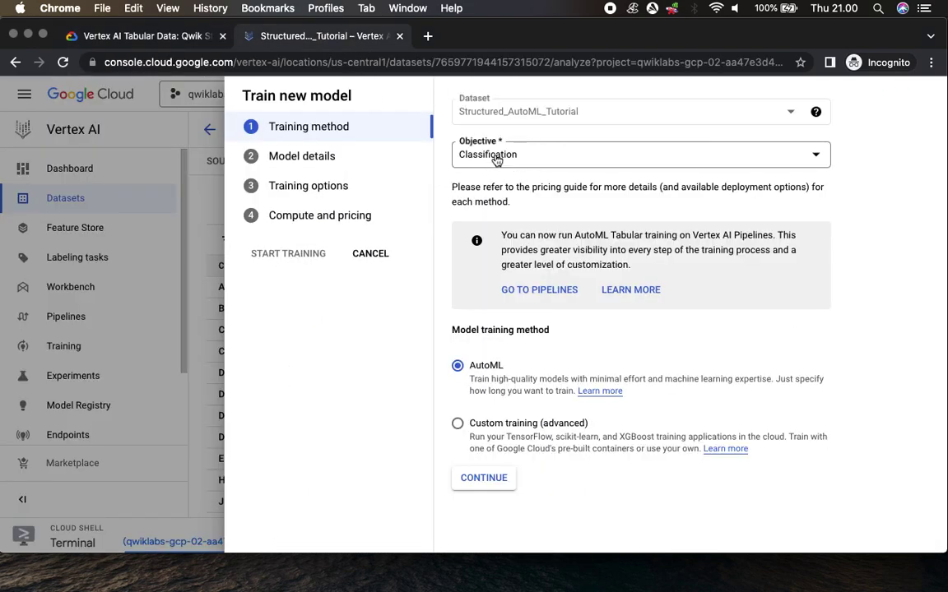
left_click(144, 36)
scroll(366, 215, "down", 2)
scroll(366, 216, "down", 1)
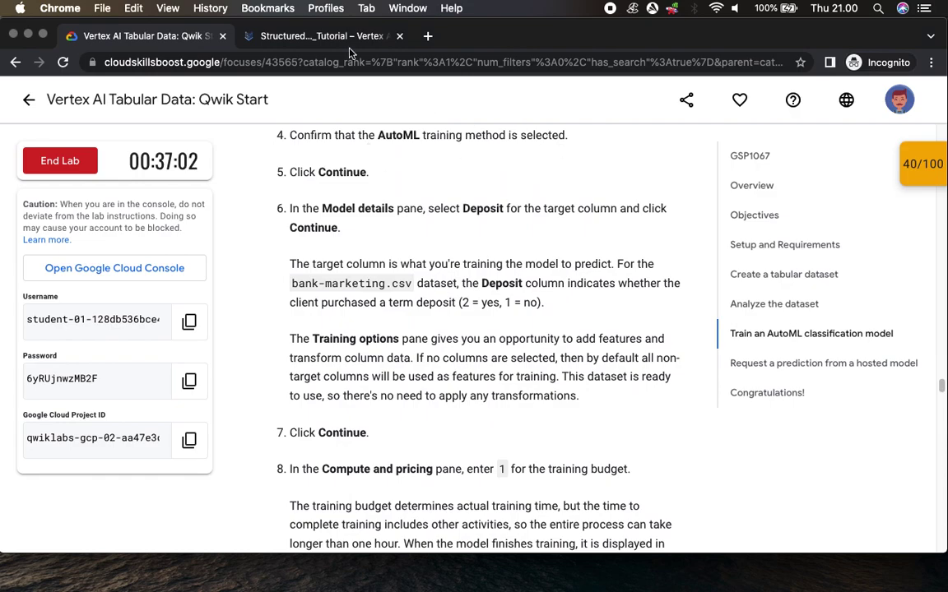
left_click(301, 36)
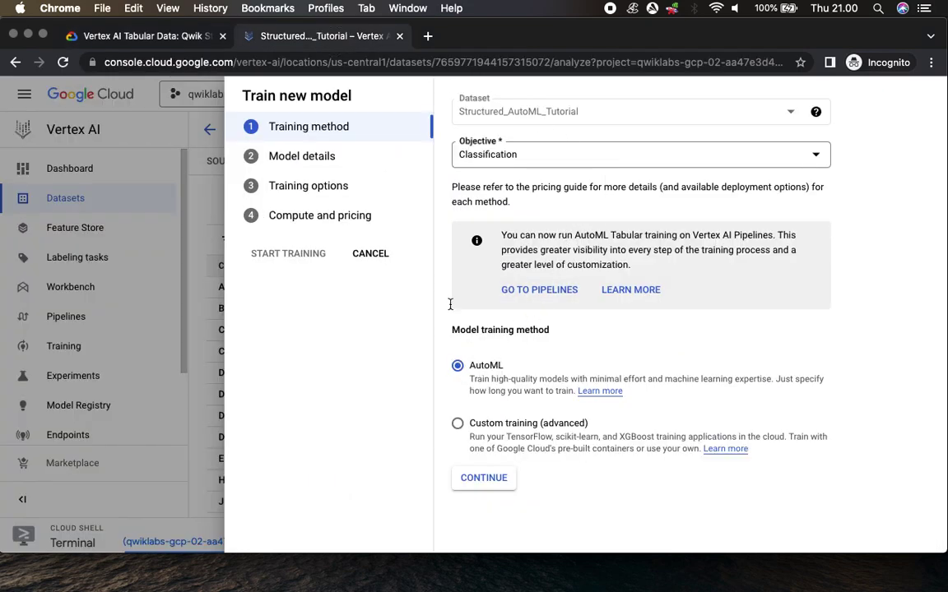
left_click(119, 33)
scroll(385, 207, "down", 1)
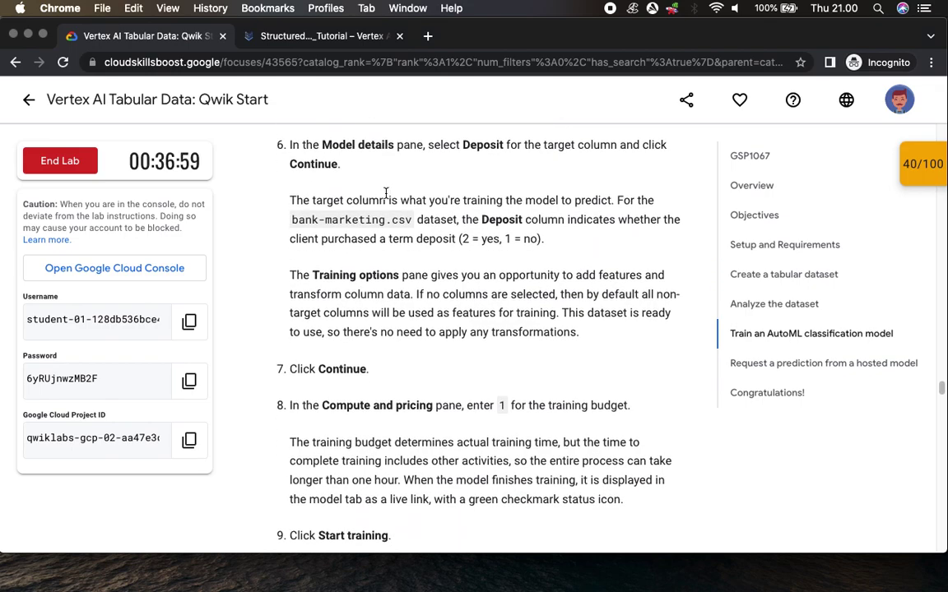
left_click(292, 35)
left_click(483, 478)
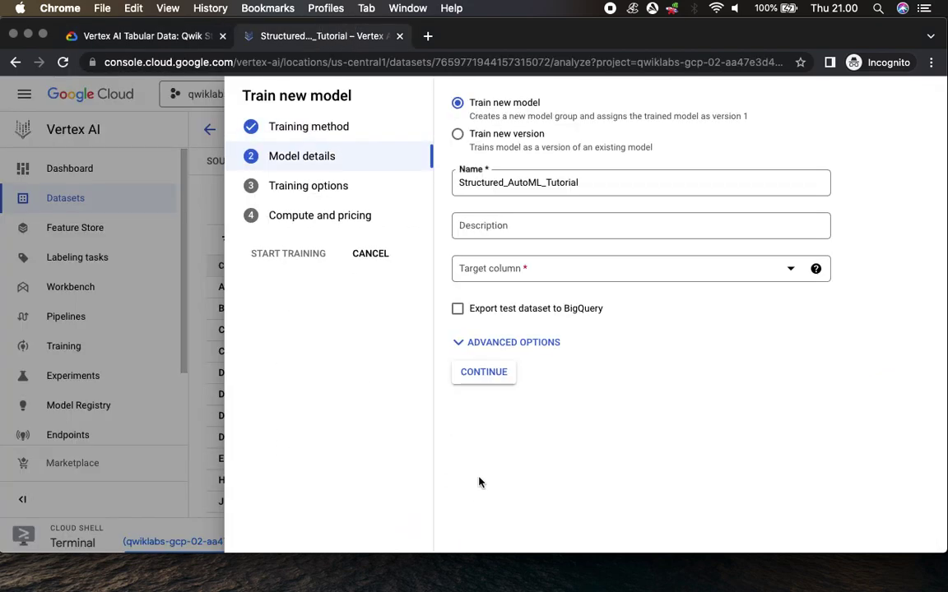
Check the lab's model details instruction and set the model's target column to Deposit.
left_click(164, 37)
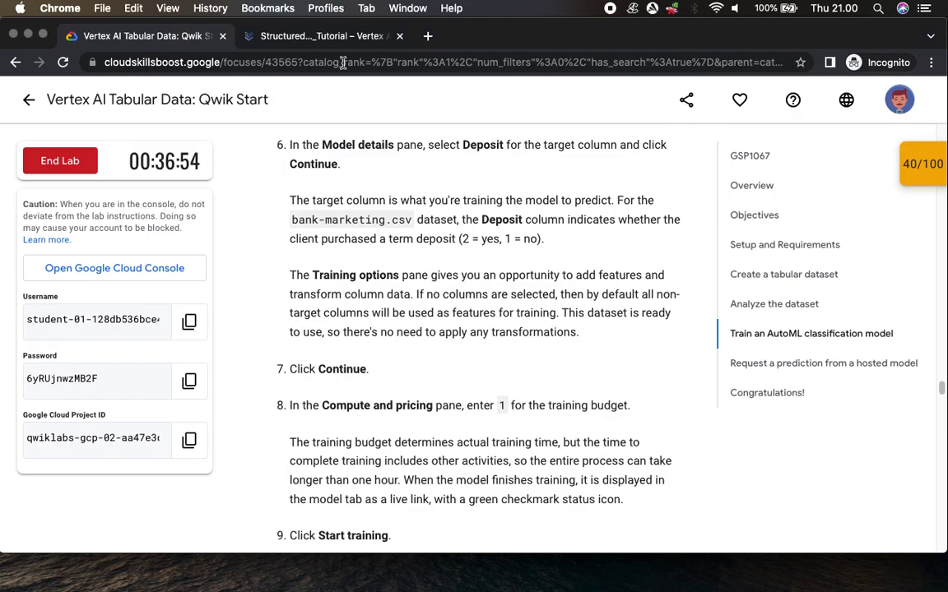
left_click(311, 37)
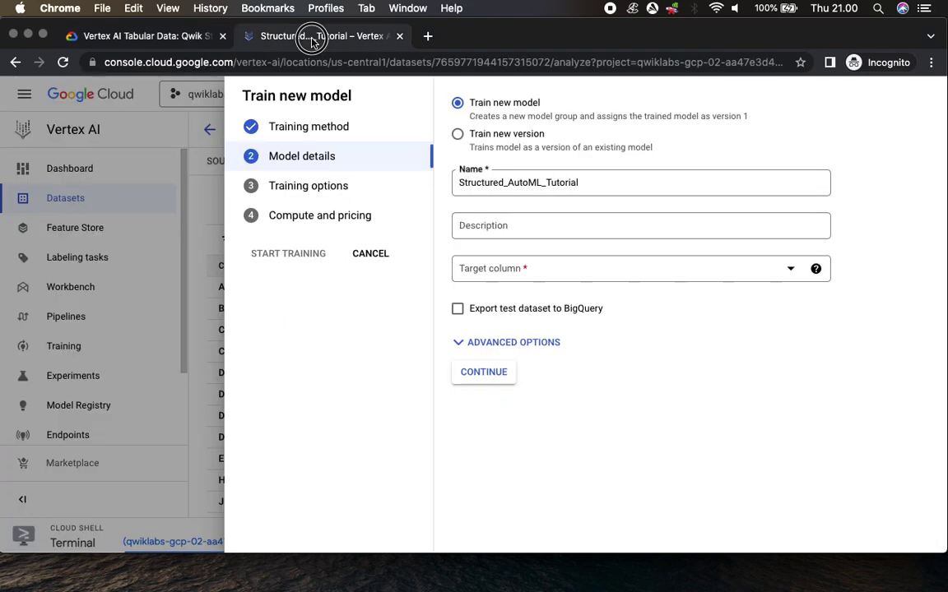
left_click(515, 269)
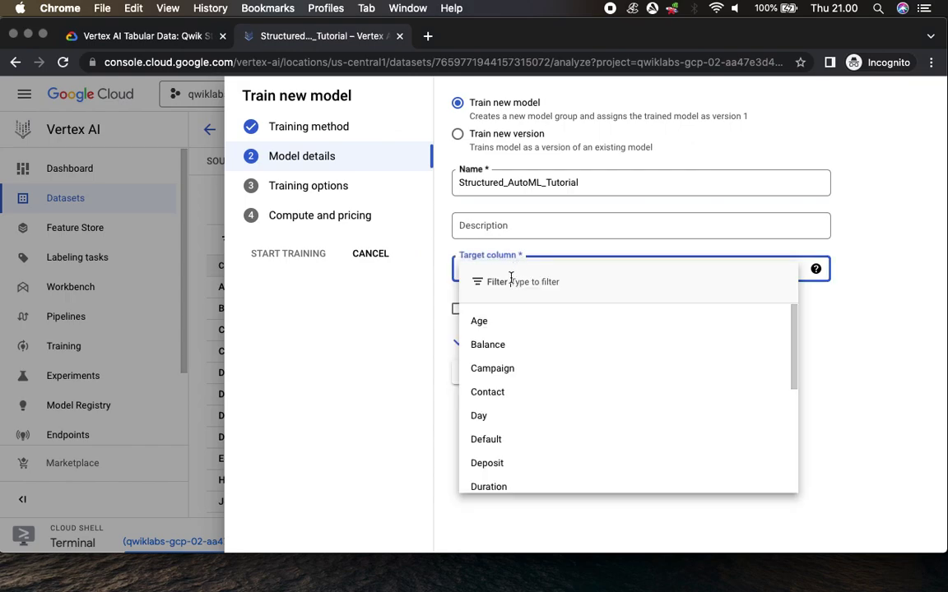
left_click(486, 464)
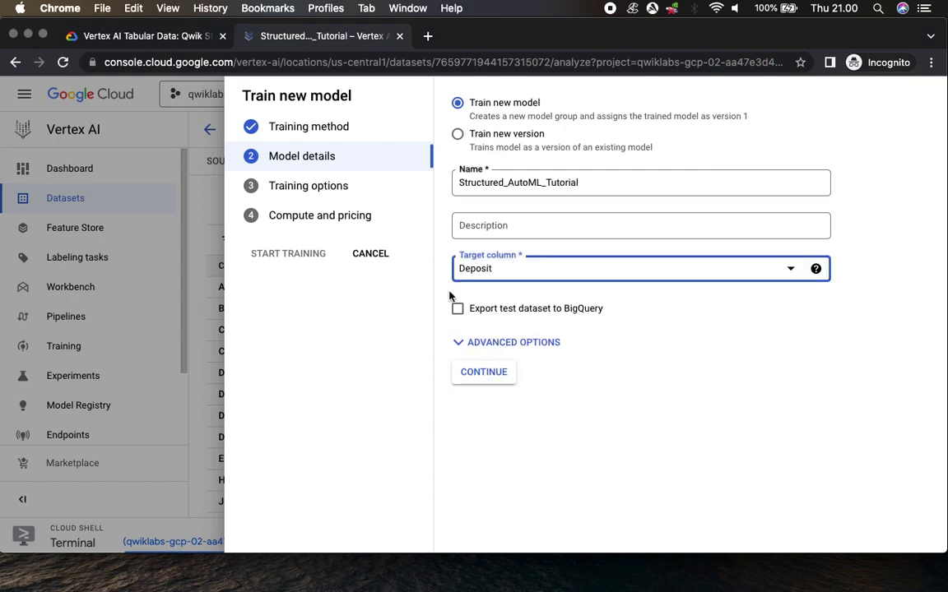
Recheck the lab's model details instruction and continue from the model details to the training options.
left_click(156, 37)
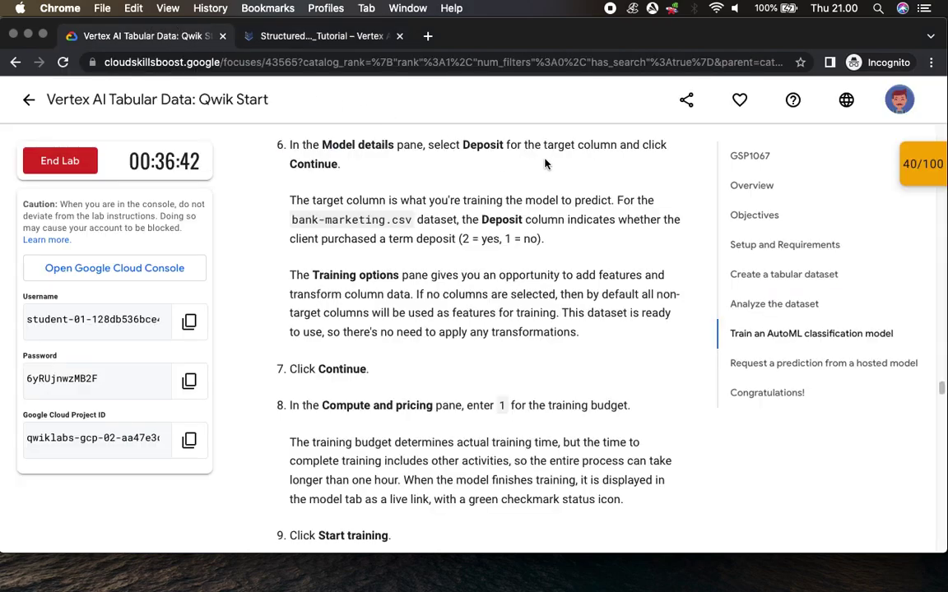
left_click(268, 38)
left_click(484, 371)
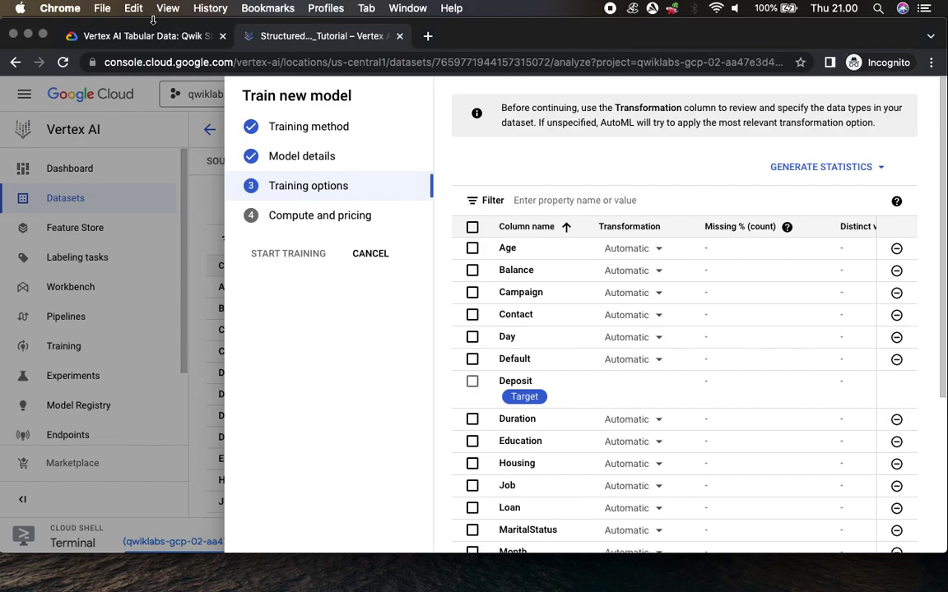
Read the lab's guidance on training options and continue with the default column transformations for all features.
left_click(142, 36)
scroll(258, 234, "down", 2)
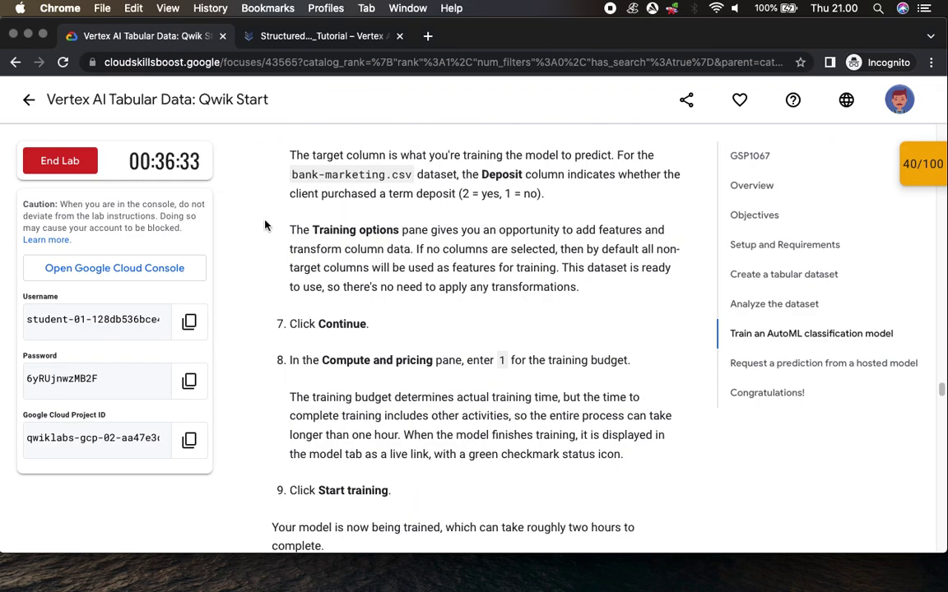
scroll(373, 305, "down", 3)
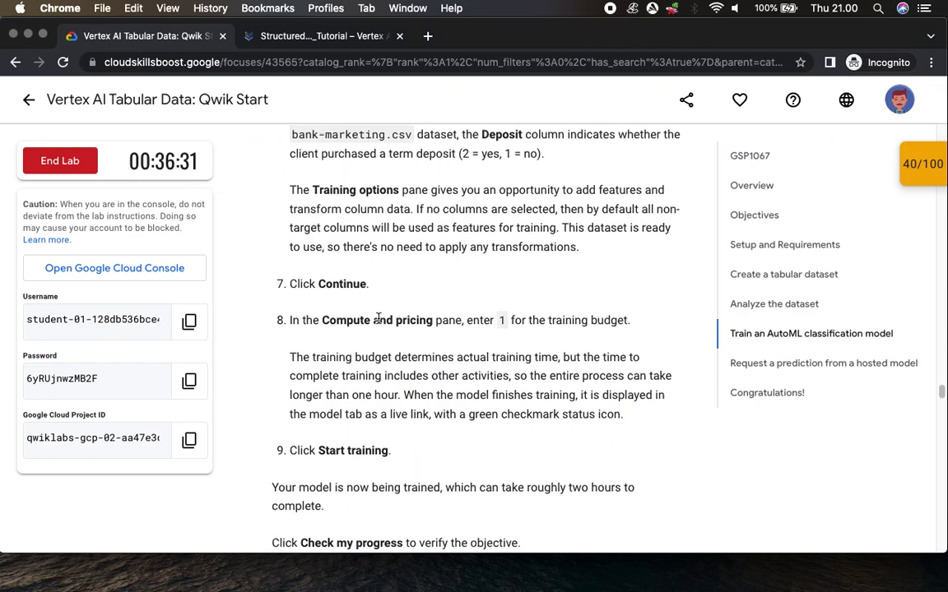
scroll(374, 321, "down", 2)
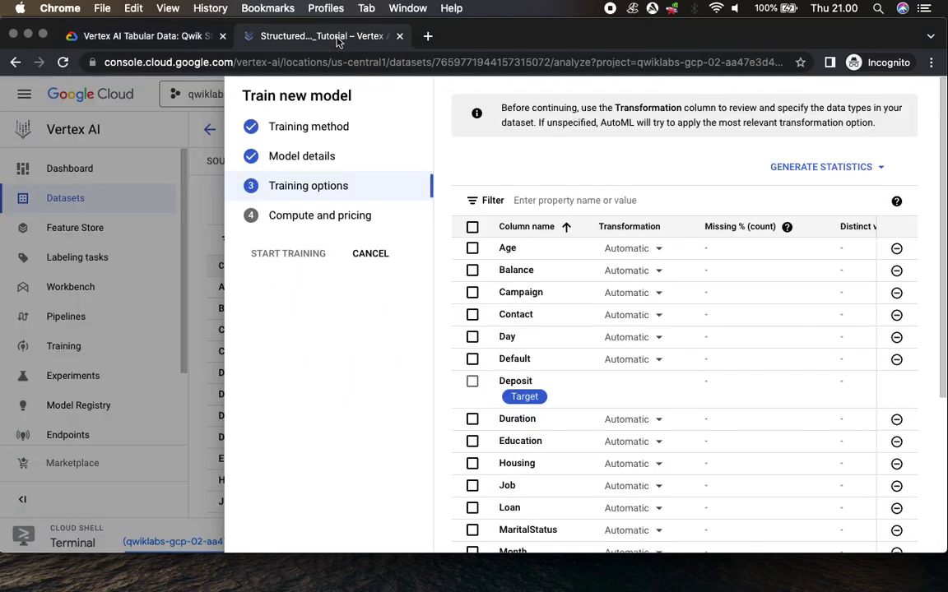
left_click(308, 37)
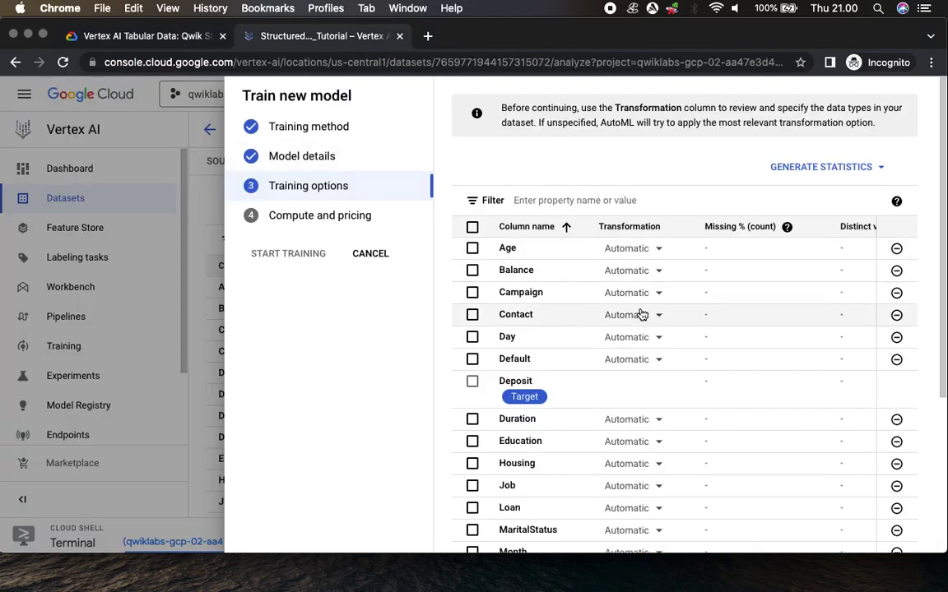
scroll(642, 314, "down", 5)
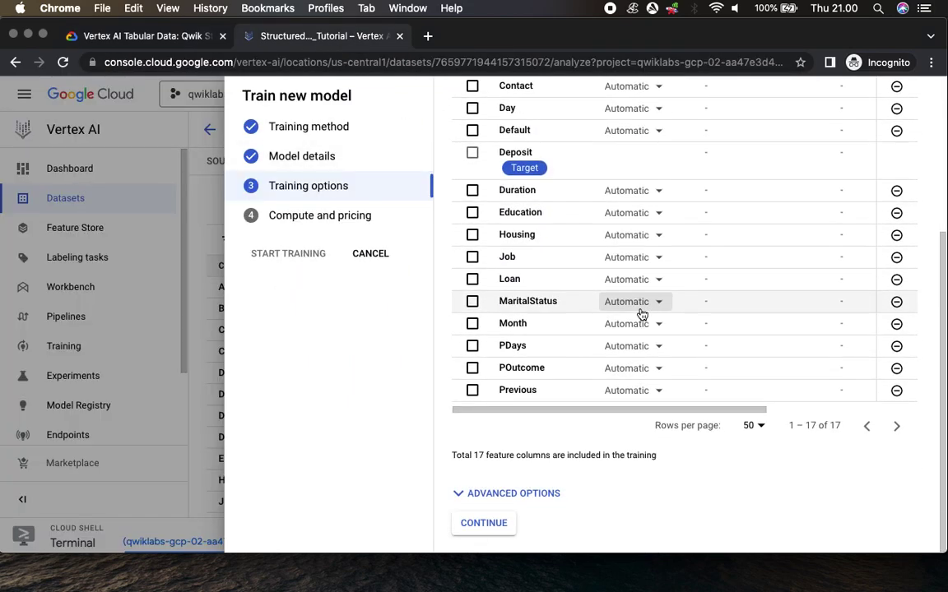
left_click(493, 521)
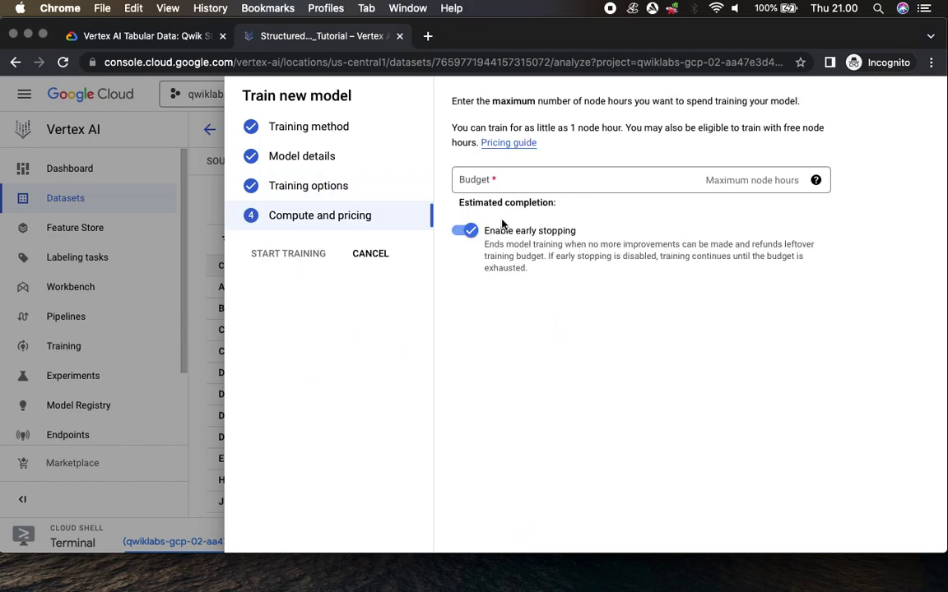
Set the training budget to 1 maximum node hour, check the lab's next instruction, and start training the model.
left_click(496, 180)
type("1")
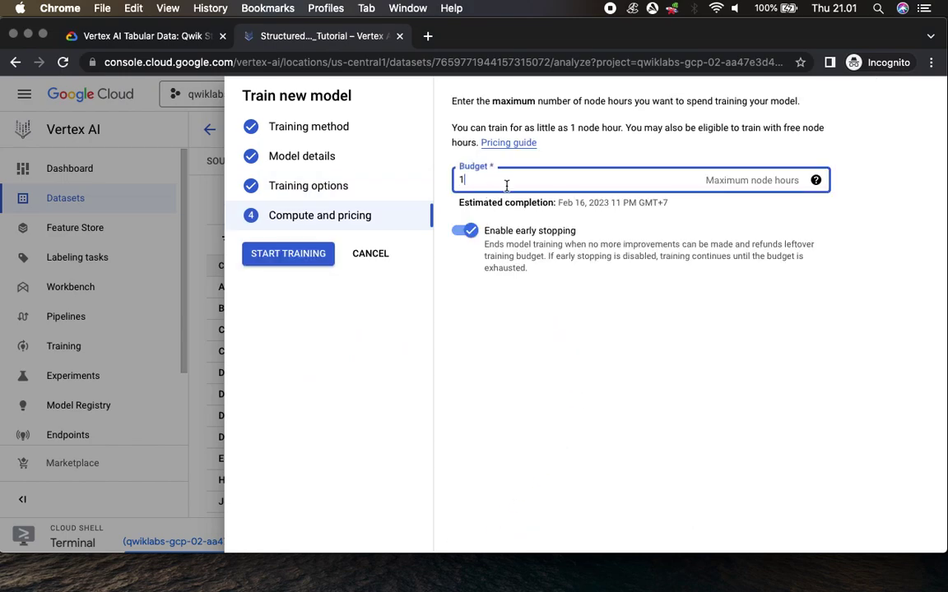
left_click(164, 41)
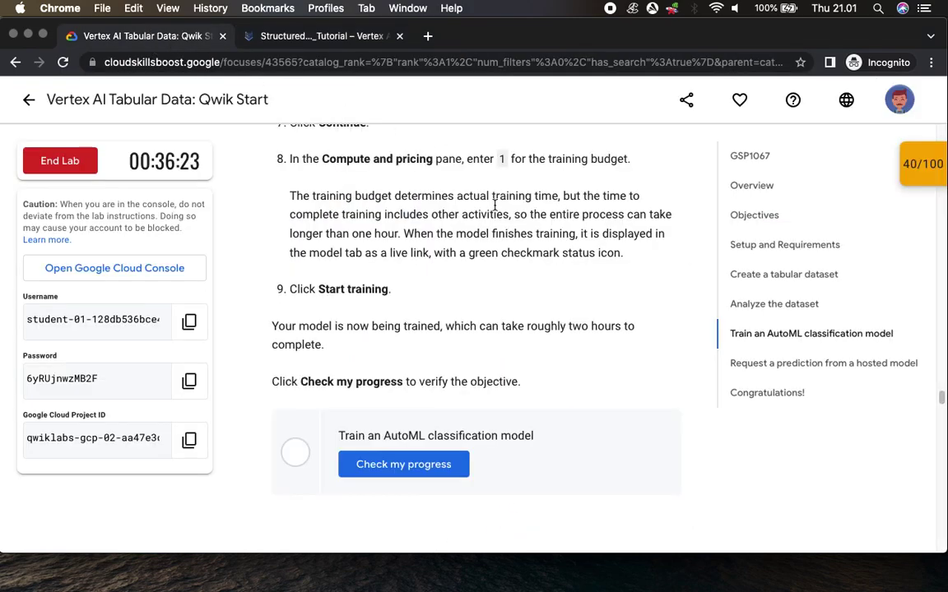
left_click_drag(292, 289, 390, 288)
left_click(321, 36)
left_click(278, 255)
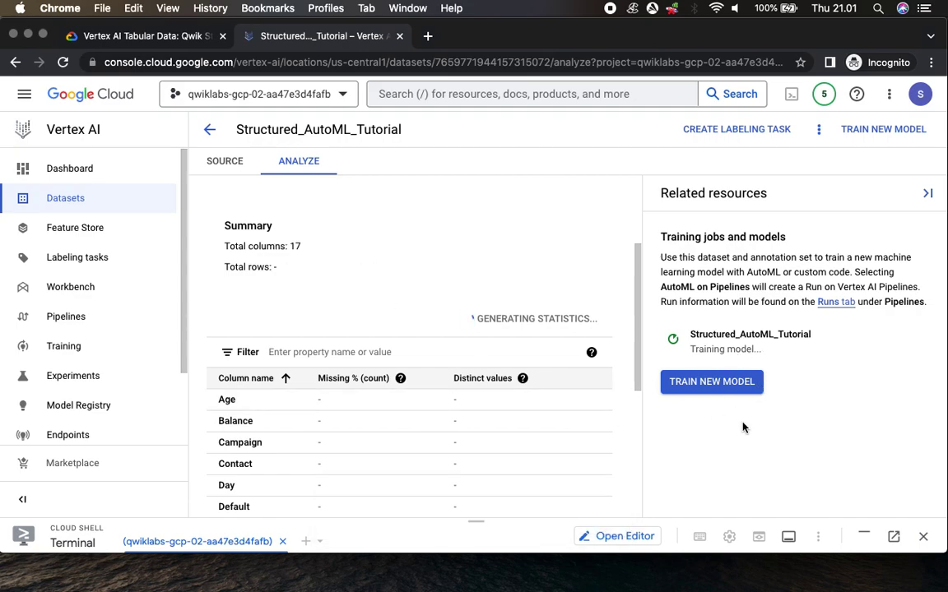
Check the lab progress for the Train an AutoML classification model checkpoint, including in the checkpoints overview.
left_click(133, 36)
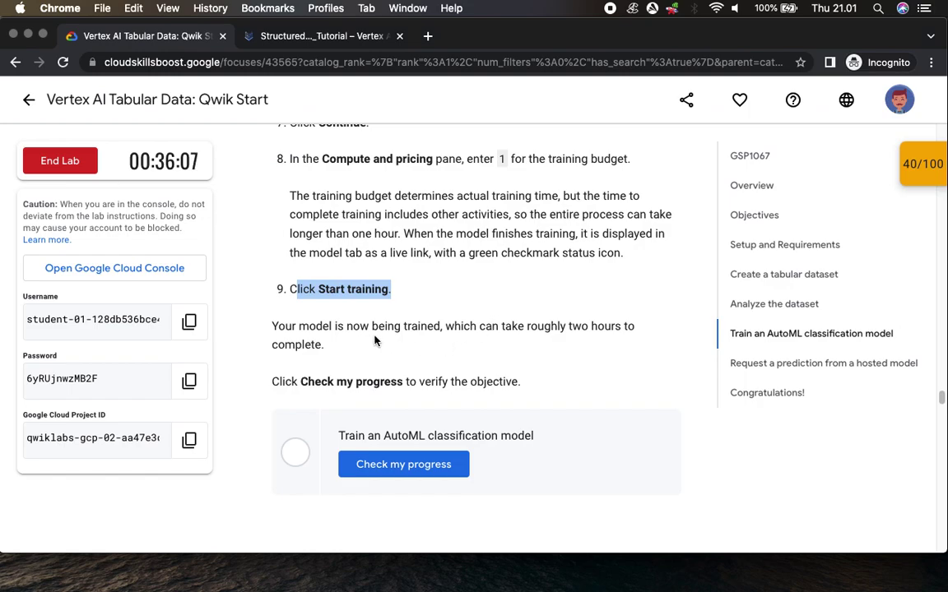
left_click_drag(572, 332, 637, 343)
left_click(385, 467)
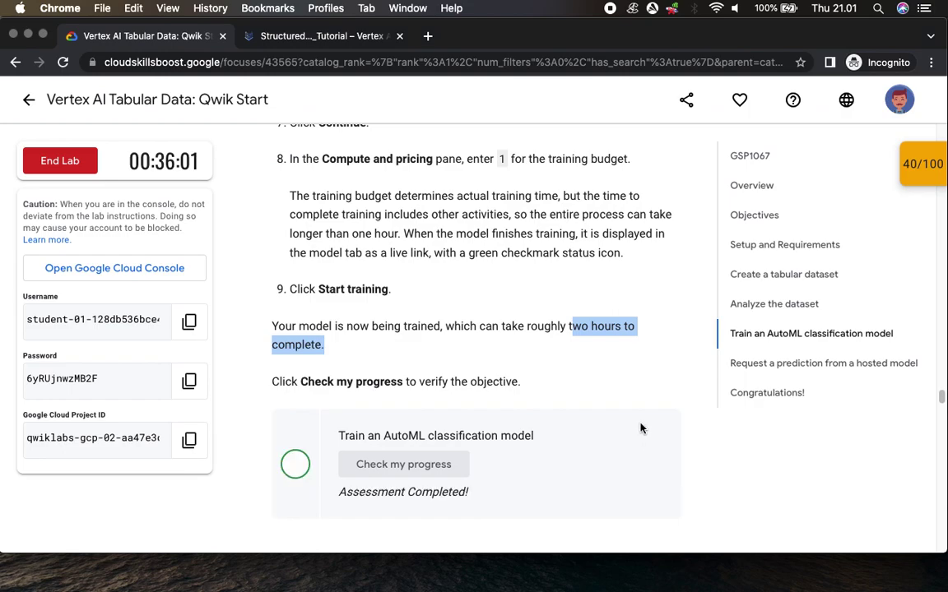
left_click(918, 165)
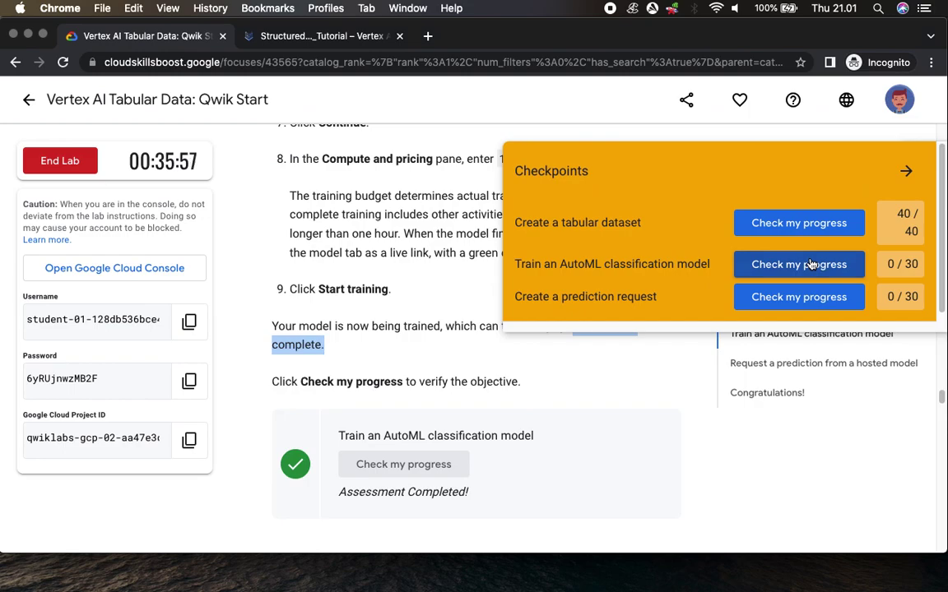
left_click(810, 264)
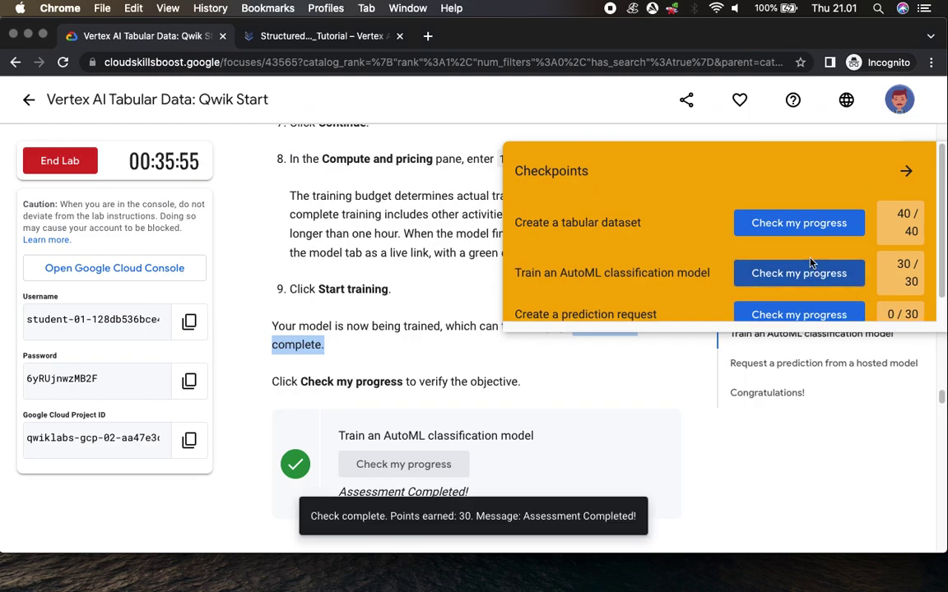
left_click(906, 171)
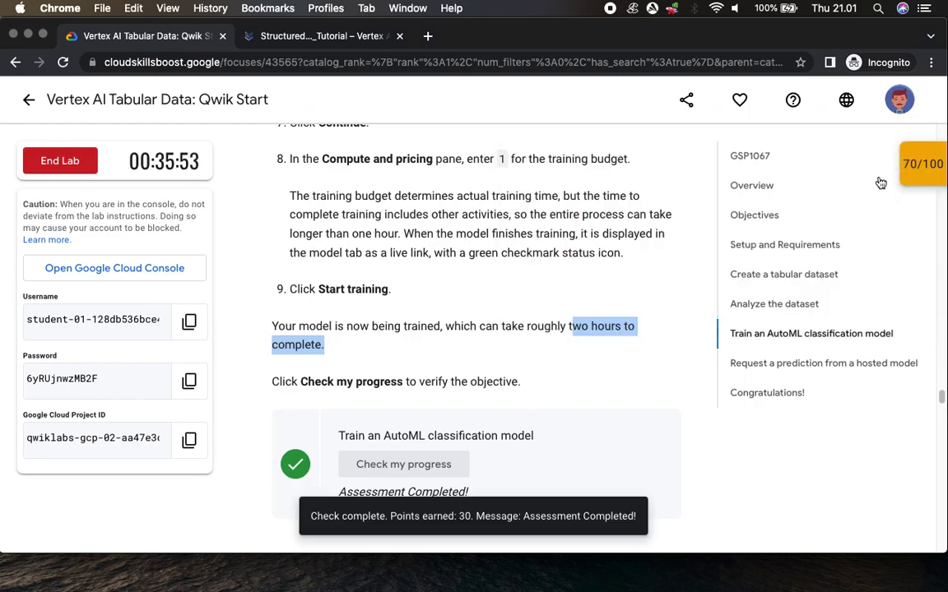
Read the lab's section on requesting a prediction from a hosted model, and open Cloud Run in a new browser tab.
scroll(652, 399, "down", 3)
scroll(652, 399, "down", 6)
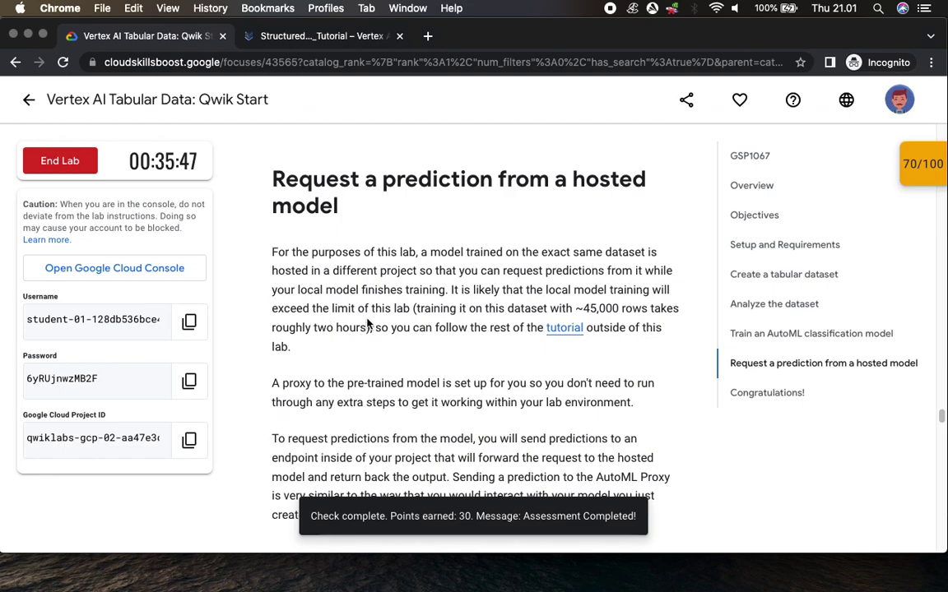
scroll(390, 382, "down", 8)
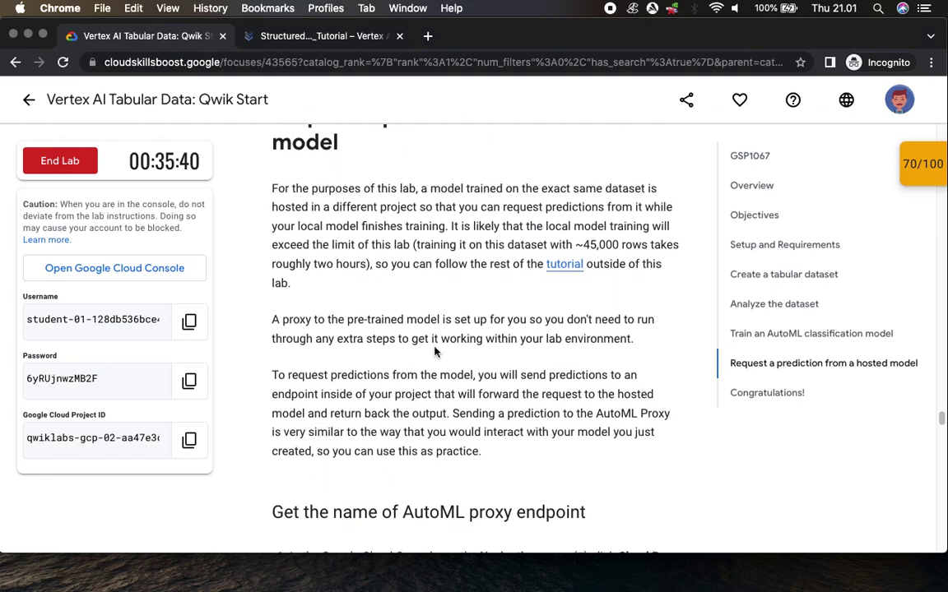
scroll(513, 349, "down", 4)
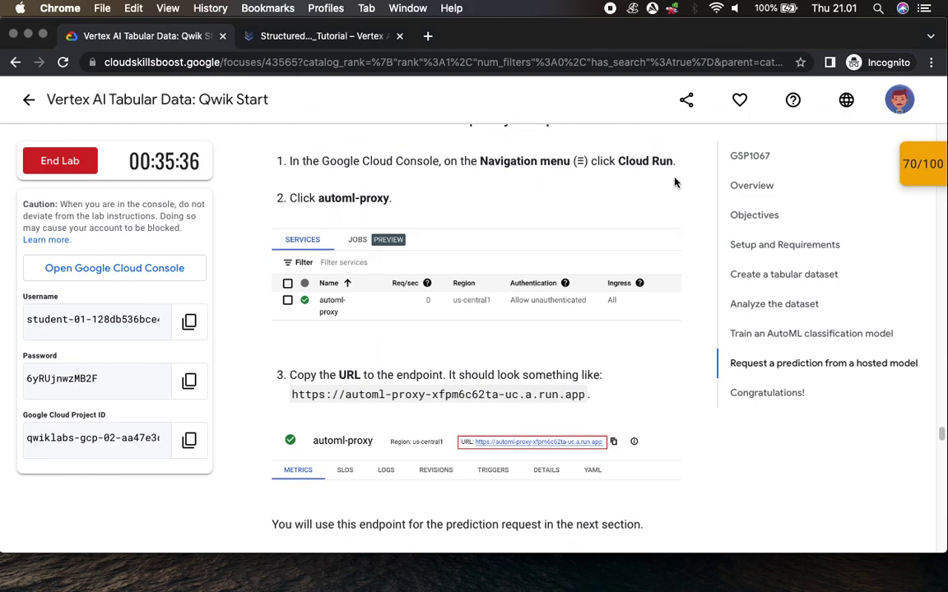
left_click_drag(625, 158, 261, 161)
left_click(321, 36)
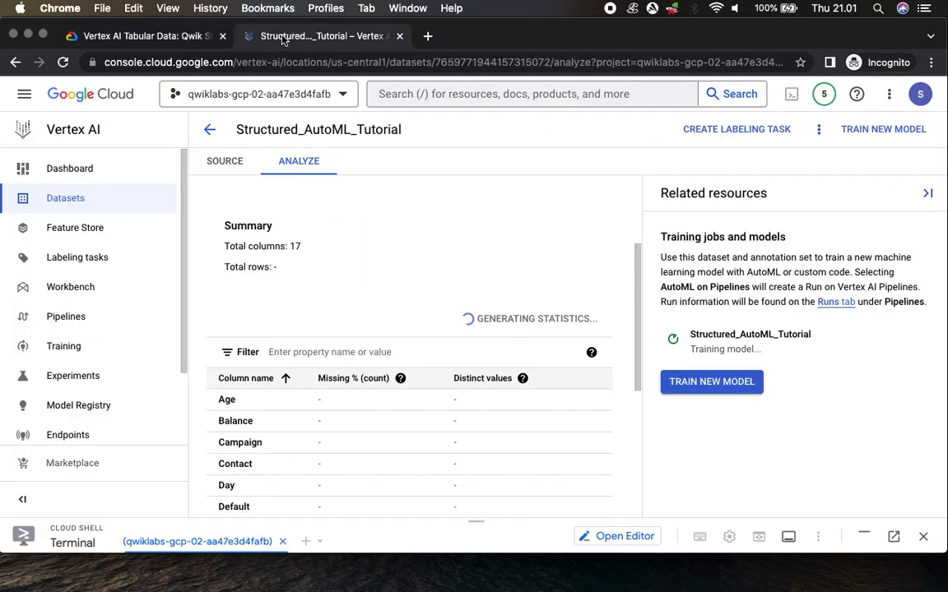
left_click(22, 94)
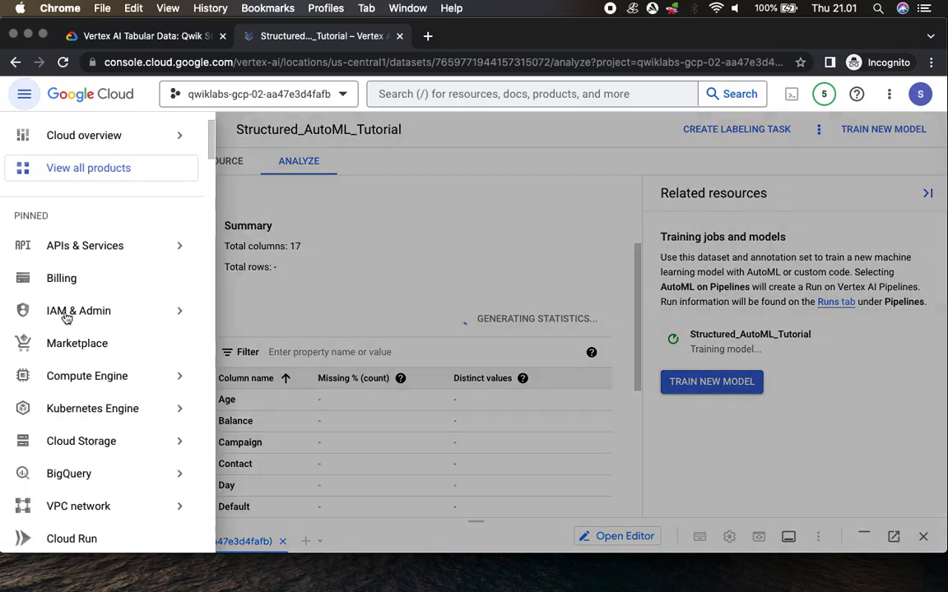
scroll(106, 397, "down", 5)
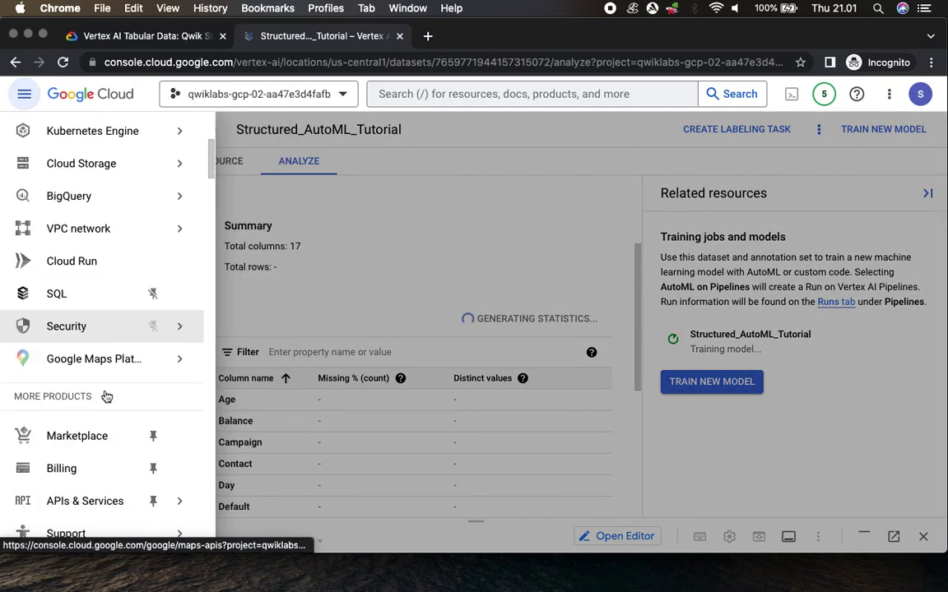
scroll(107, 396, "down", 1)
right_click(75, 243)
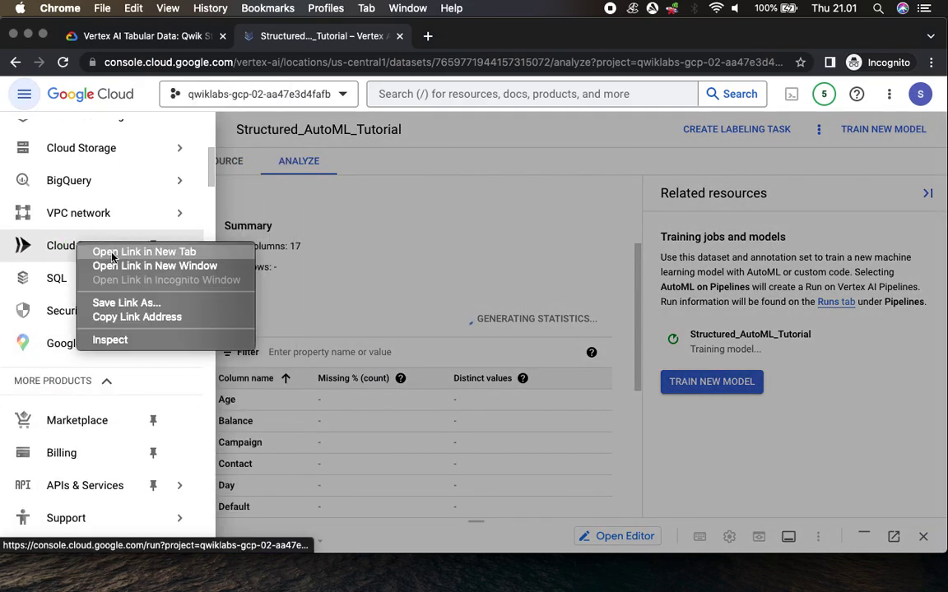
left_click(144, 252)
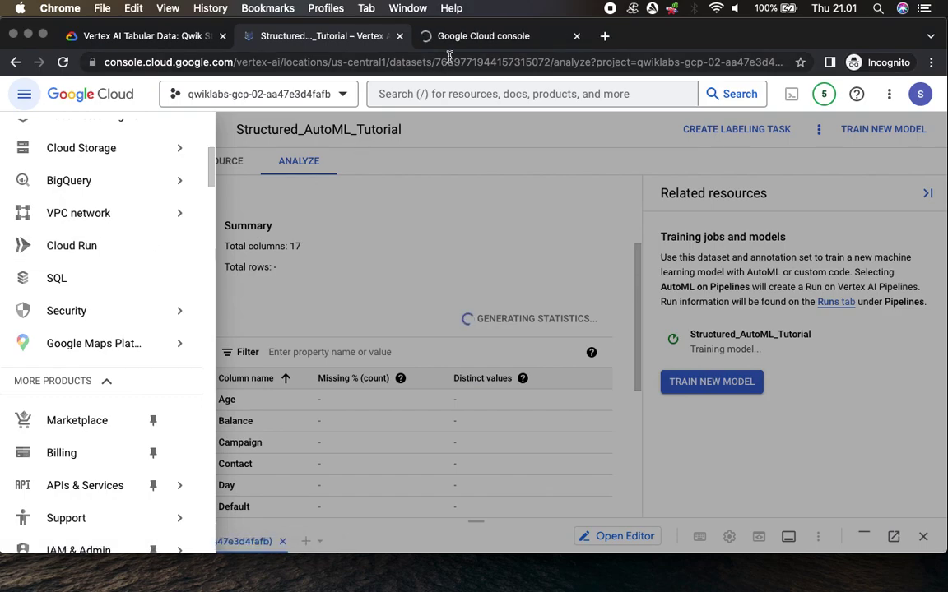
left_click(482, 38)
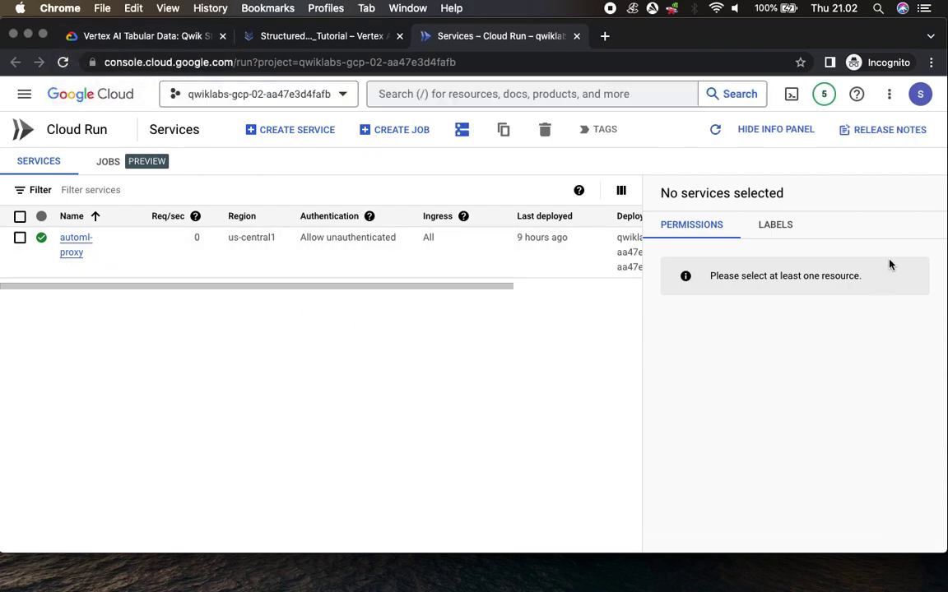
Hide the info panel on the Cloud Run services page and open the automl-proxy service as the lab instructs.
left_click(776, 131)
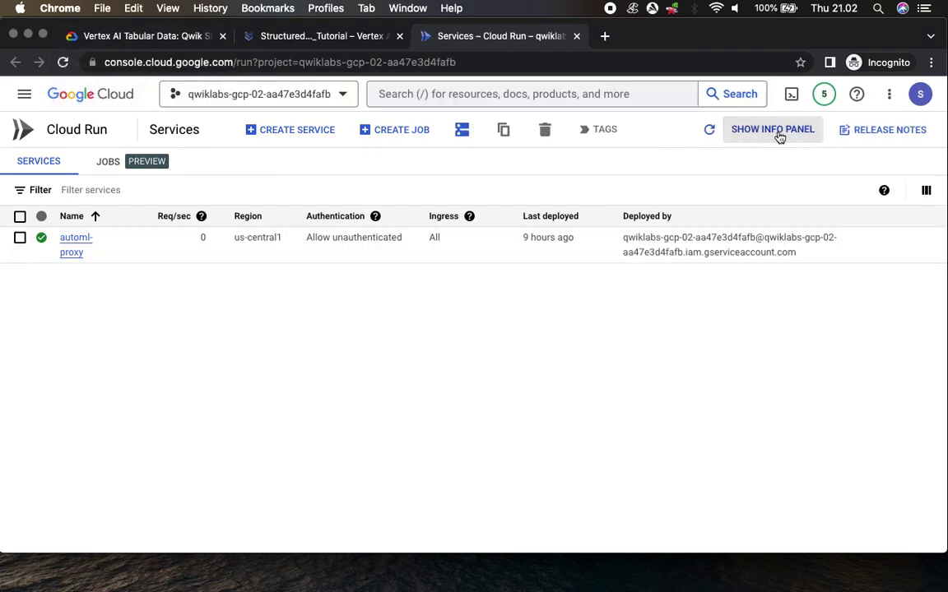
left_click(97, 36)
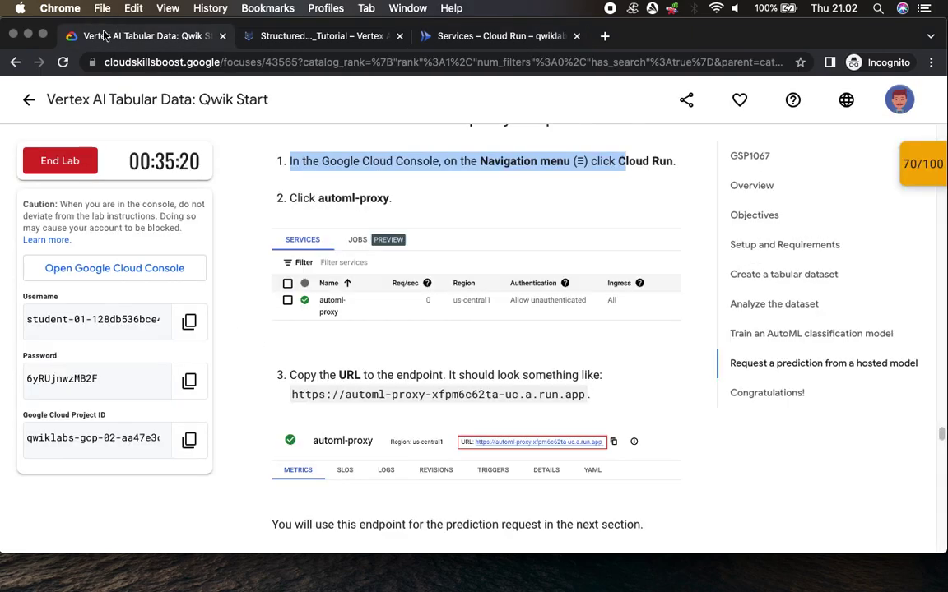
left_click_drag(319, 200, 421, 210)
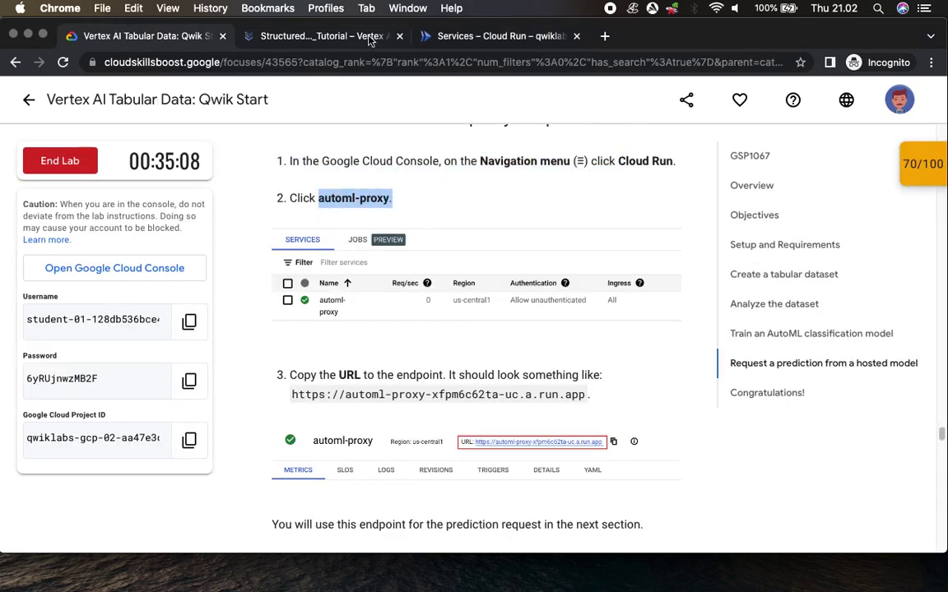
left_click(524, 39)
left_click(79, 239)
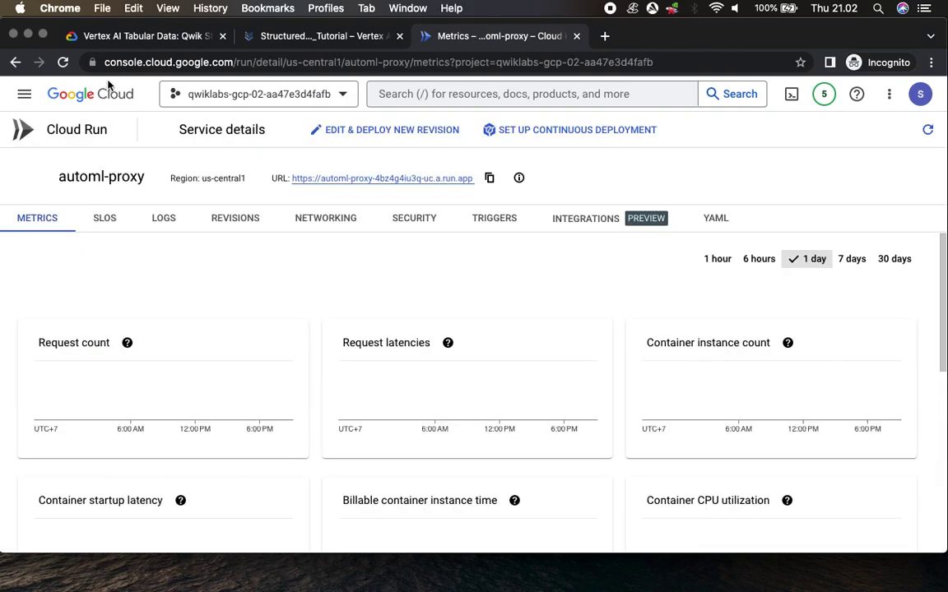
Check the lab's endpoint instruction and copy the automl-proxy service's URL to the clipboard.
left_click(128, 37)
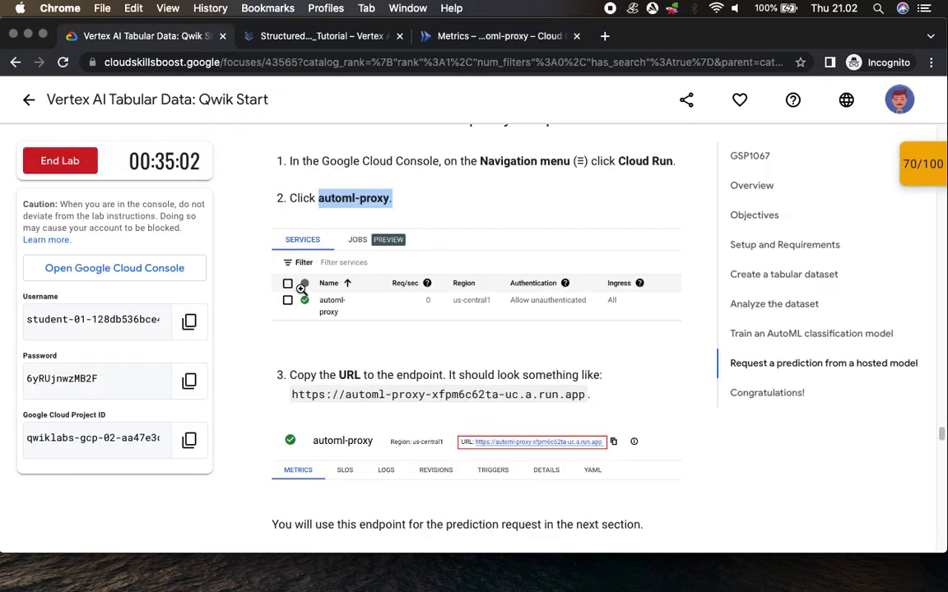
scroll(359, 393, "down", 5)
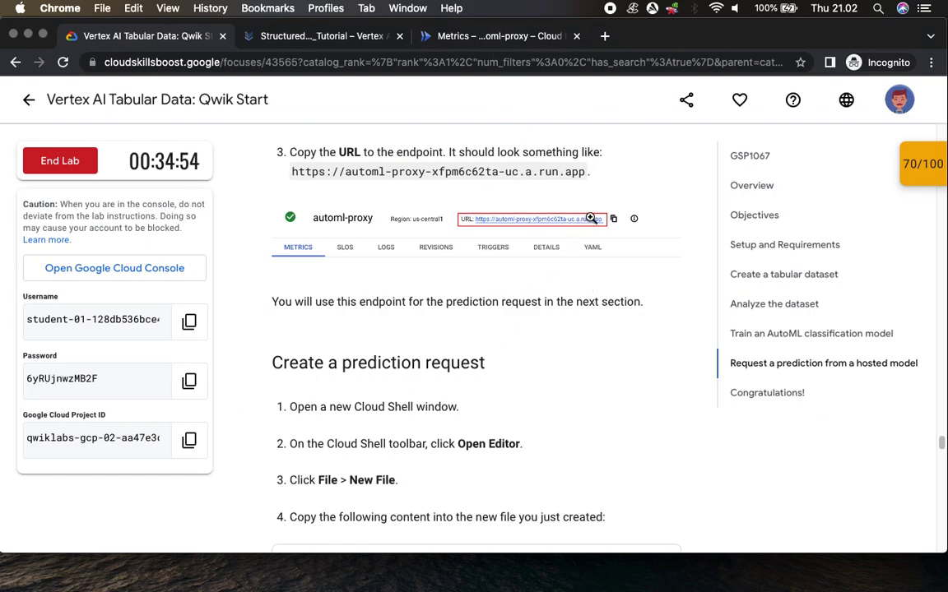
left_click(456, 36)
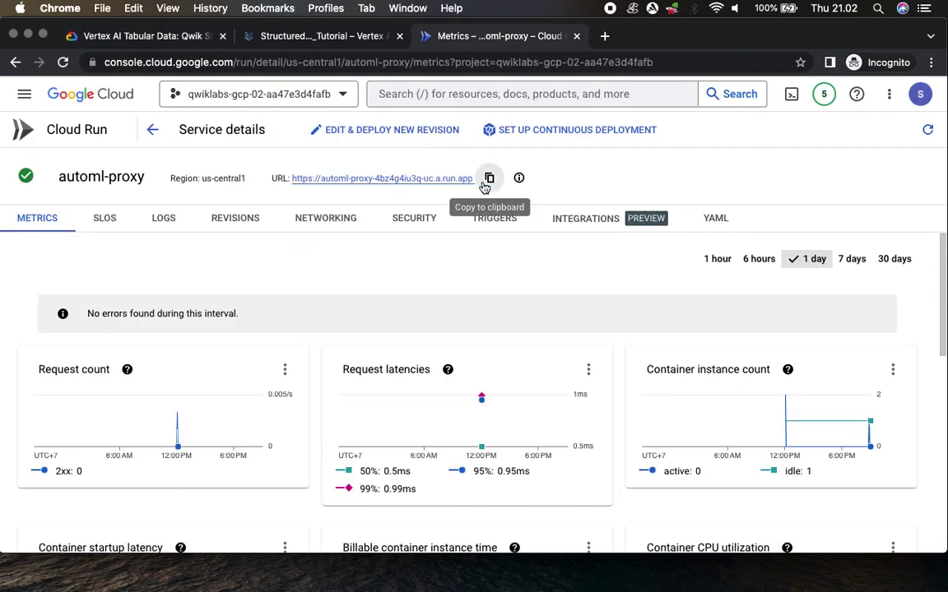
left_click(489, 179)
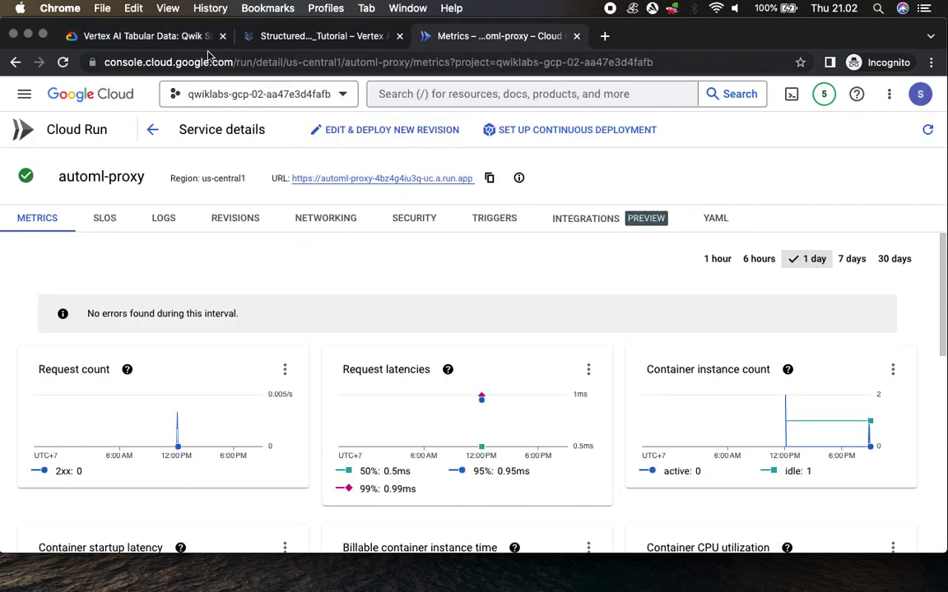
Read the lab's steps for creating a prediction request, and enlarge the Cloud Shell terminal on the Structured_AutoML_Tutorial dataset page.
left_click(165, 36)
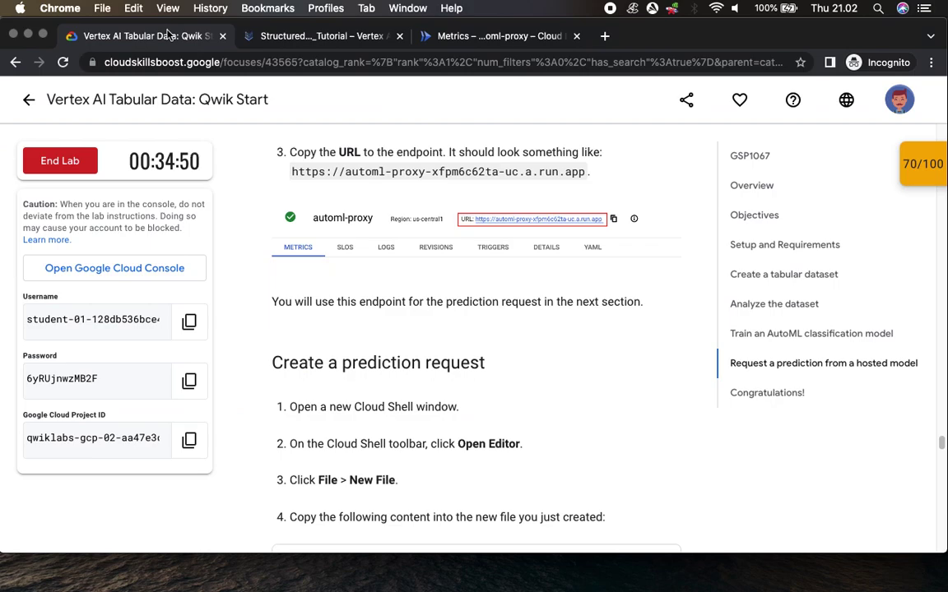
scroll(356, 313, "down", 5)
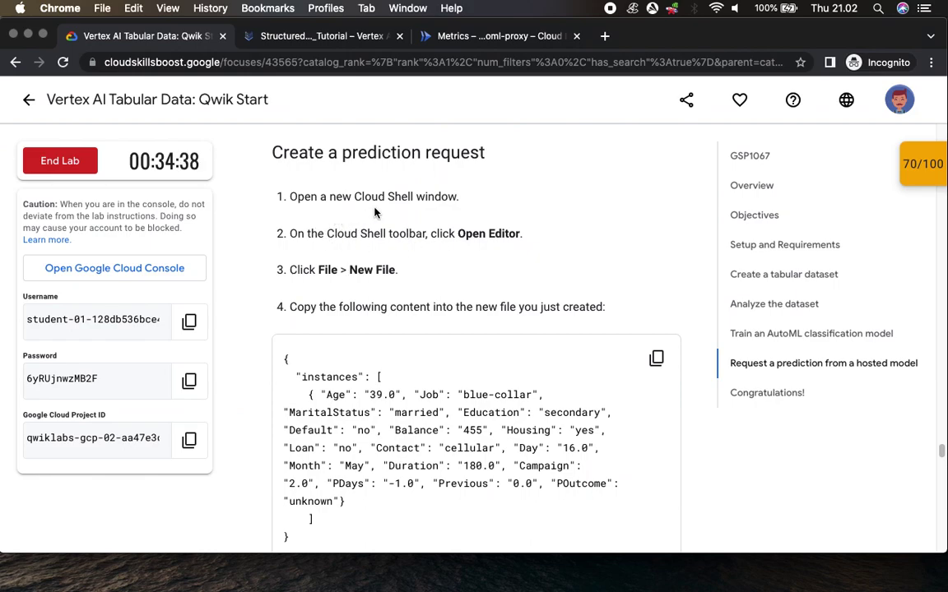
left_click_drag(342, 196, 459, 197)
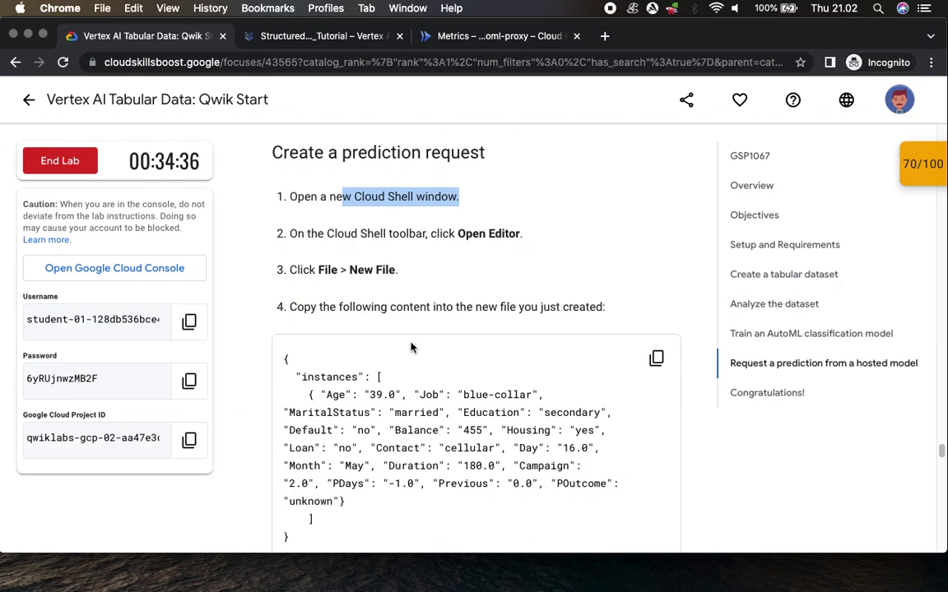
scroll(410, 347, "down", 2)
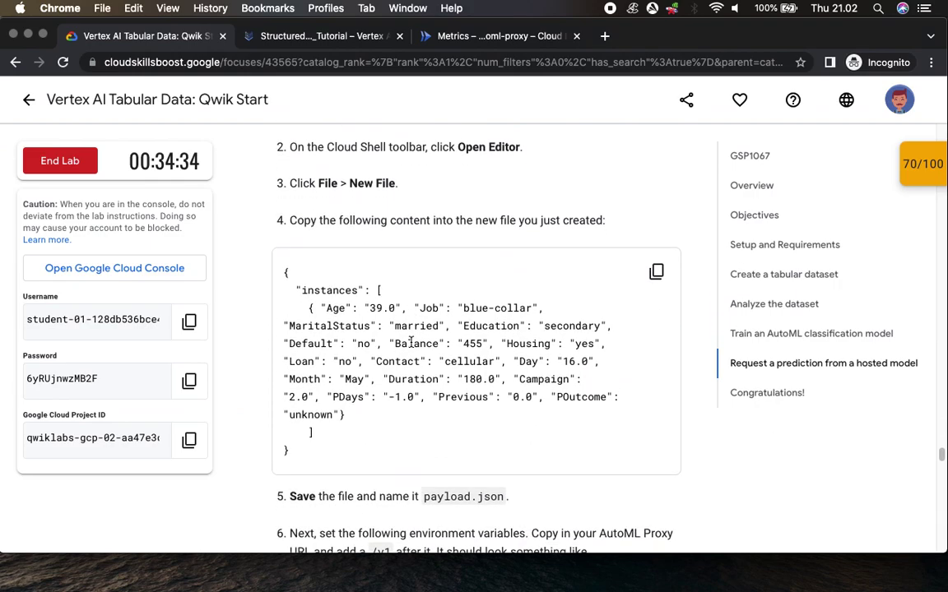
left_click(333, 37)
left_click(421, 288)
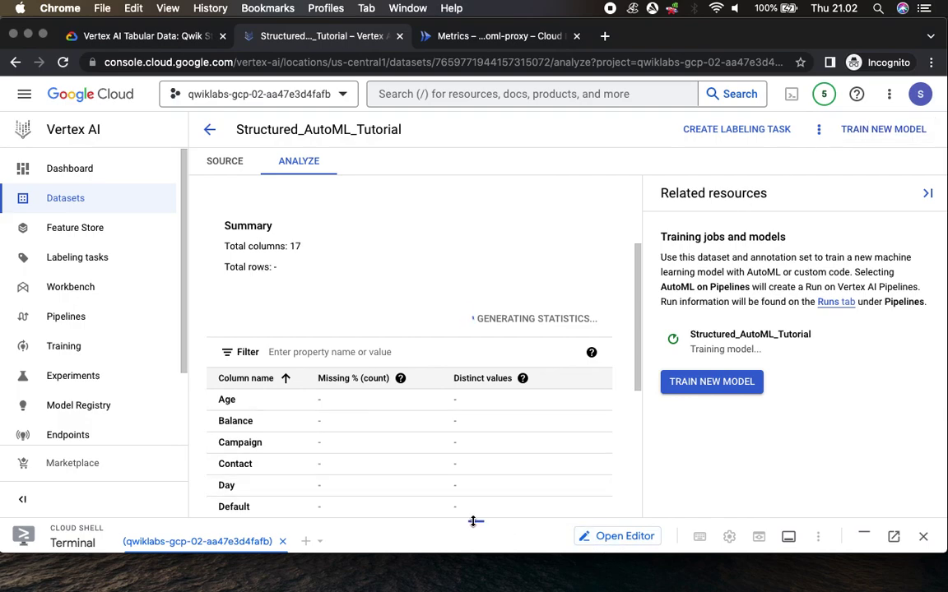
left_click_drag(474, 520, 484, 412)
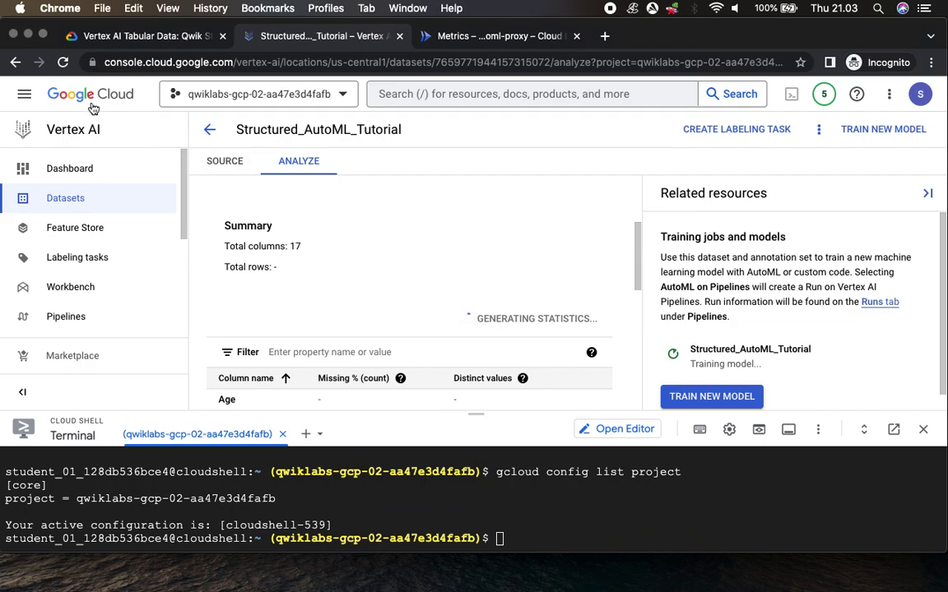
Check the lab's editor instruction, open the Cloud Shell Editor and dismiss the full-view tip.
left_click(130, 37)
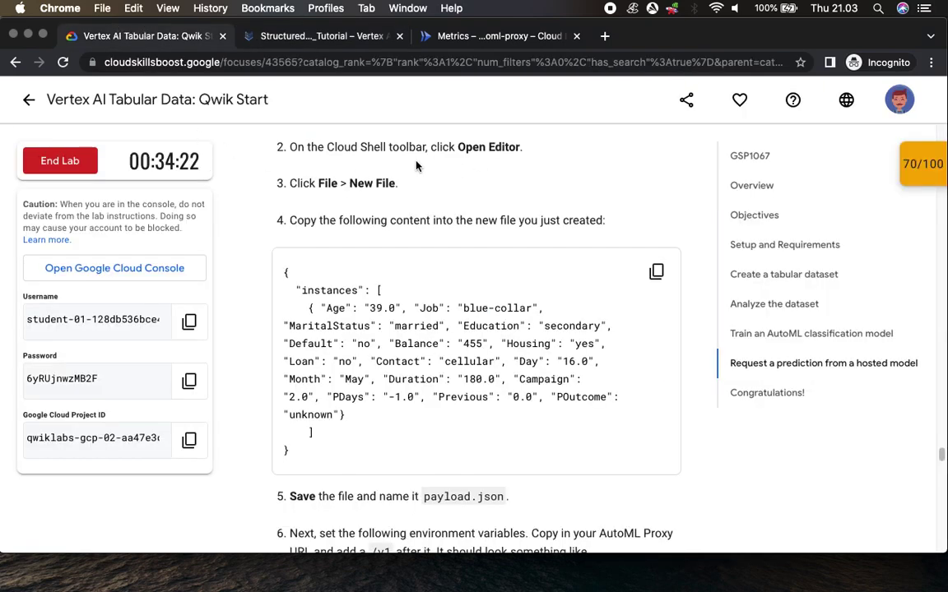
scroll(438, 281, "up", 1)
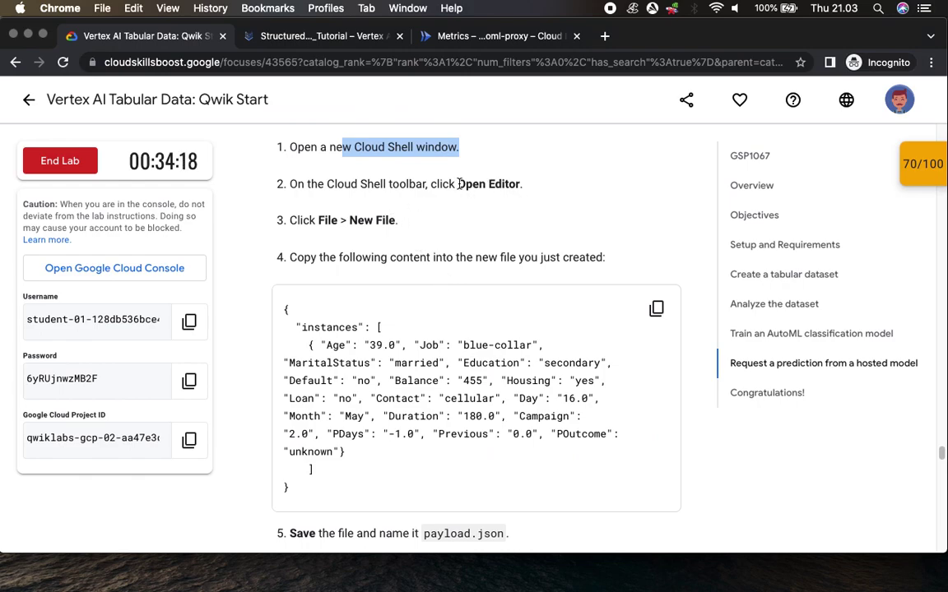
left_click_drag(523, 184, 456, 184)
left_click(329, 36)
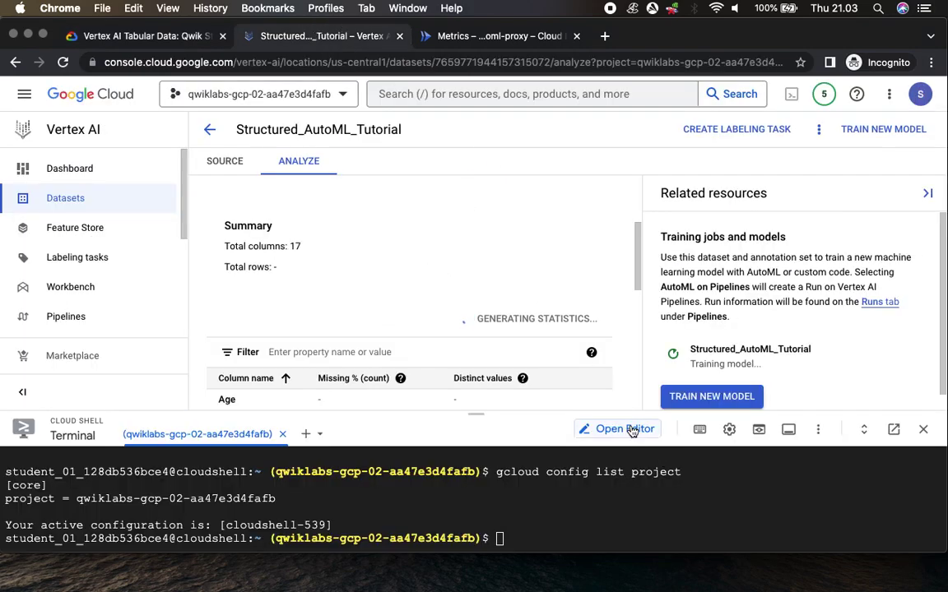
left_click(601, 546)
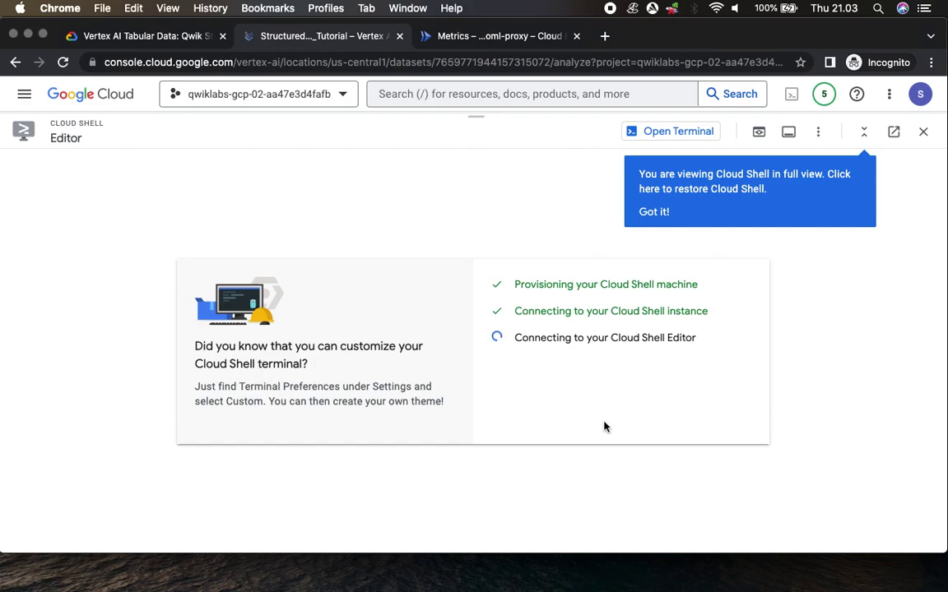
left_click(648, 216)
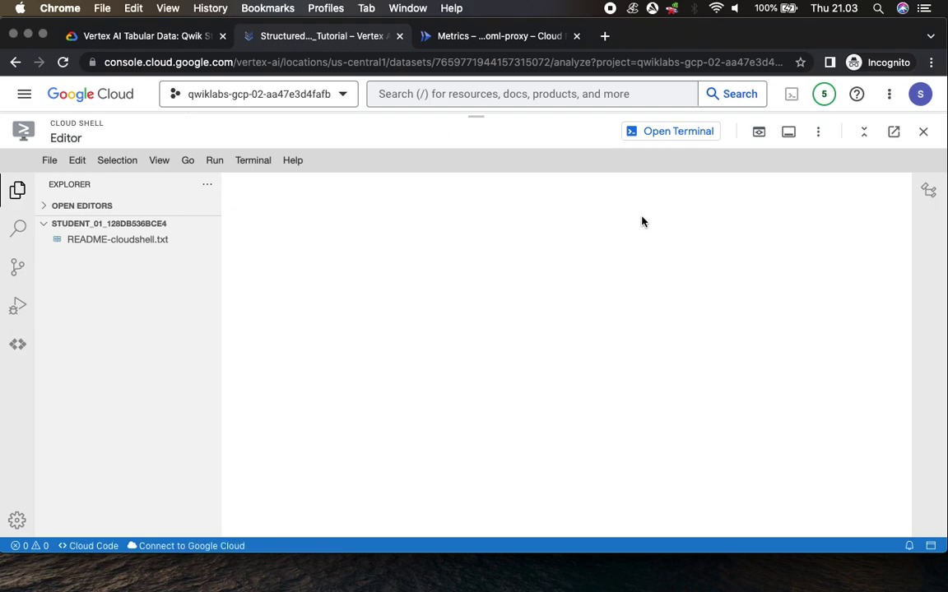
Check the lab's new-file instruction and create a new empty file in the Cloud Shell Editor.
left_click(138, 37)
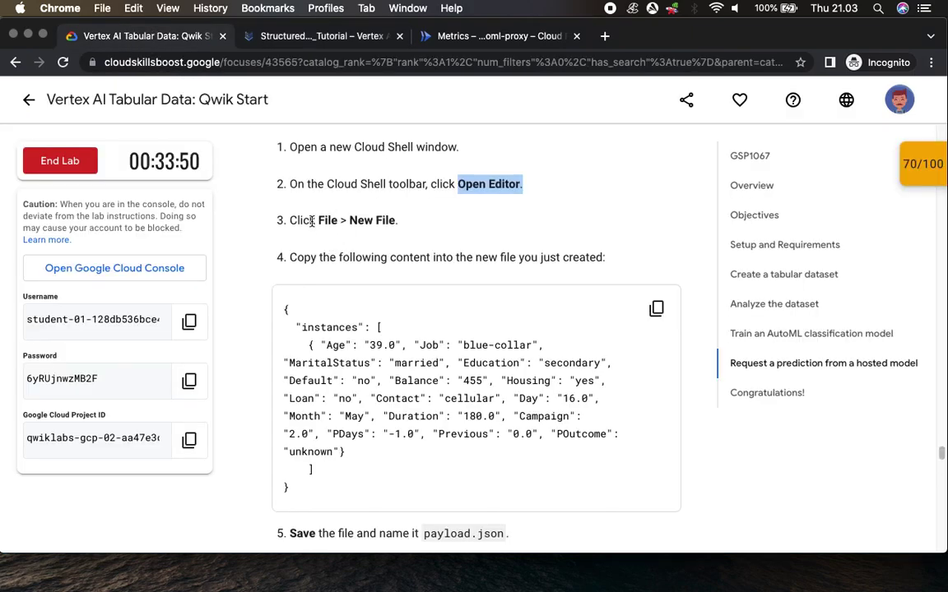
left_click_drag(396, 220, 317, 220)
left_click(296, 36)
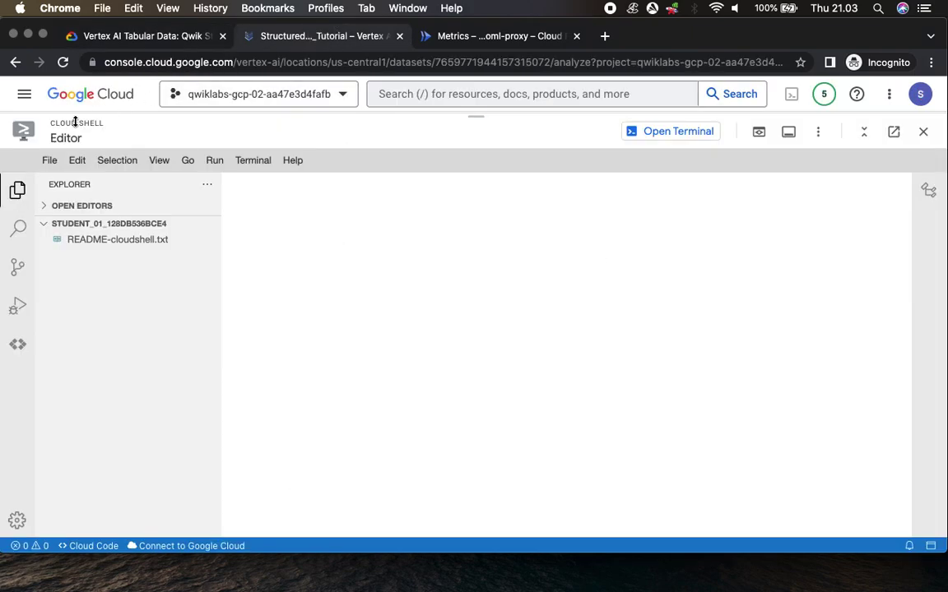
left_click(50, 160)
left_click(65, 182)
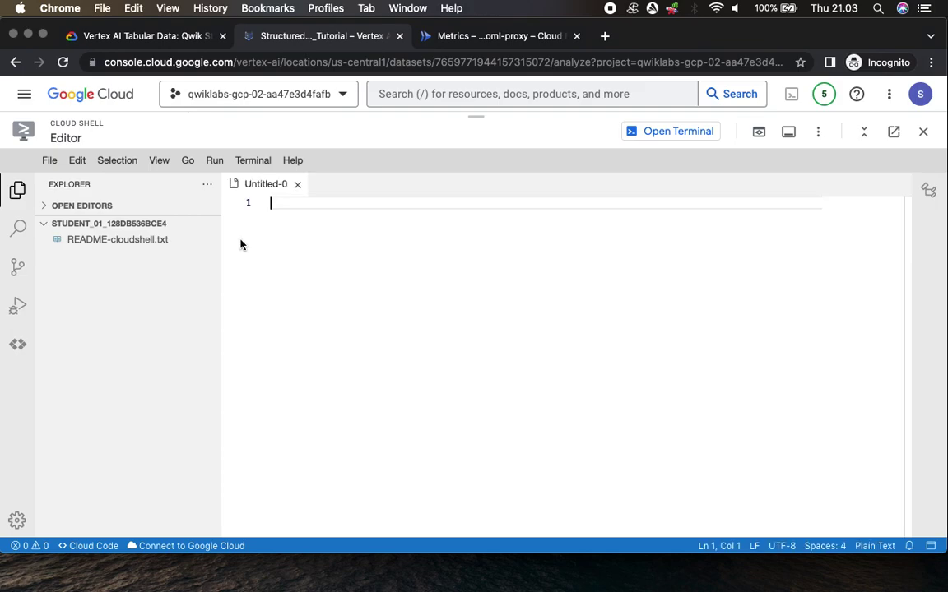
Copy the JSON "instances" payload from the lab instructions into the new untitled file.
left_click(124, 35)
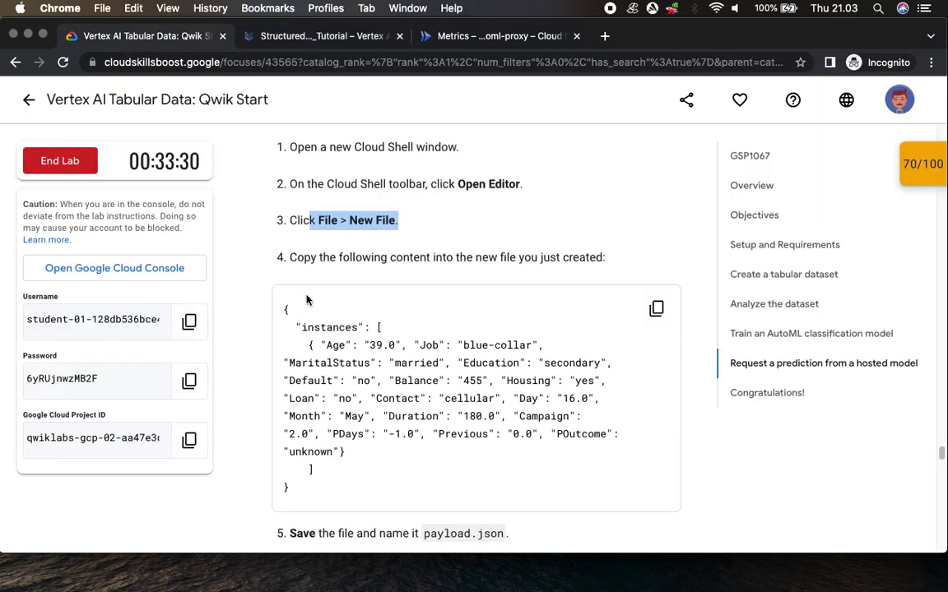
scroll(401, 296, "down", 3)
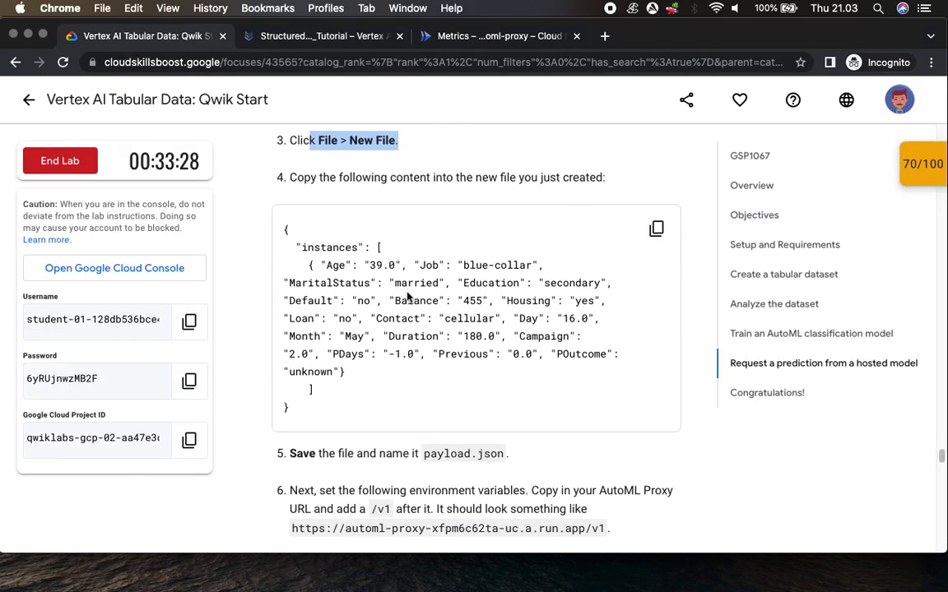
left_click(656, 228)
left_click(300, 37)
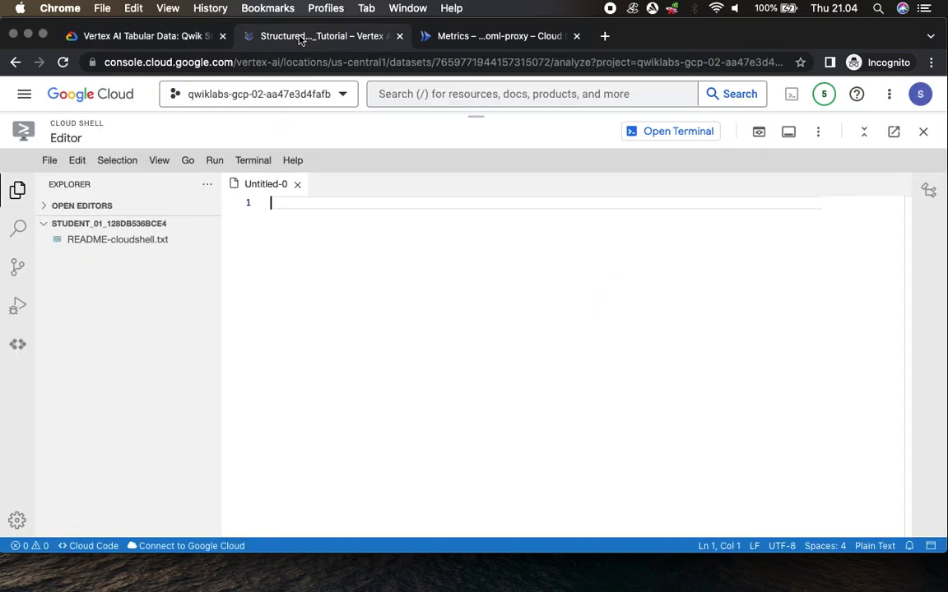
key("super+v")
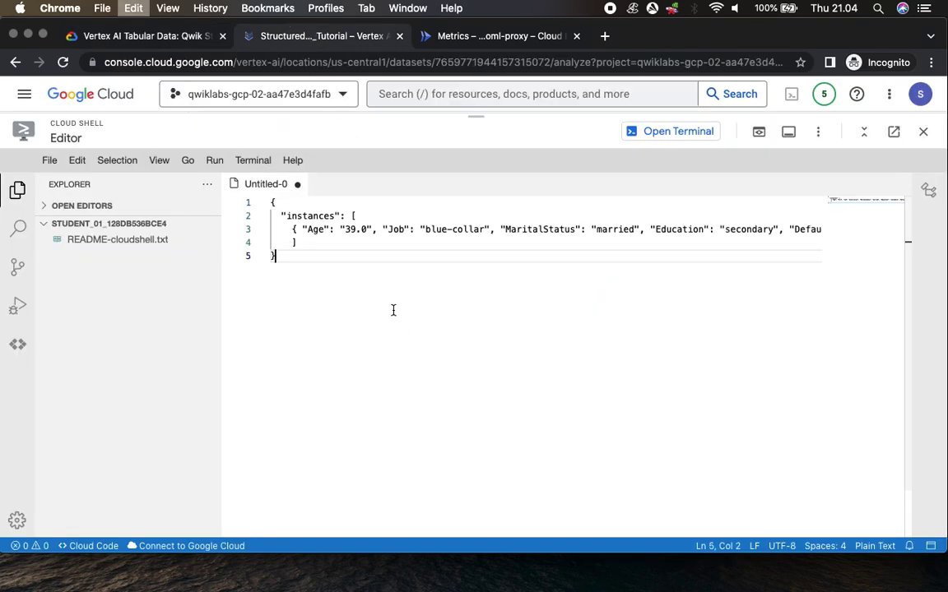
Save the new file in the student home folder under the lab's file name, payload.json.
left_click(50, 160)
left_click(81, 320)
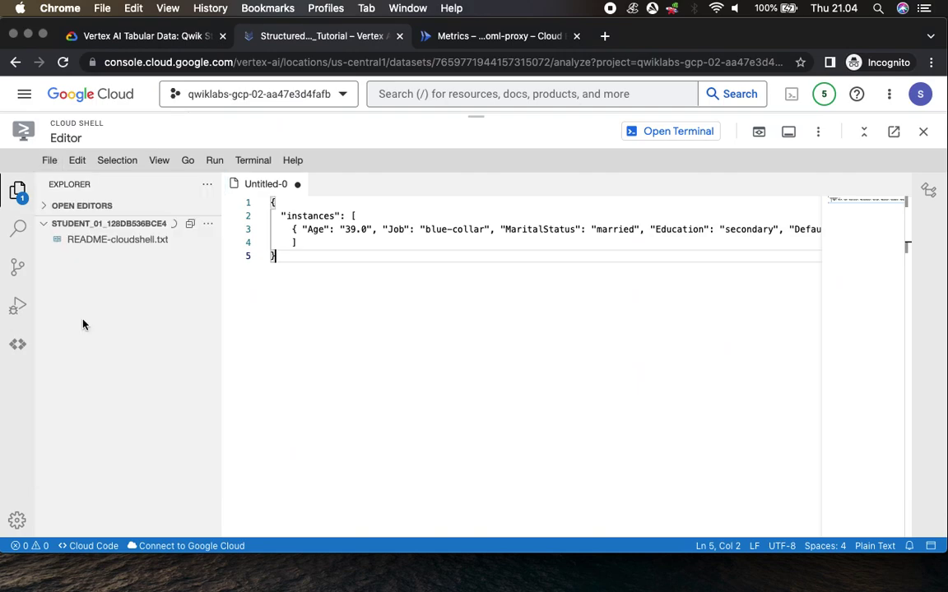
left_click(136, 35)
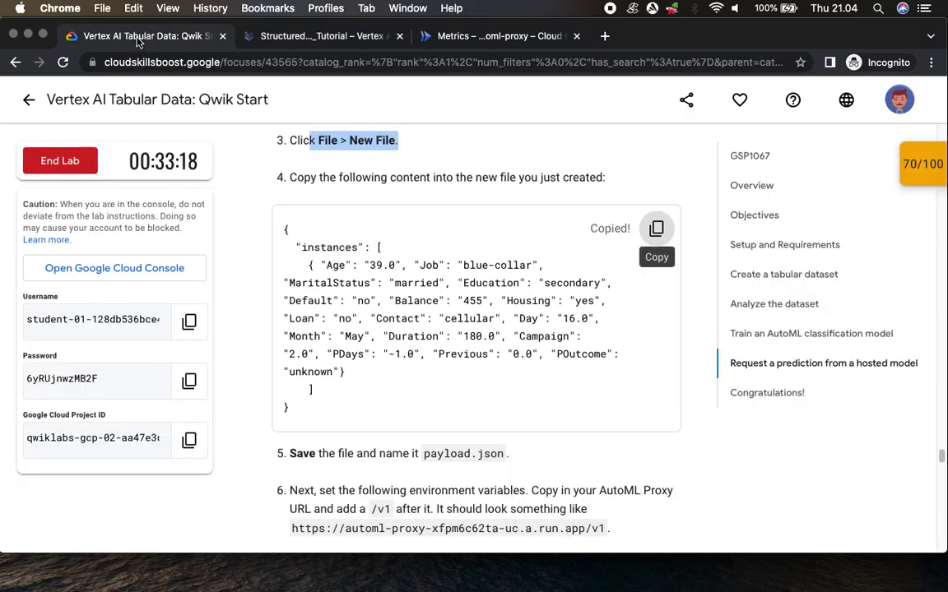
left_click_drag(423, 454, 501, 457)
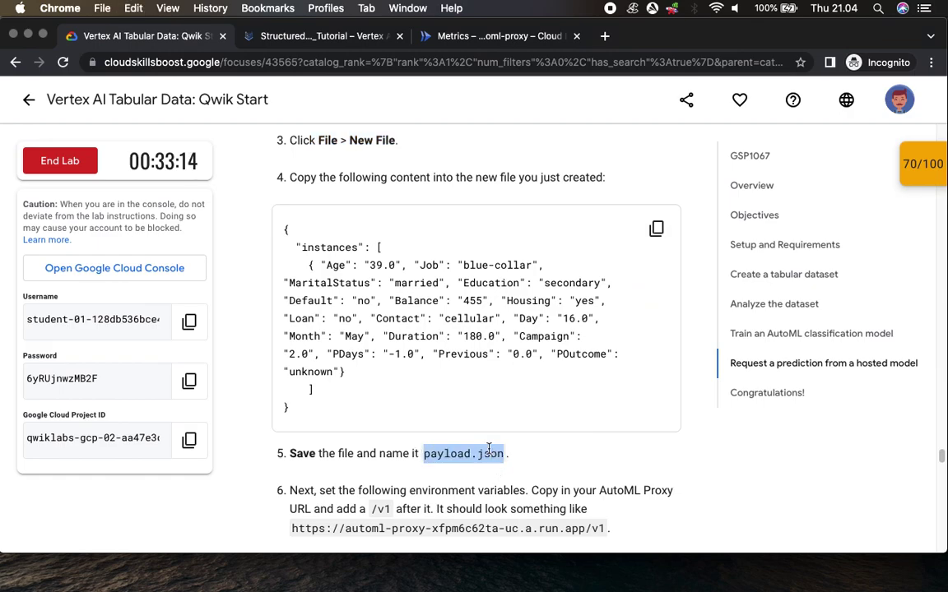
left_click(334, 36)
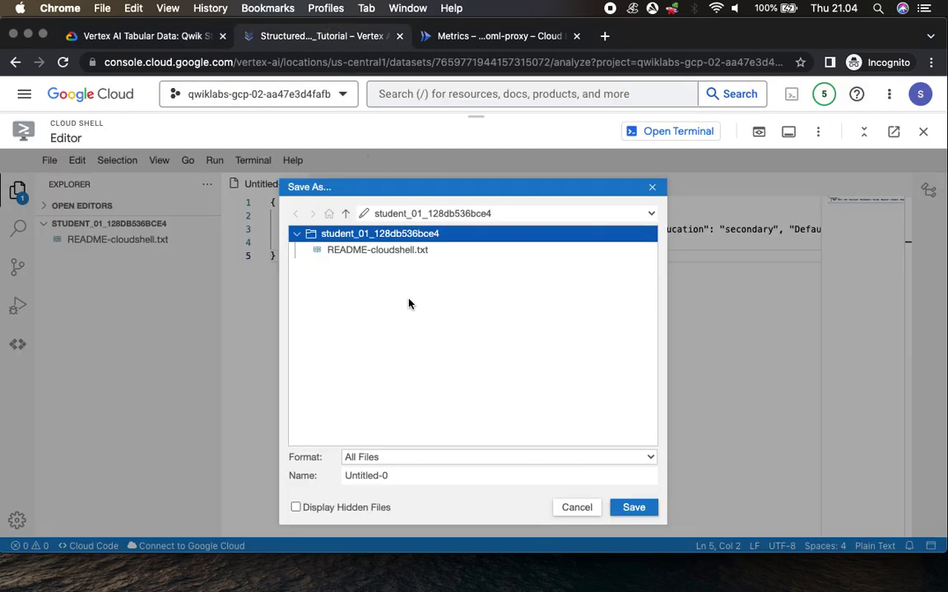
left_click(417, 477)
key("super+a")
key("super+v")
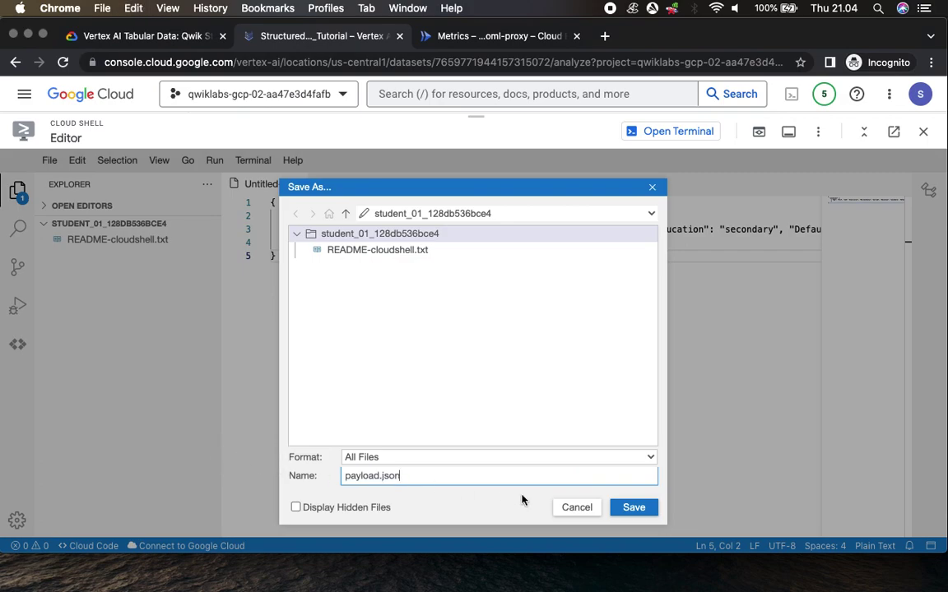
left_click(640, 508)
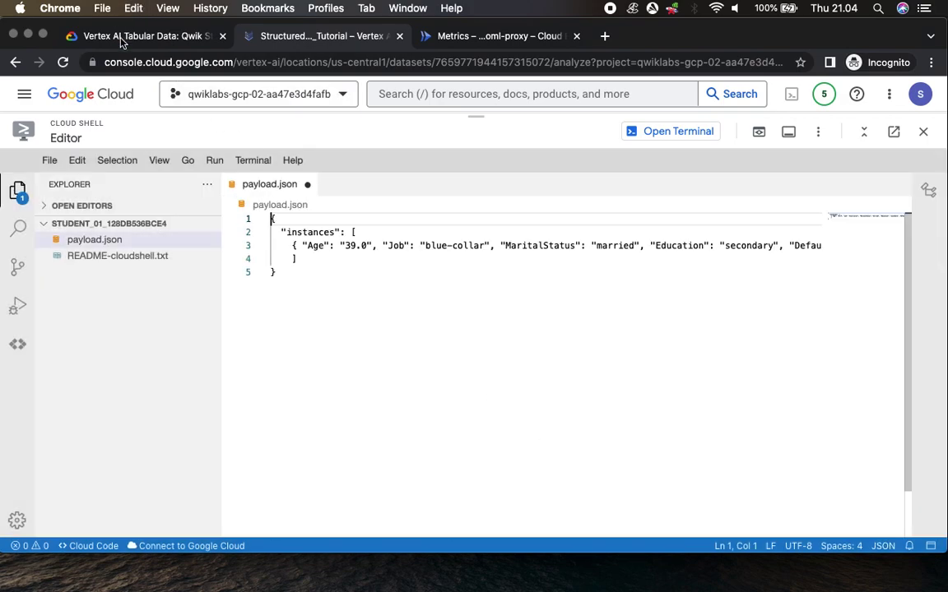
Read the lab's instructions for the AUTOML_PROXY and INPUT_DATA_FILE variables and check the automl-proxy URL in Cloud Run.
left_click(121, 37)
scroll(612, 485, "down", 5)
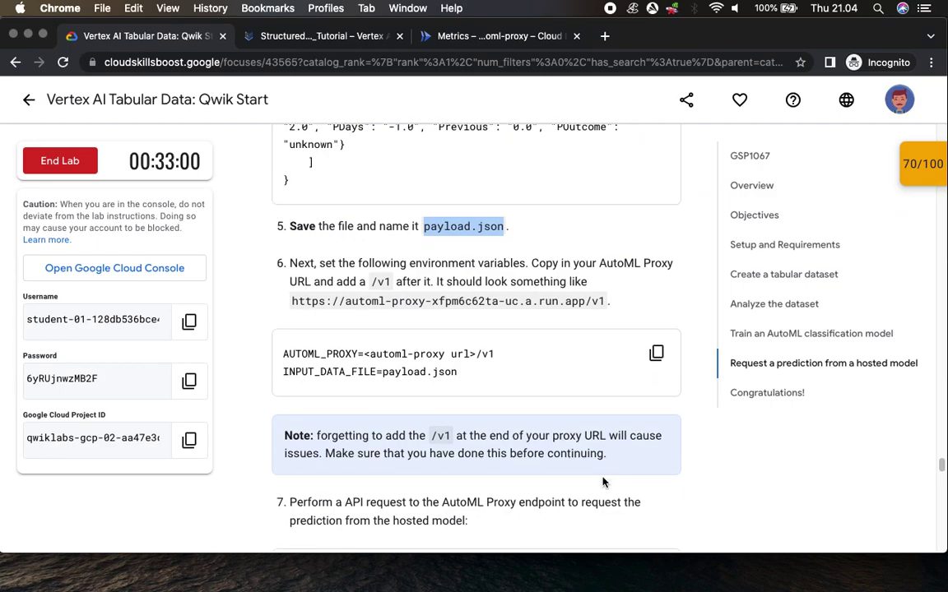
scroll(603, 483, "down", 3)
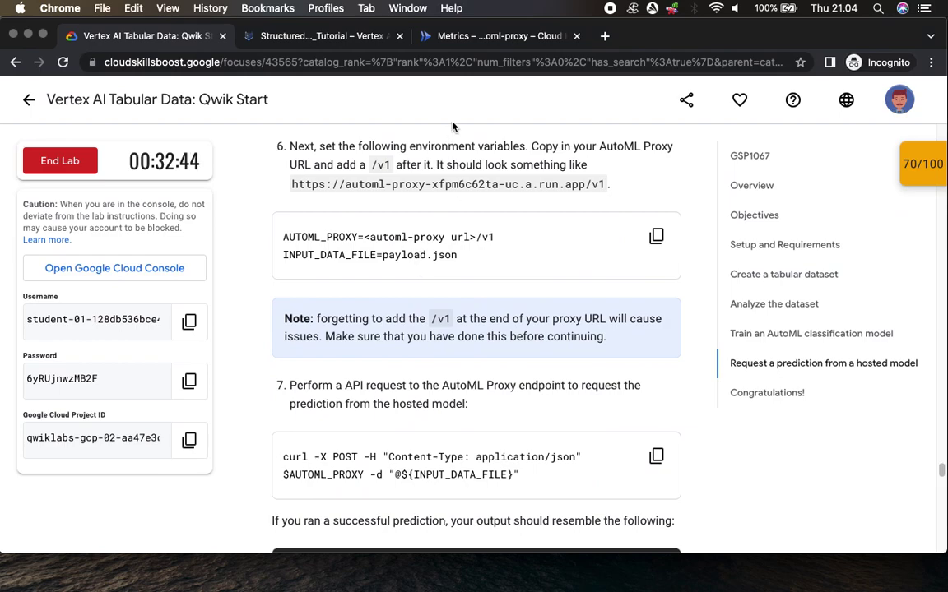
left_click(473, 39)
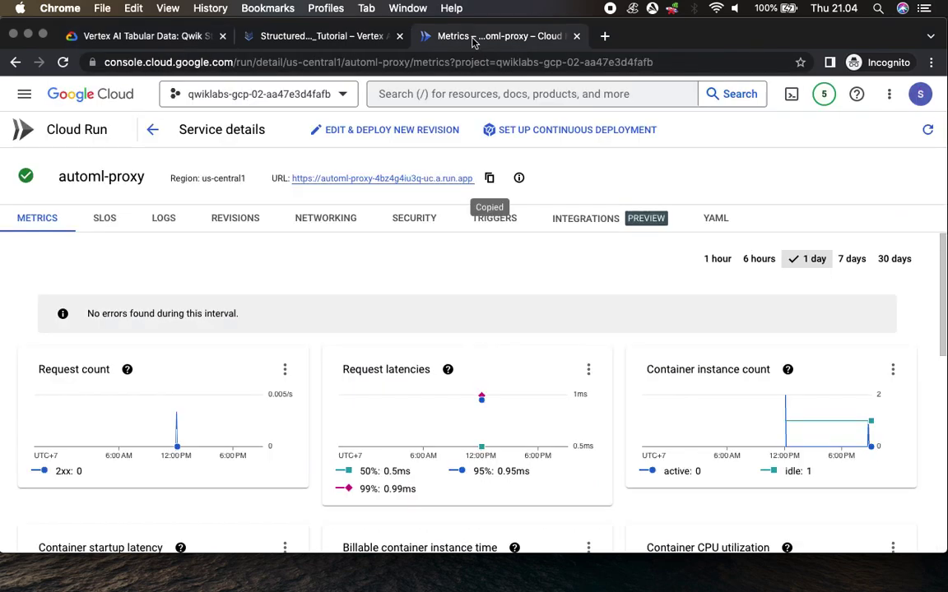
key("super+1")
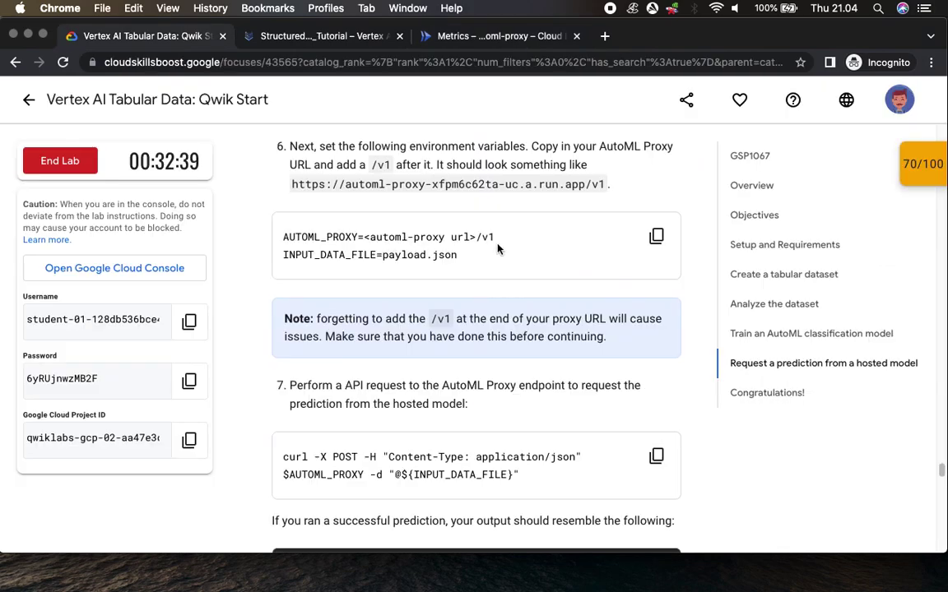
Copy "AUTOML_PROXY=" from the lab instructions and enter it at the Cloud Shell terminal prompt.
left_click_drag(284, 237, 364, 237)
key("super+c")
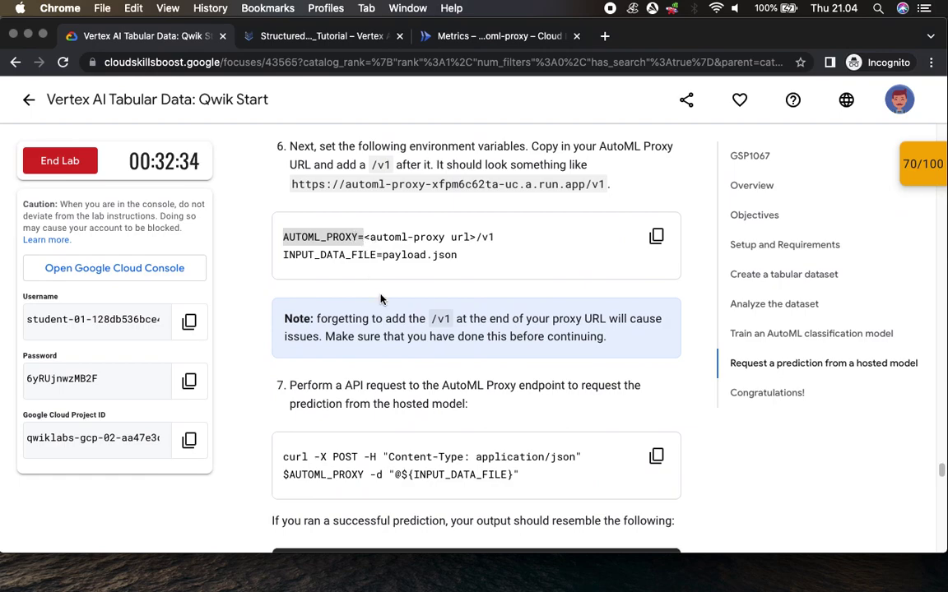
left_click(285, 33)
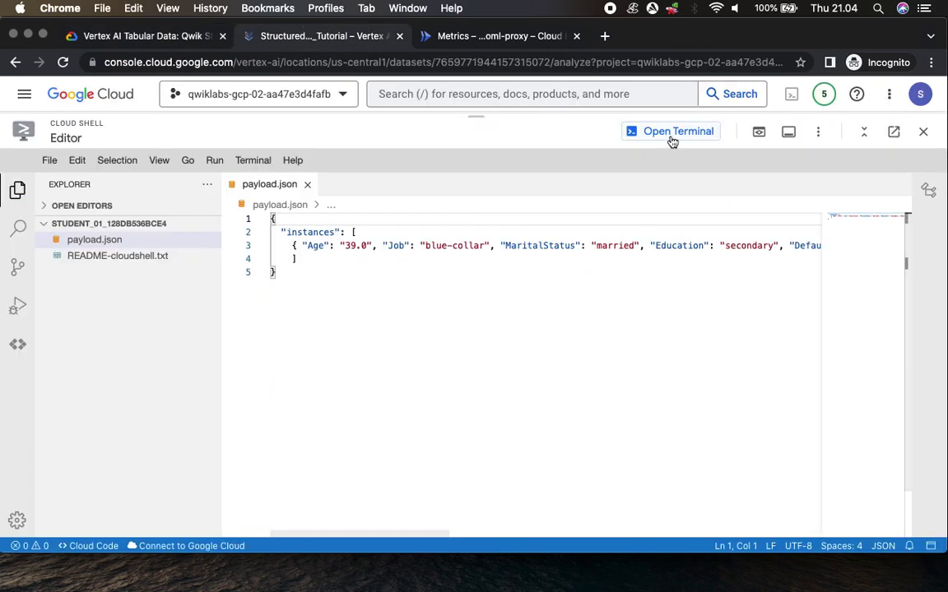
left_click(669, 131)
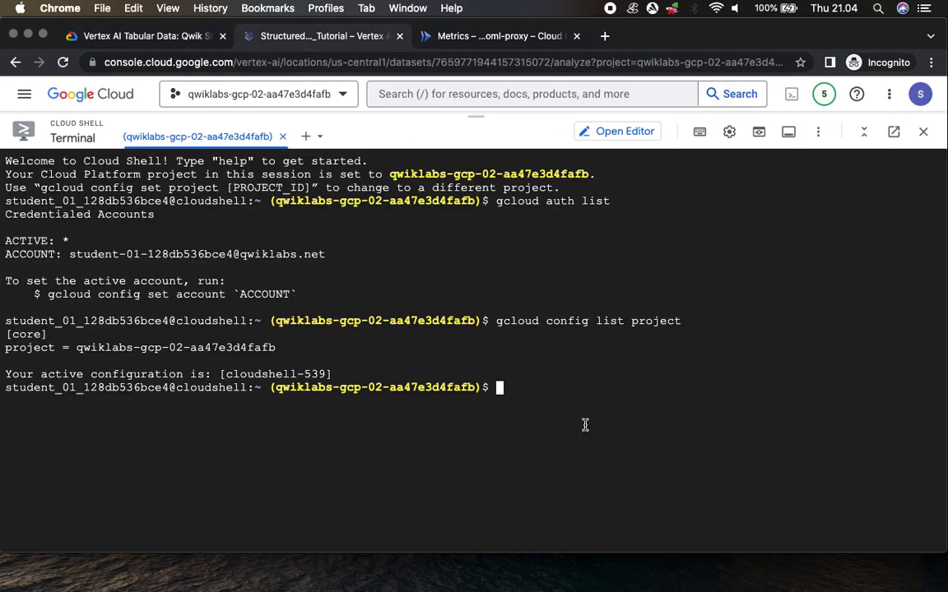
key("super+v")
Copy the automl-proxy service URL from Cloud Run and append it to "AUTOML_PROXY=" at the Cloud Shell prompt.
left_click(494, 36)
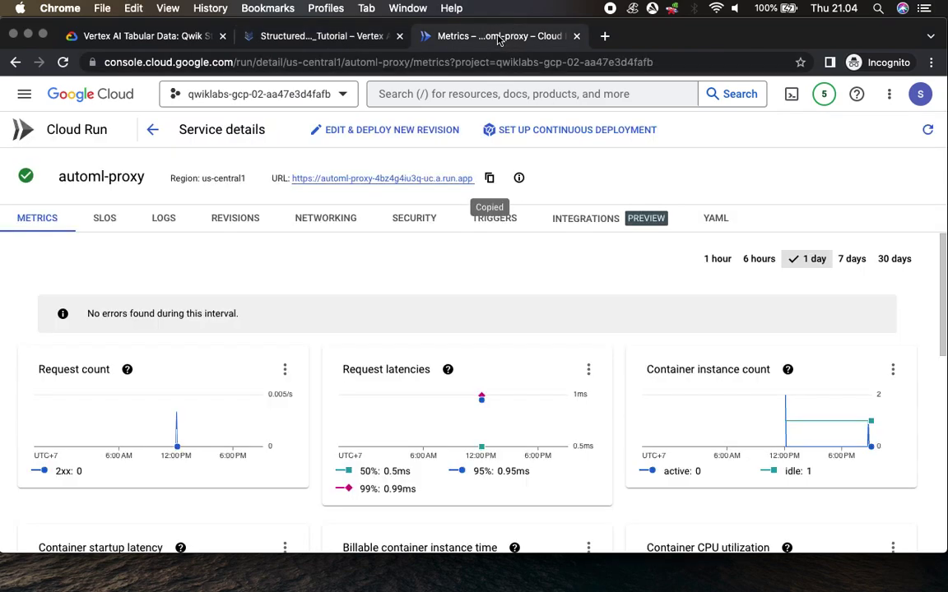
left_click(490, 177)
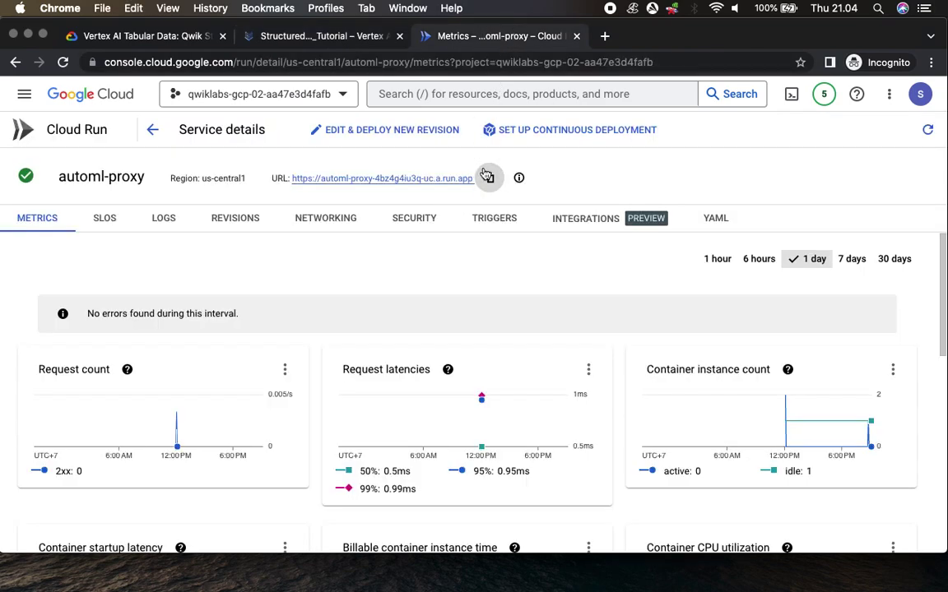
left_click(165, 37)
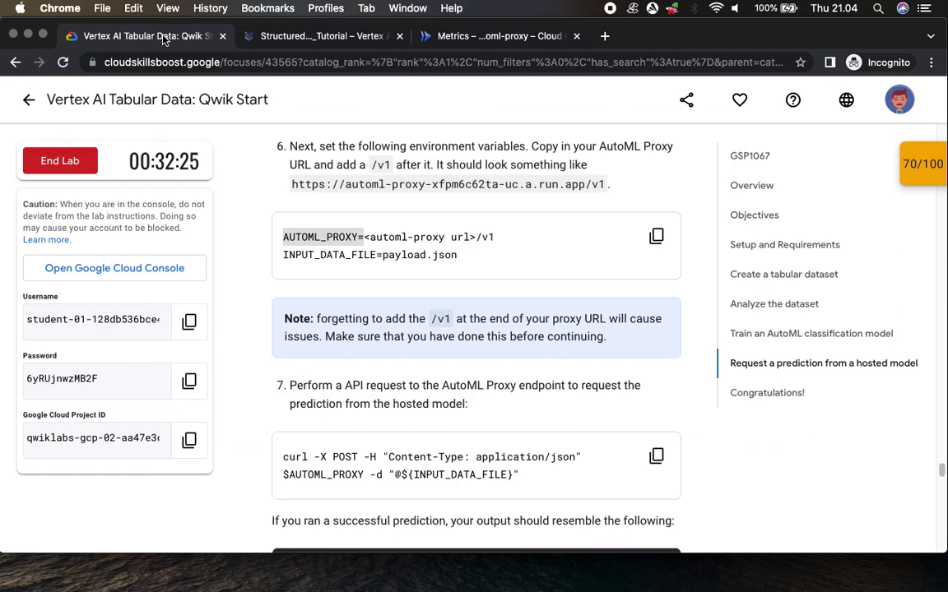
left_click(306, 41)
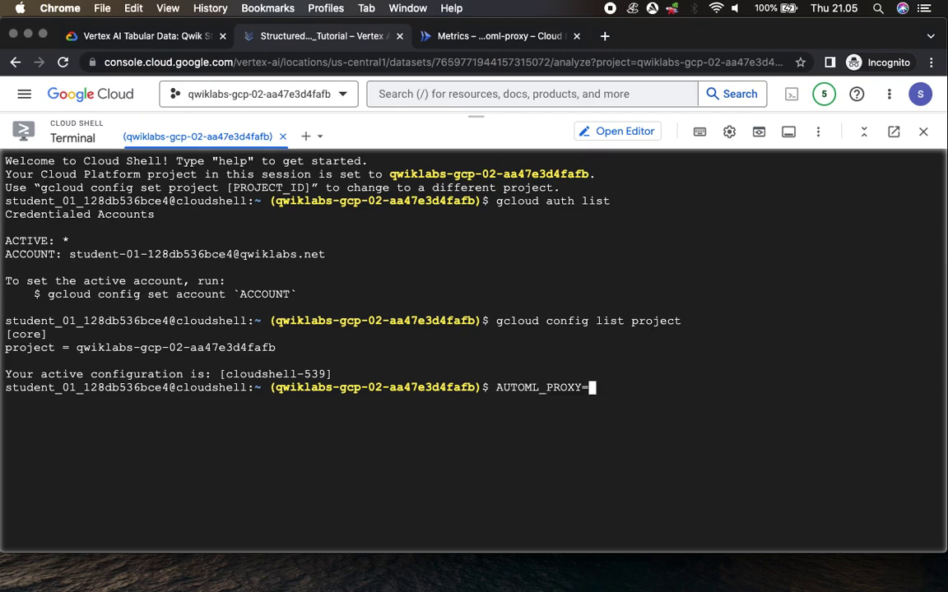
key("super+v")
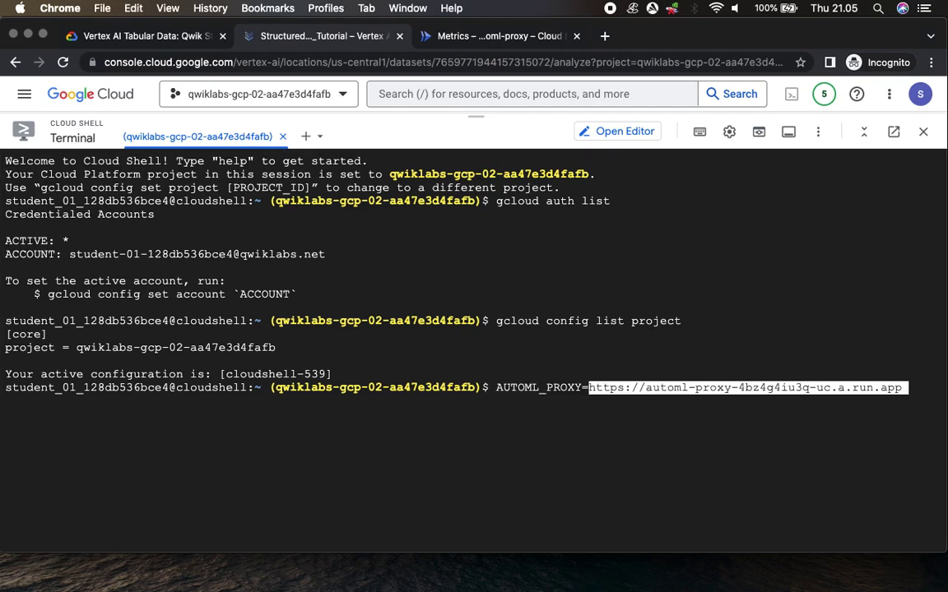
Copy "/v1" from the lab instructions, append it to the AUTOML_PROXY URL in Cloud Shell, and run the assignment.
left_click(147, 36)
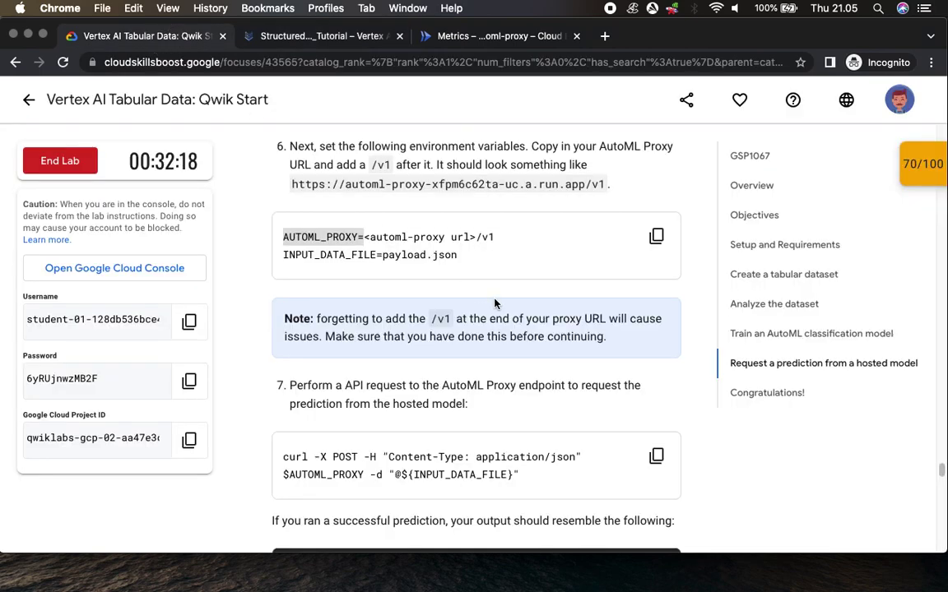
left_click_drag(476, 237, 494, 237)
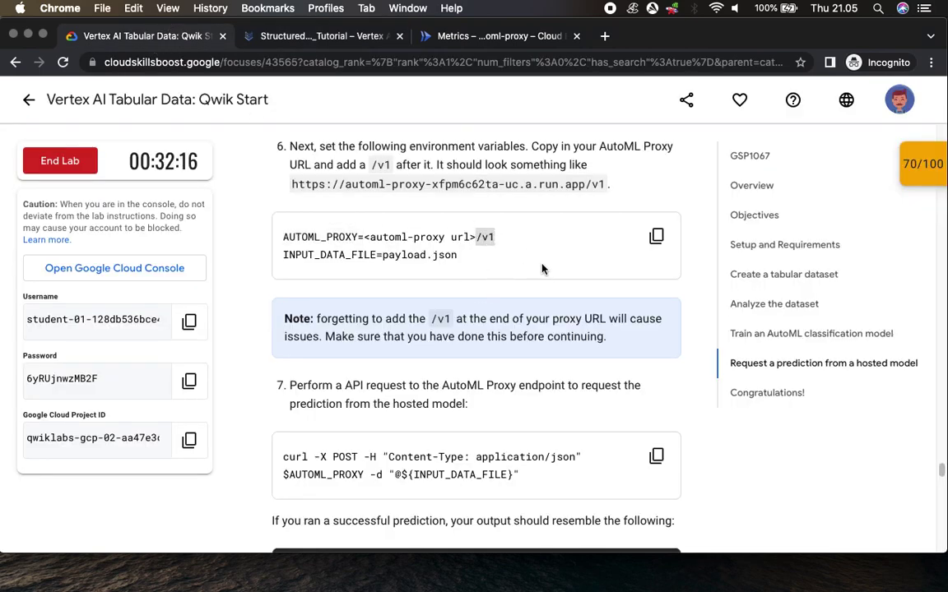
left_click(331, 35)
key("super+v")
key("Return")
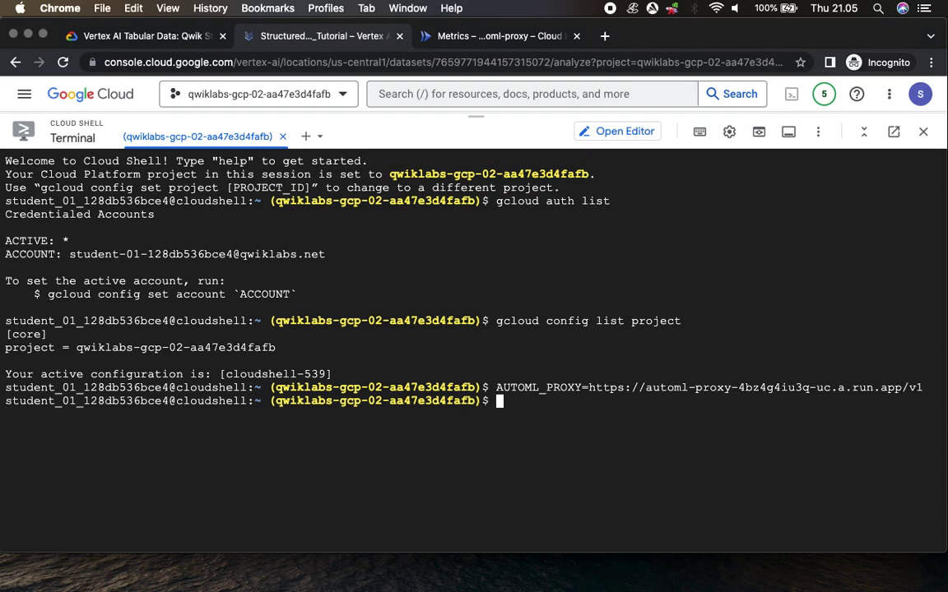
Copy "INPUT_DATA_FILE=payload.json" from the lab instructions and run it in the Cloud Shell terminal.
left_click(101, 35)
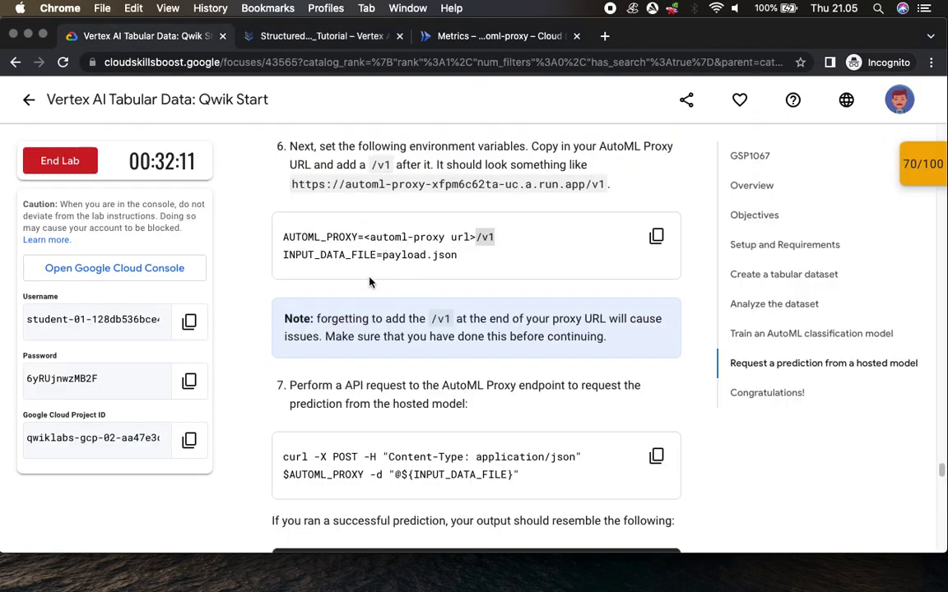
left_click_drag(282, 257, 470, 249)
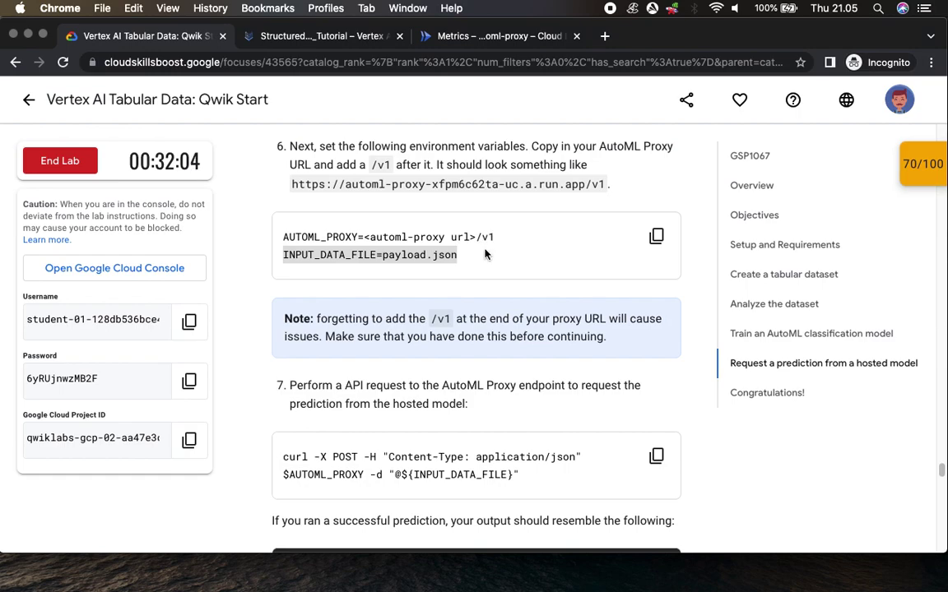
left_click(288, 39)
key("super+v")
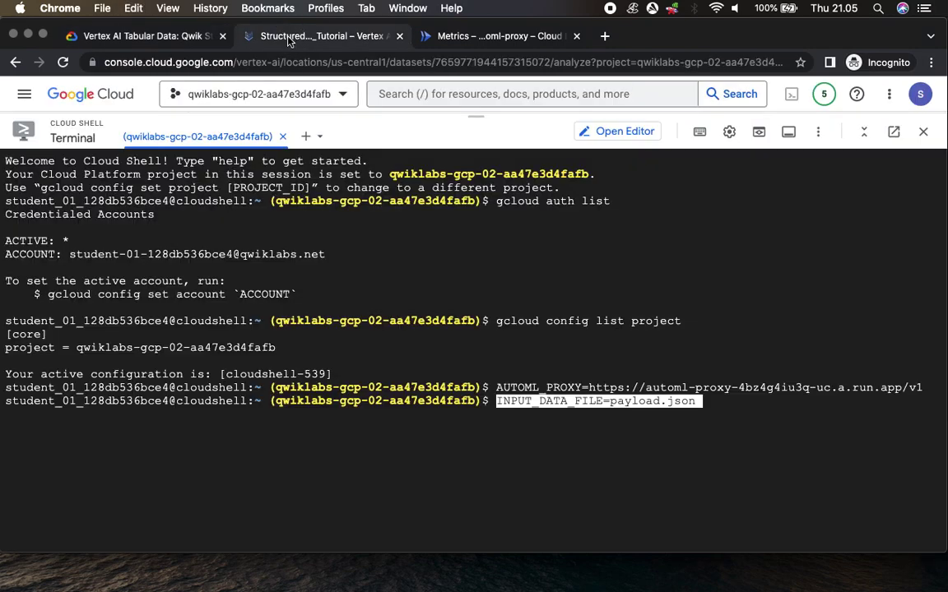
key("Return")
Copy the curl POST prediction request from lab item 7 and run it in the Cloud Shell terminal.
left_click(178, 37)
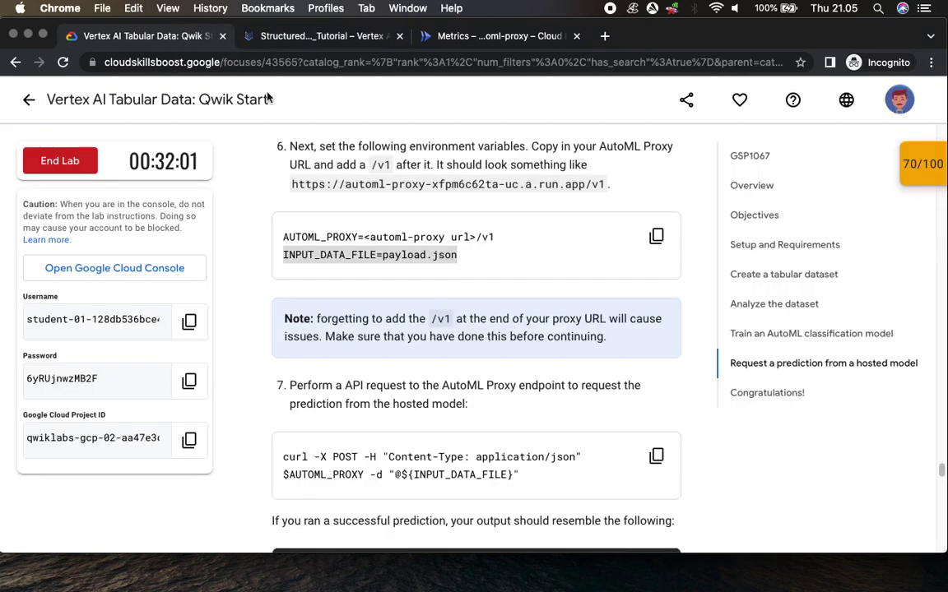
scroll(484, 359, "down", 3)
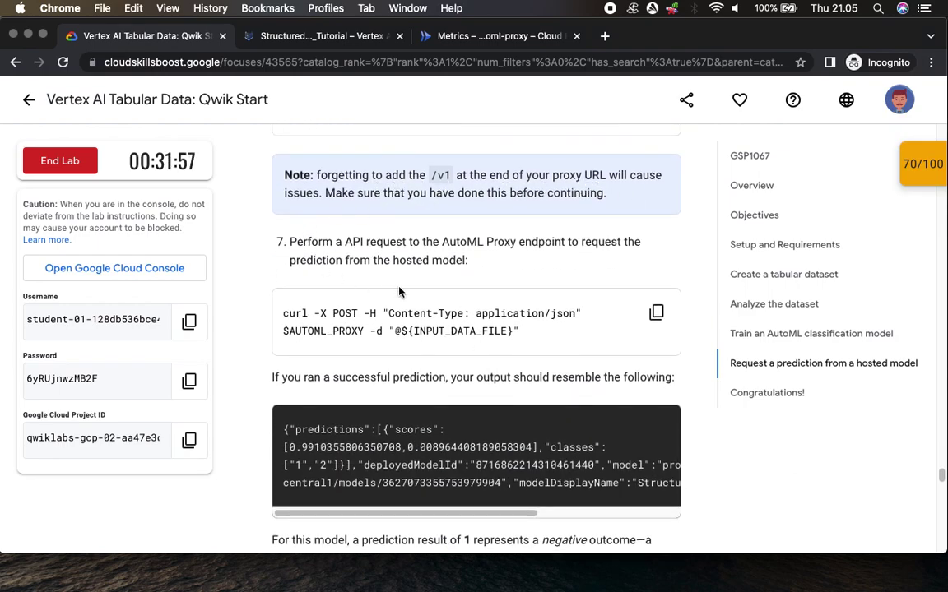
scroll(394, 272, "down", 2)
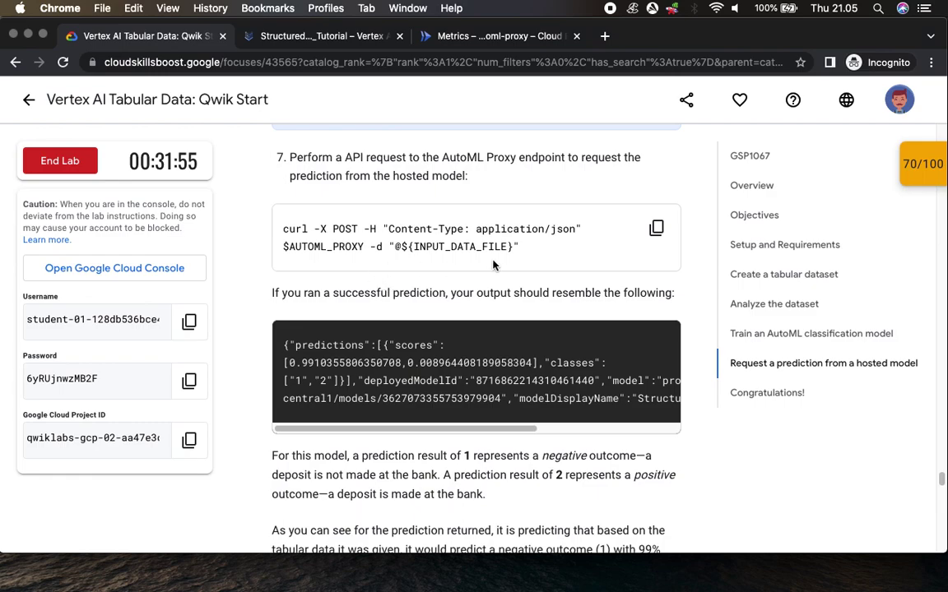
left_click(656, 230)
left_click(333, 36)
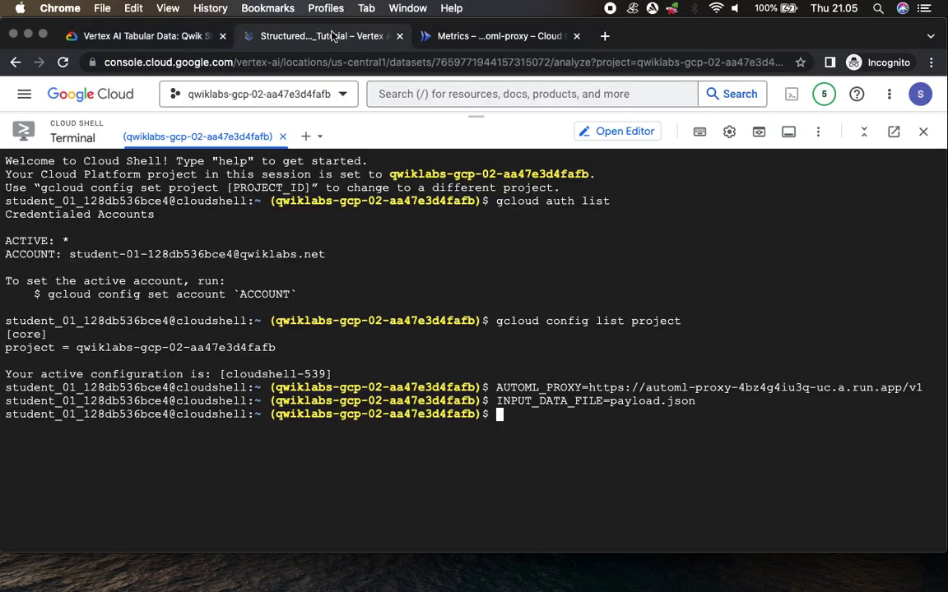
key("super+v")
key("Return")
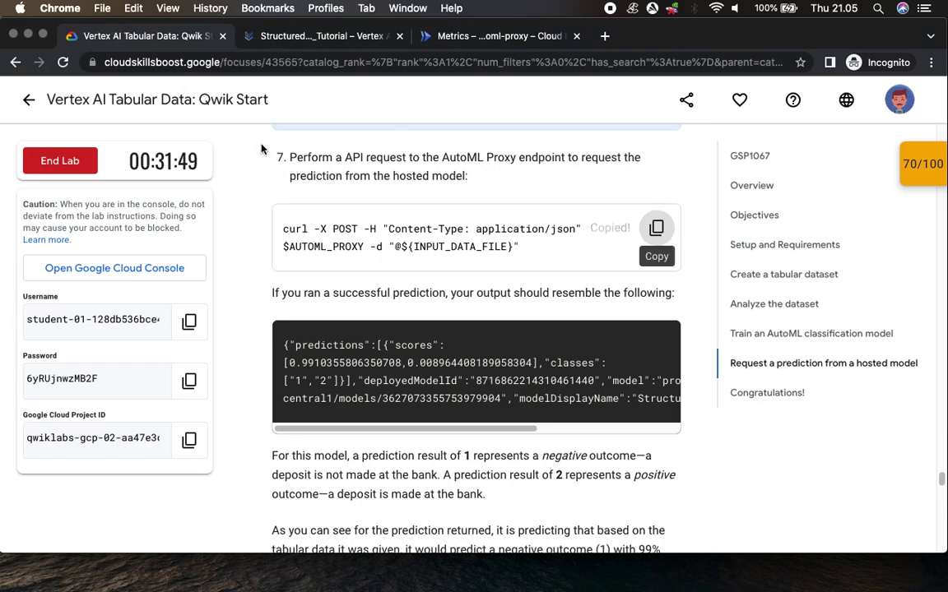
Read the lab's explanation of prediction results 1 and 2 and its item 8 instructions on changing the JSON values.
left_click(103, 37)
scroll(372, 284, "down", 5)
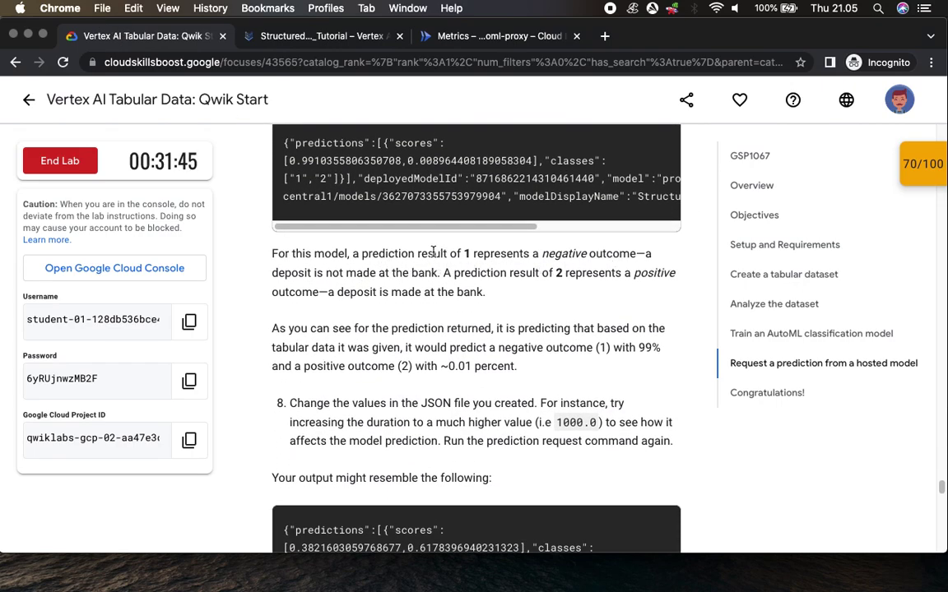
left_click_drag(434, 254, 519, 255)
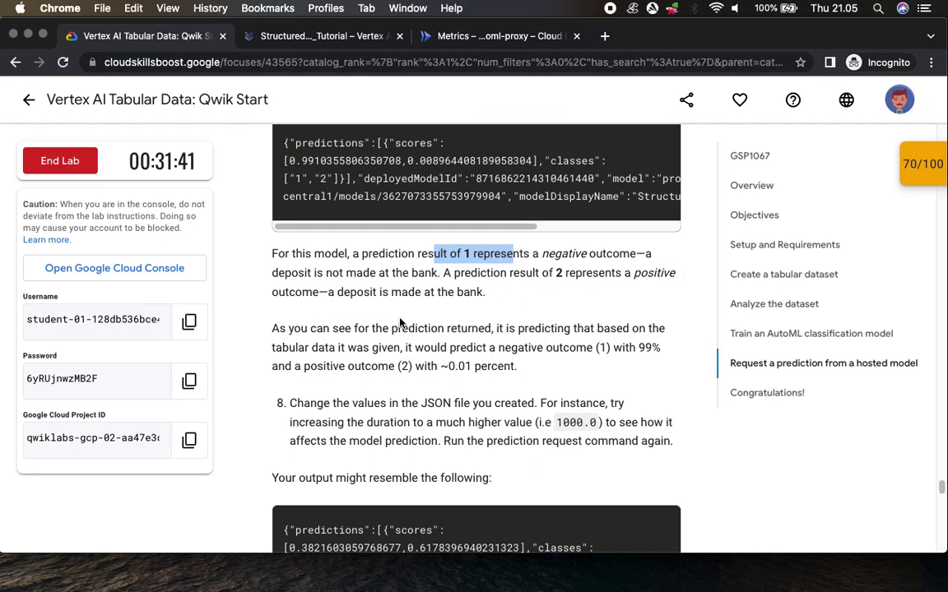
scroll(491, 349, "down", 5)
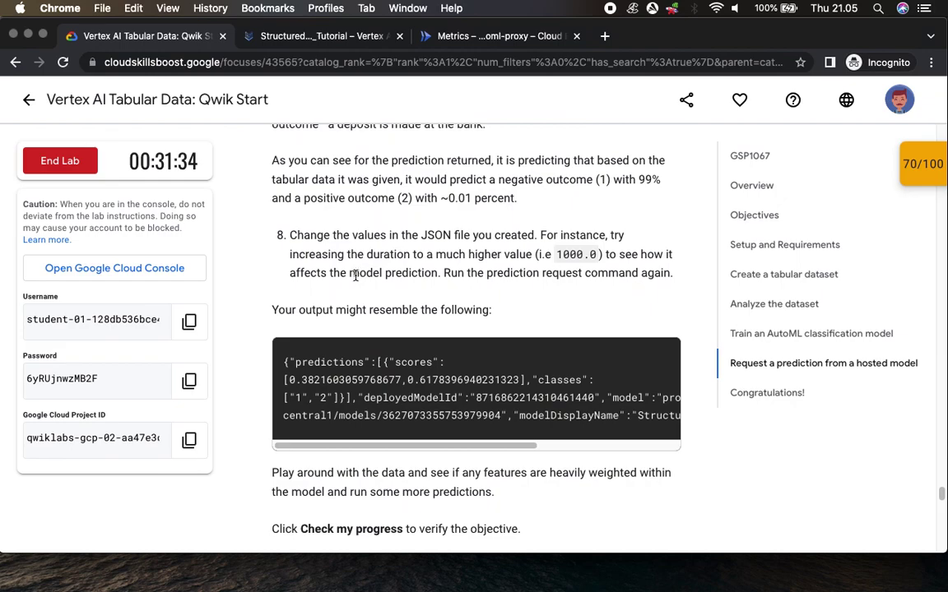